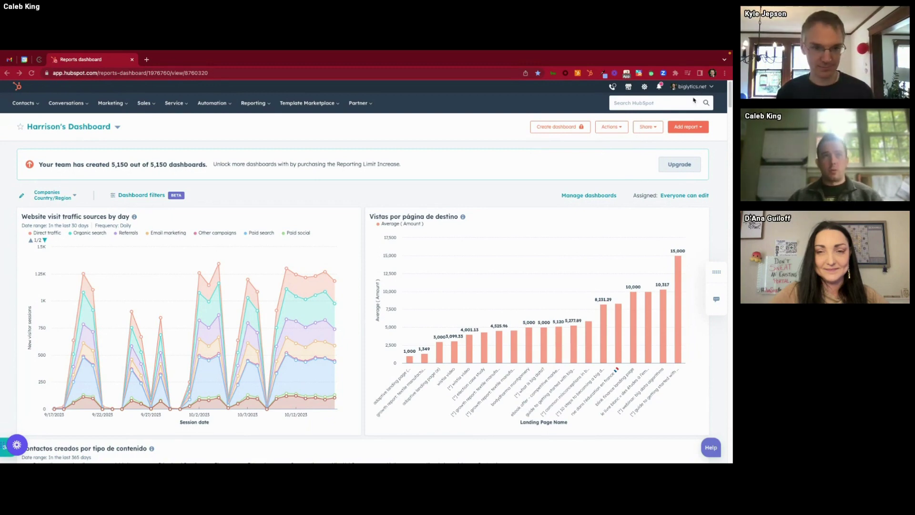
Open the contact property settings and sort the properties by usage in descending order
key(ctrl+l)
click(643, 87)
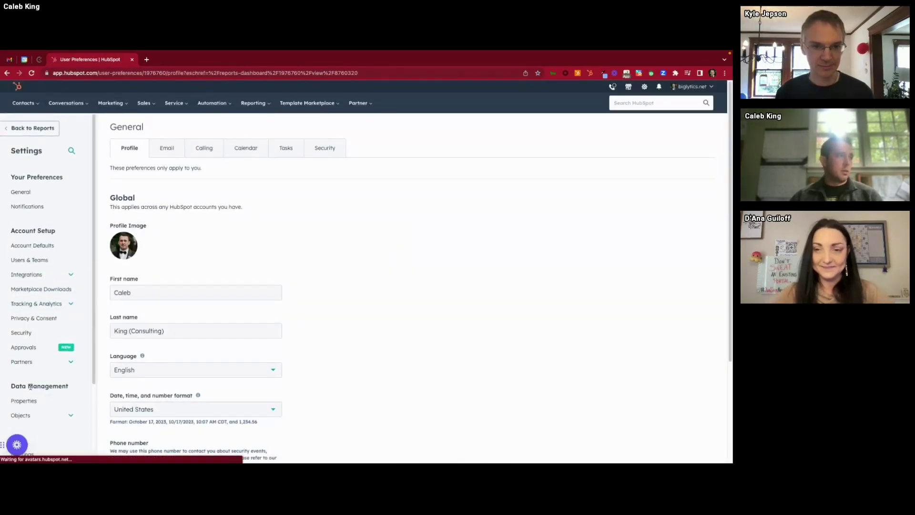
click(26, 401)
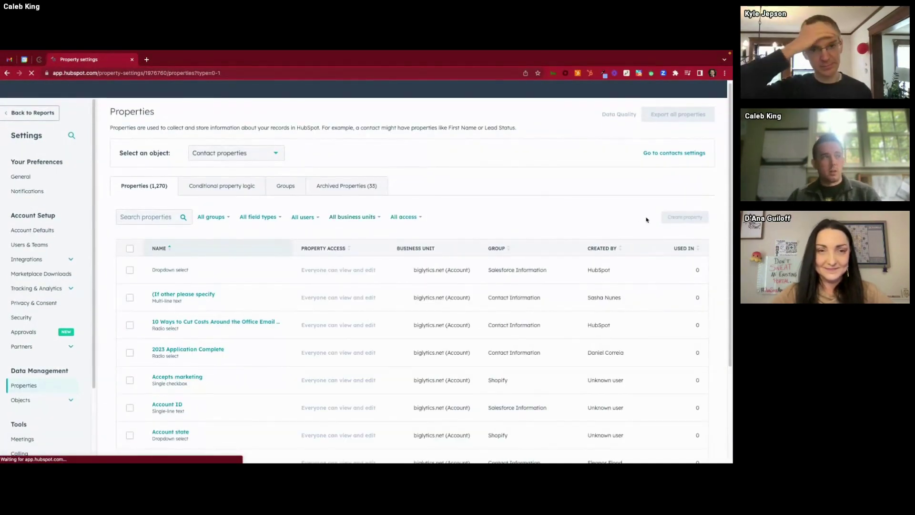
click(695, 253)
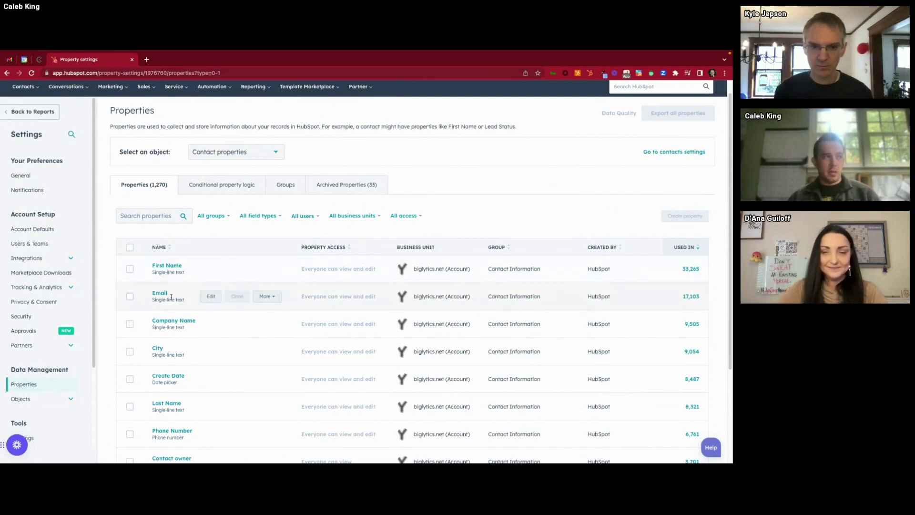
Examine where the First Name property is used and how many contacts have a value for it, then close its details
scroll(210, 288, down, 2)
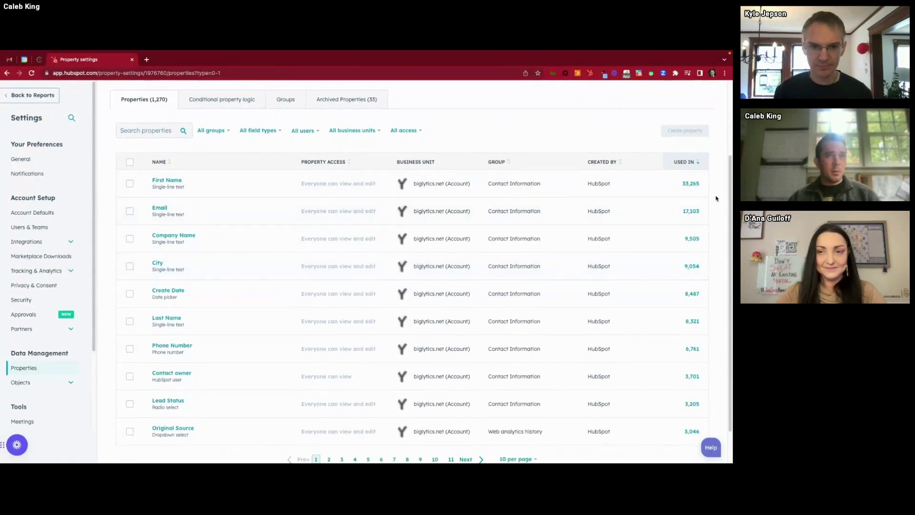
scroll(689, 200, up, 1)
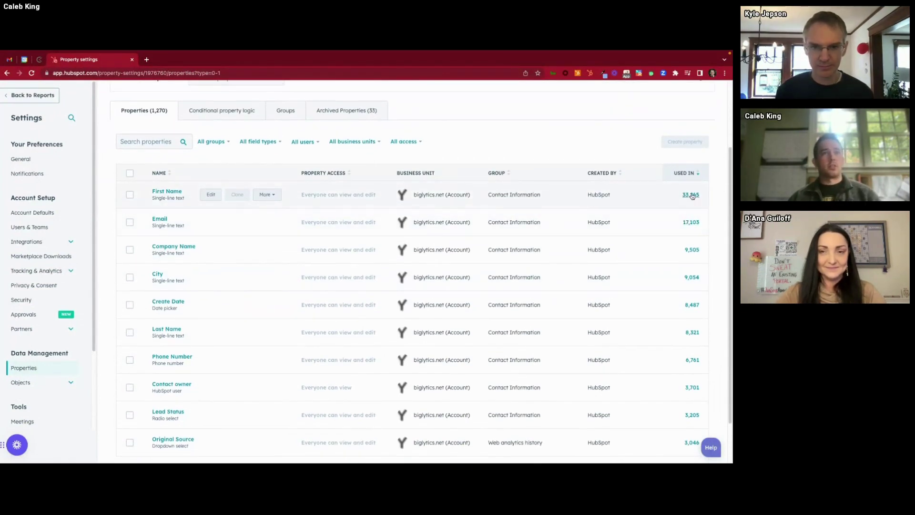
click(691, 195)
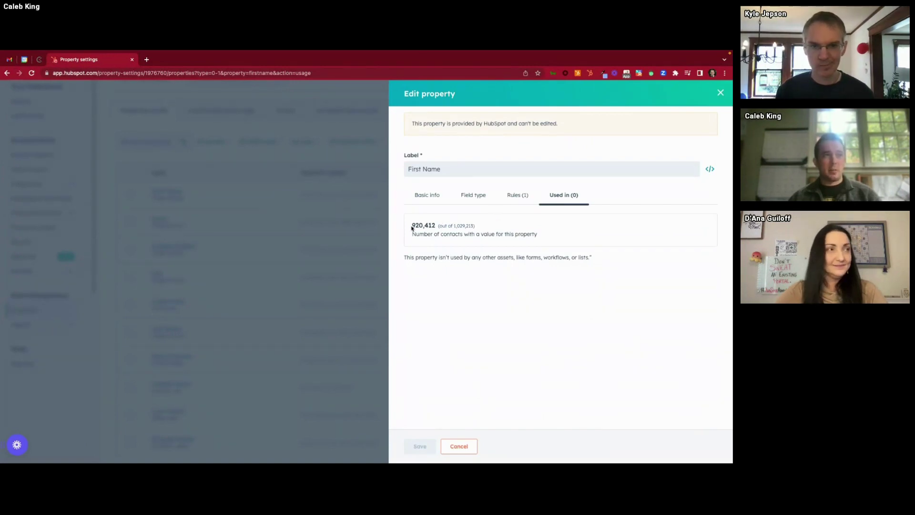
drag(412, 227, 506, 227)
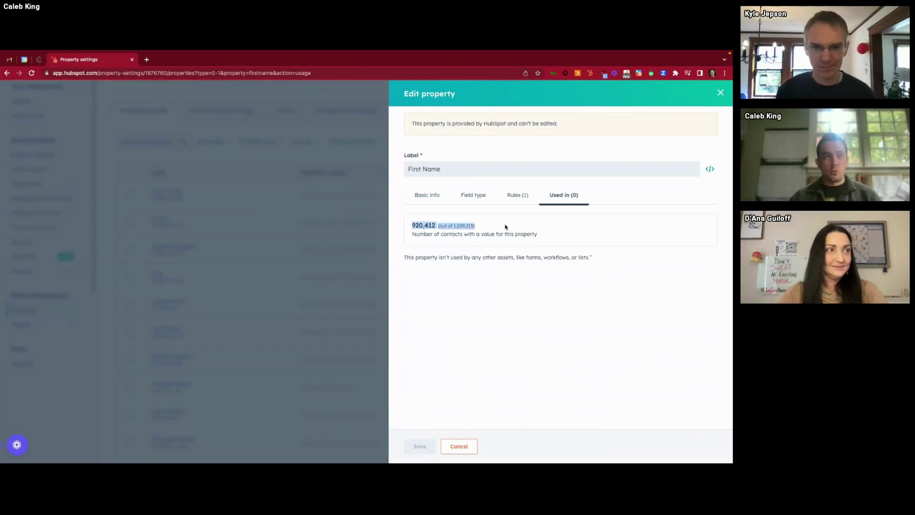
click(421, 233)
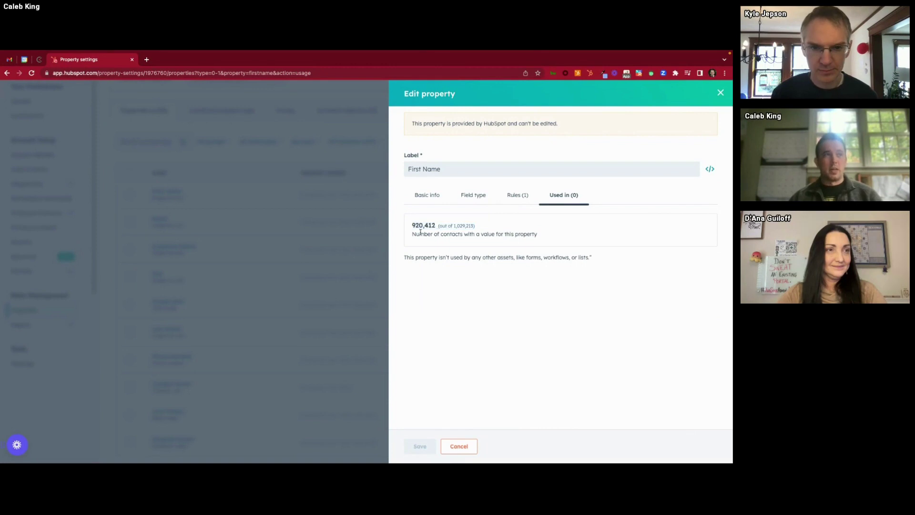
drag(413, 225, 465, 237)
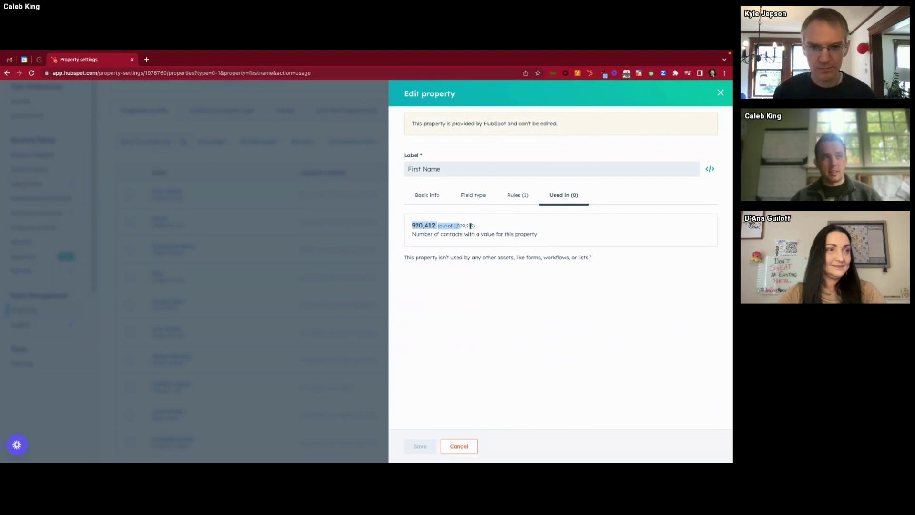
click(435, 198)
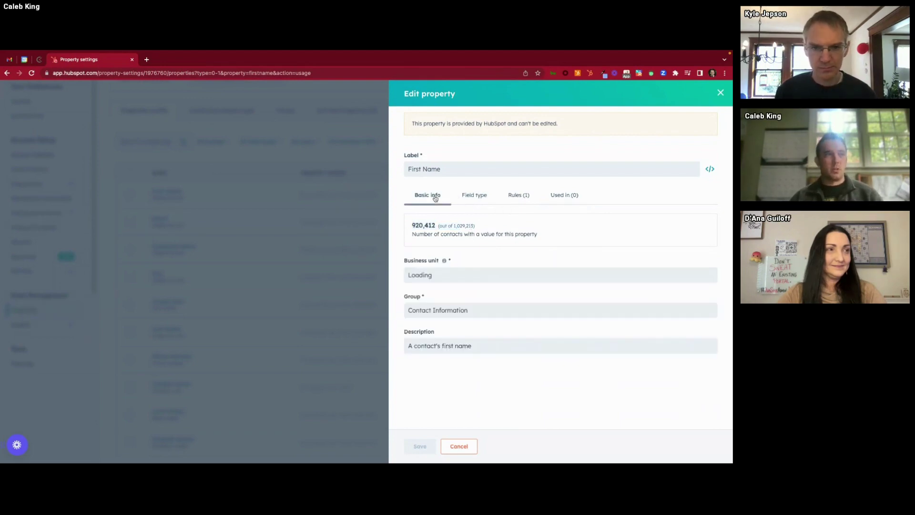
click(461, 197)
click(570, 196)
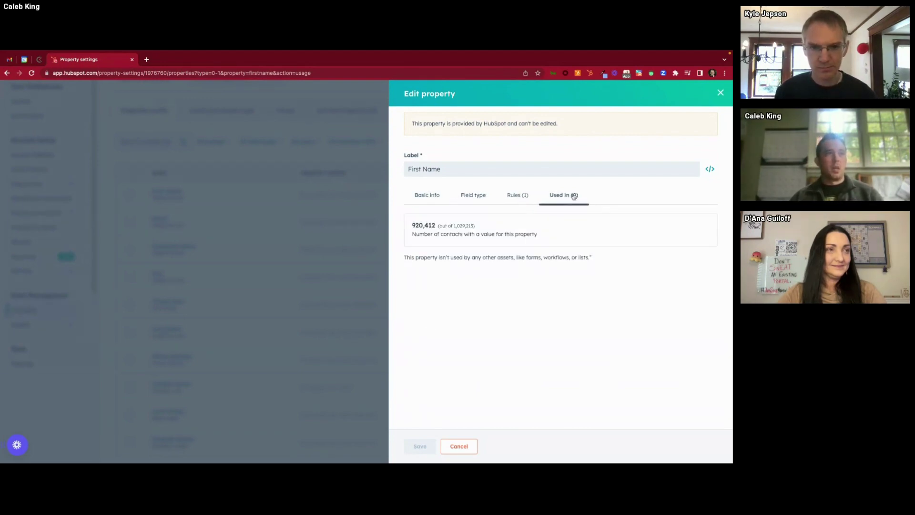
click(721, 93)
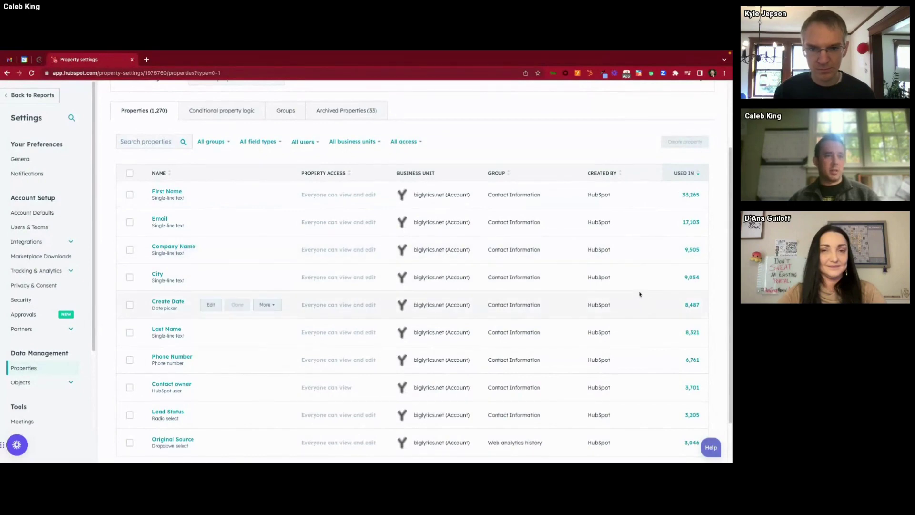
Open the Lifecycle Stage property from the second page of the property list and show its options
scroll(394, 226, down, 1)
scroll(394, 224, up, 3)
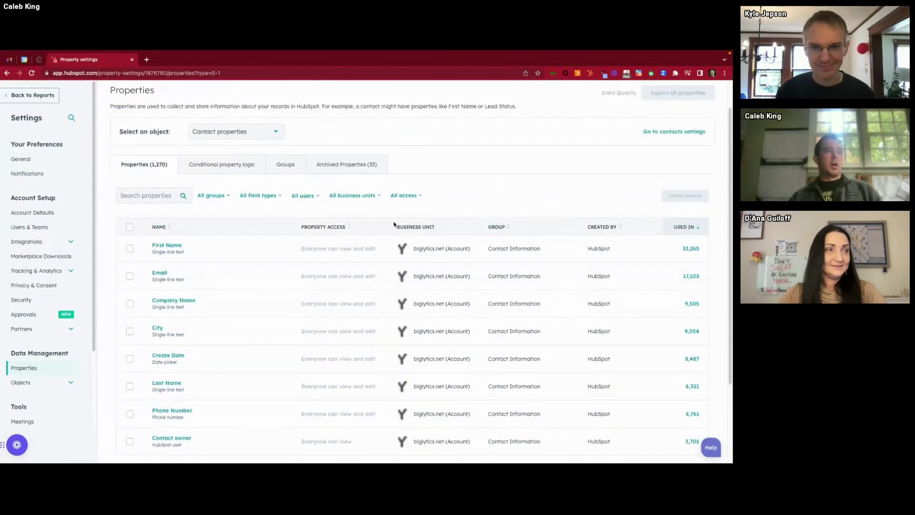
scroll(319, 257, down, 3)
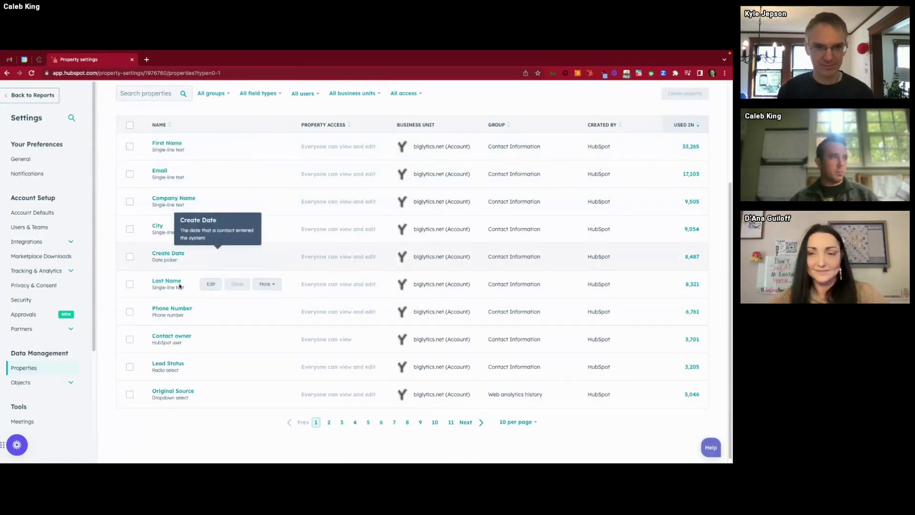
click(177, 336)
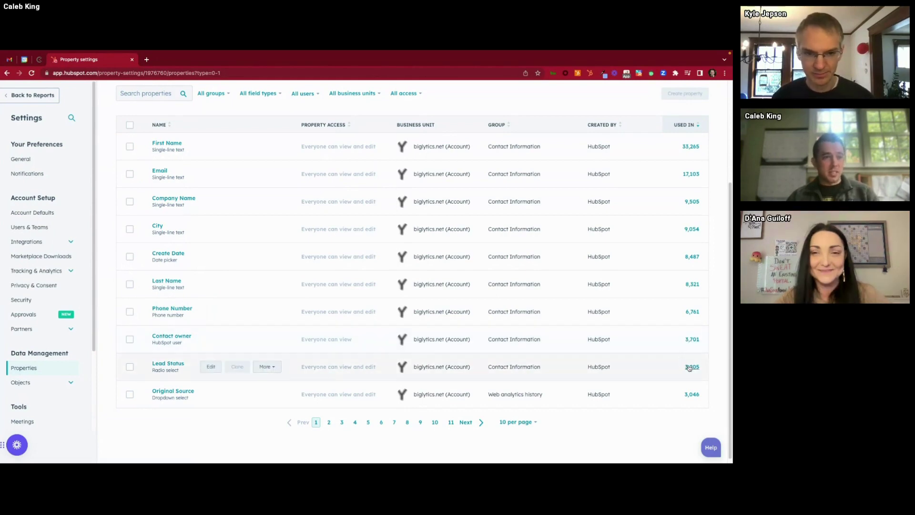
click(329, 423)
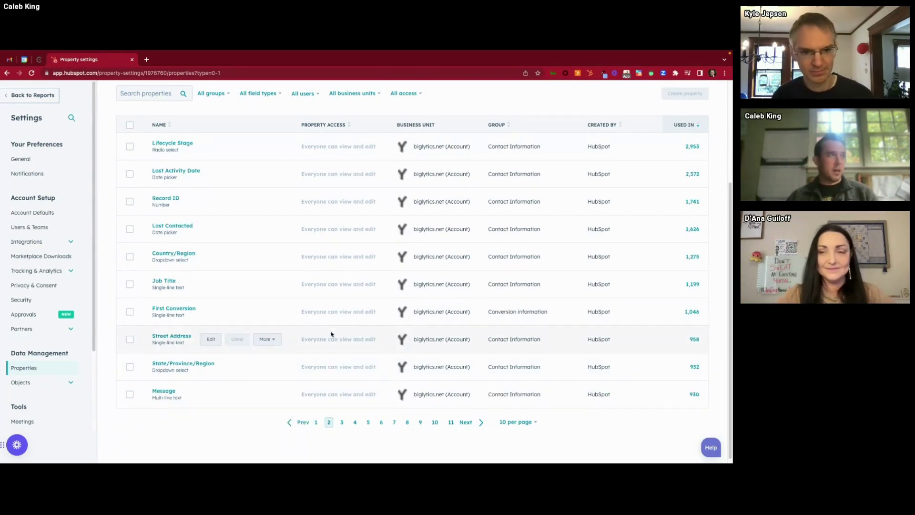
click(173, 143)
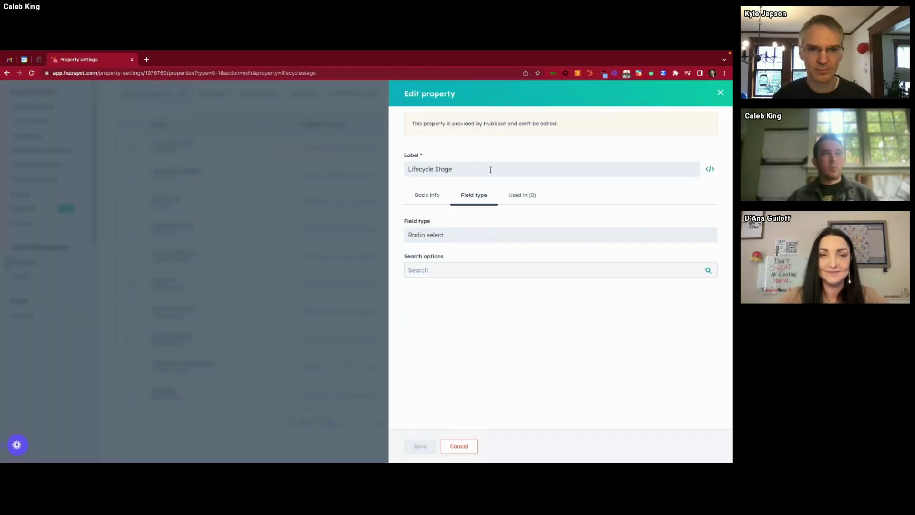
scroll(537, 215, down, 2)
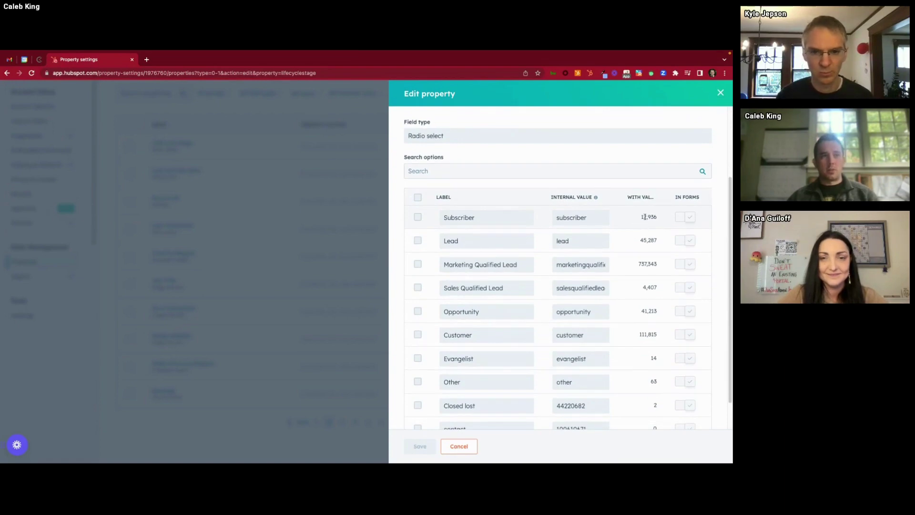
Examine how many contacts hold each Lifecycle Stage option, comparing Subscriber through Evangelist, then leave the property without saving changes
drag(640, 218, 656, 220)
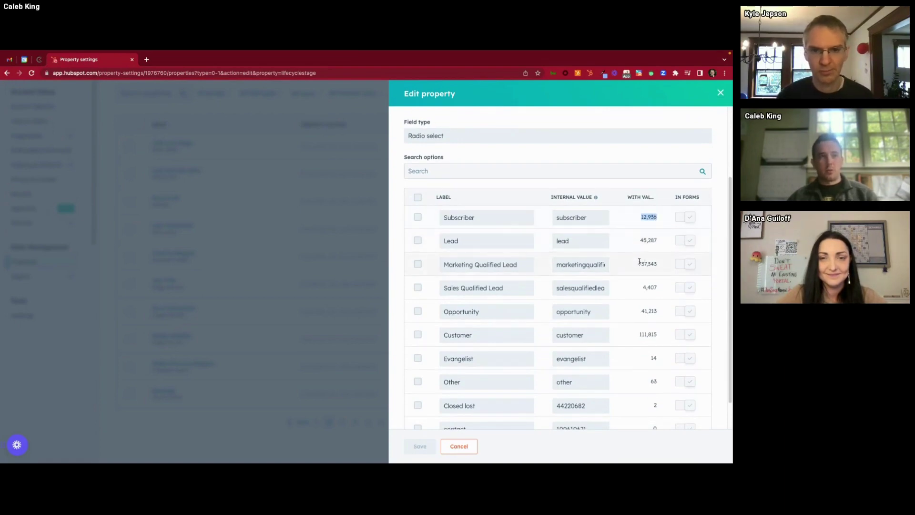
drag(635, 241, 660, 245)
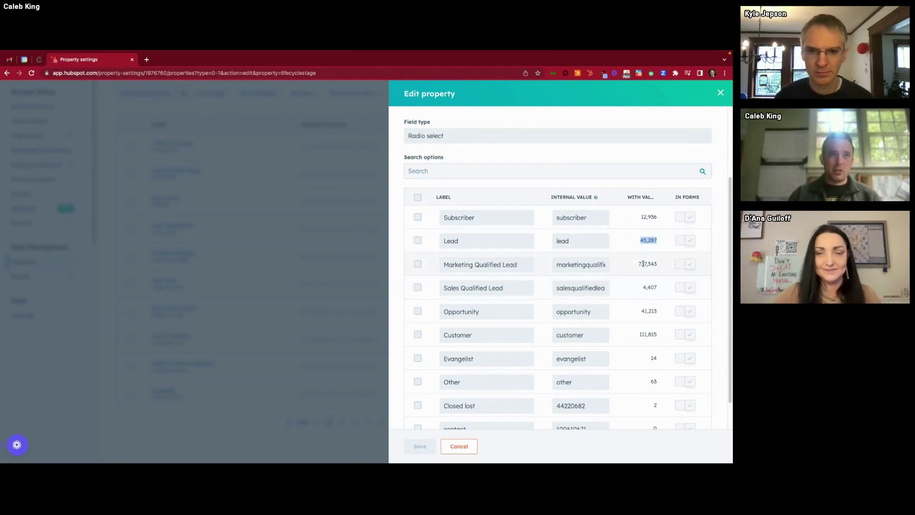
drag(639, 264, 659, 264)
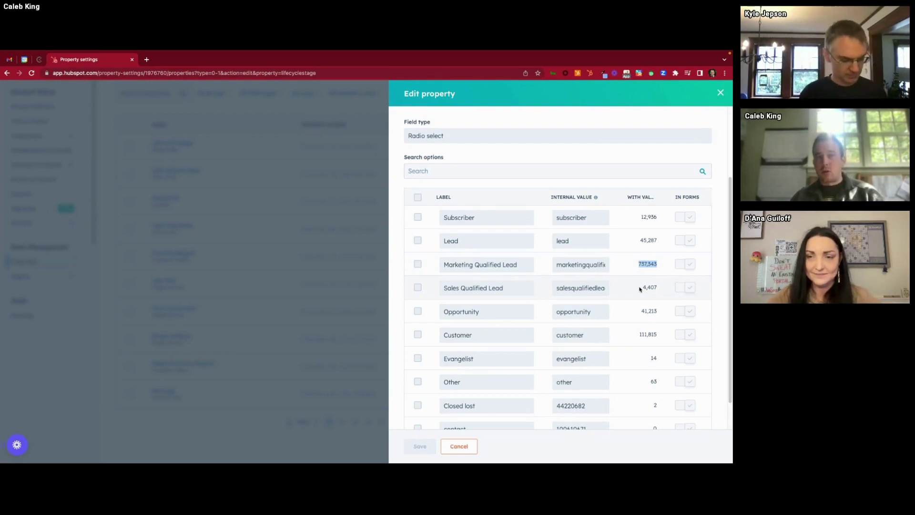
click(644, 263)
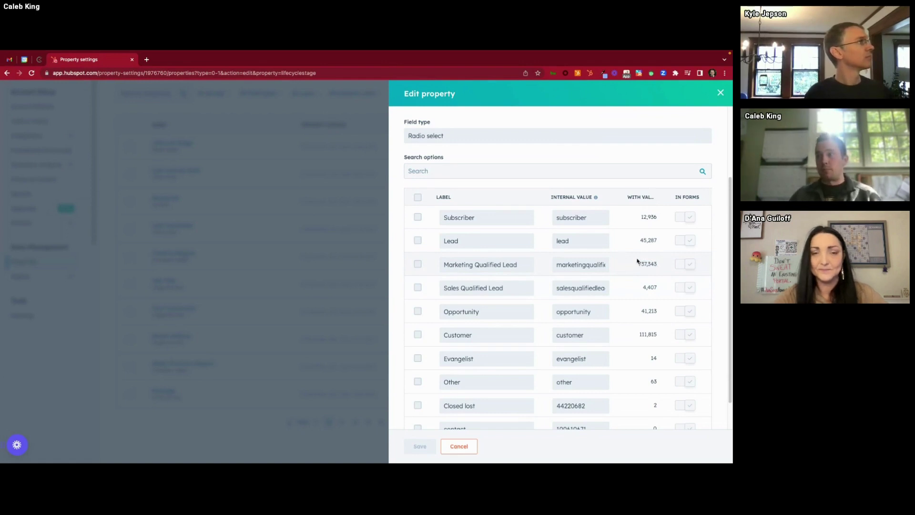
drag(638, 260, 661, 297)
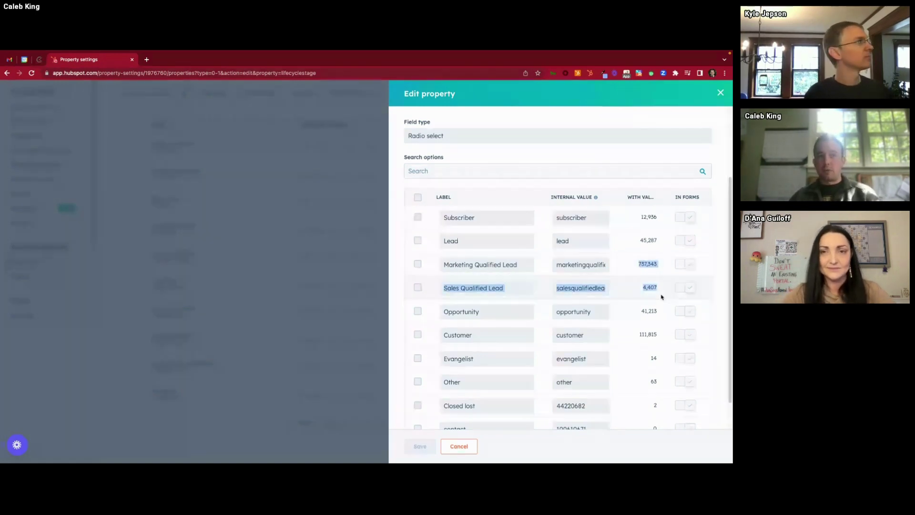
scroll(660, 298, down, 1)
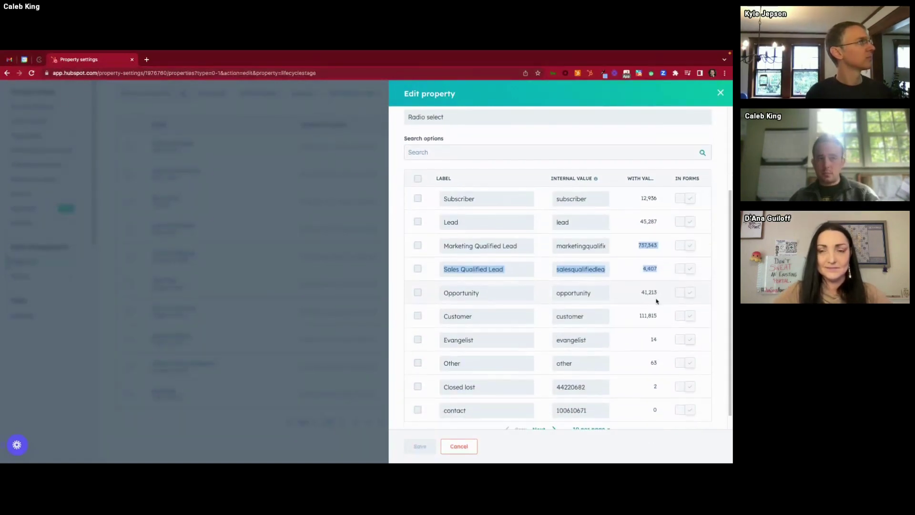
drag(652, 339, 661, 339)
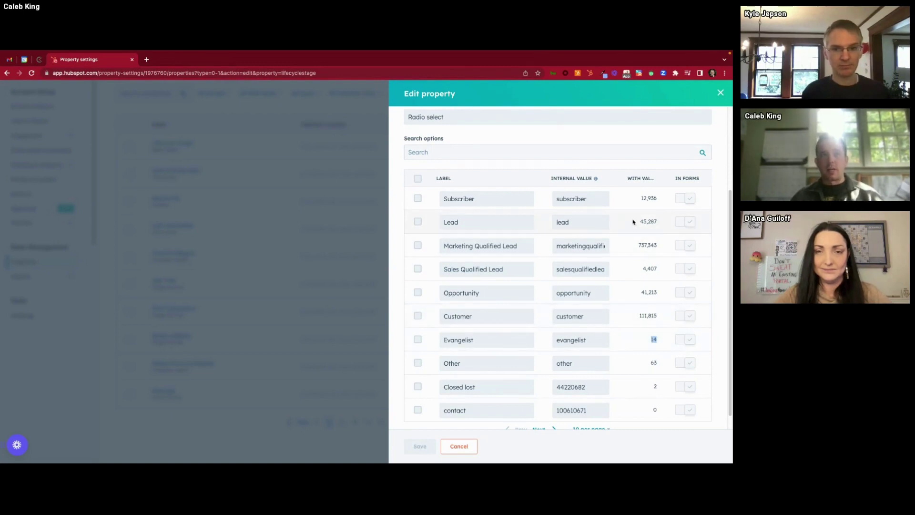
click(636, 247)
drag(636, 247, 665, 247)
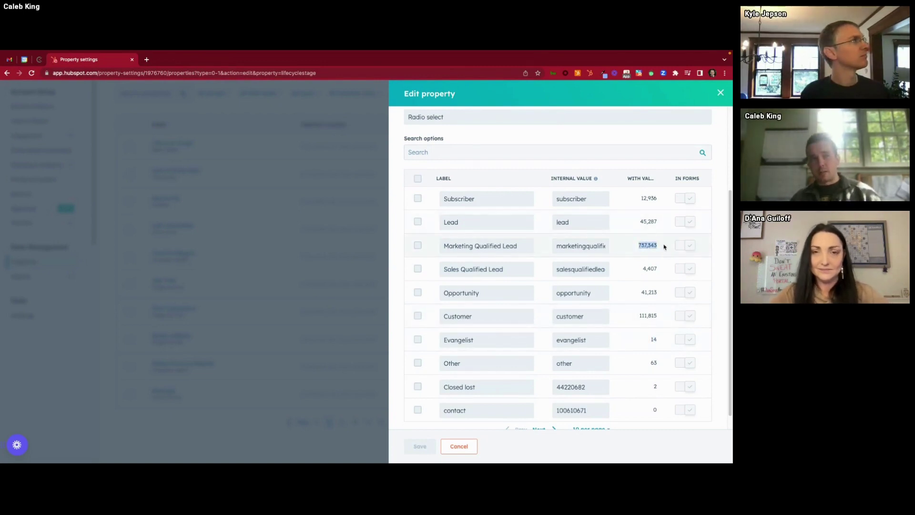
click(459, 446)
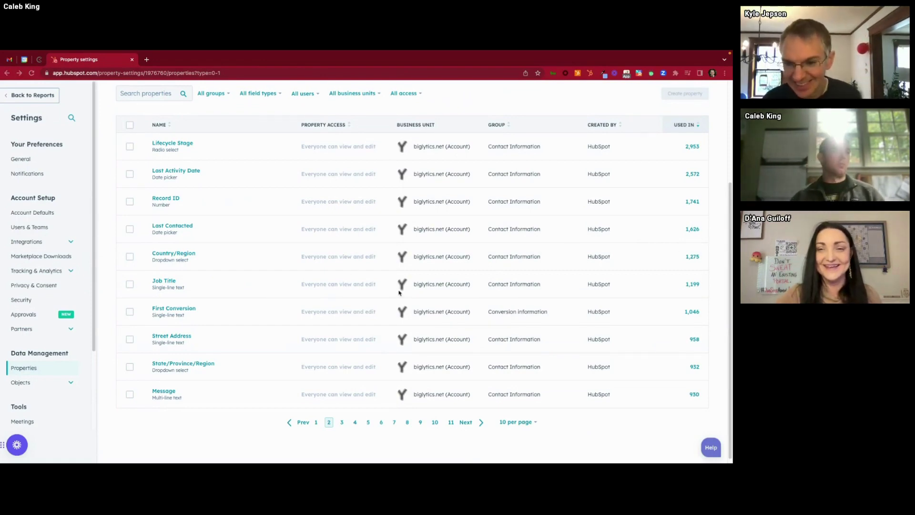
Filter the contact properties by creator to ten individual users, leaving out HubSpot
scroll(400, 292, up, 1)
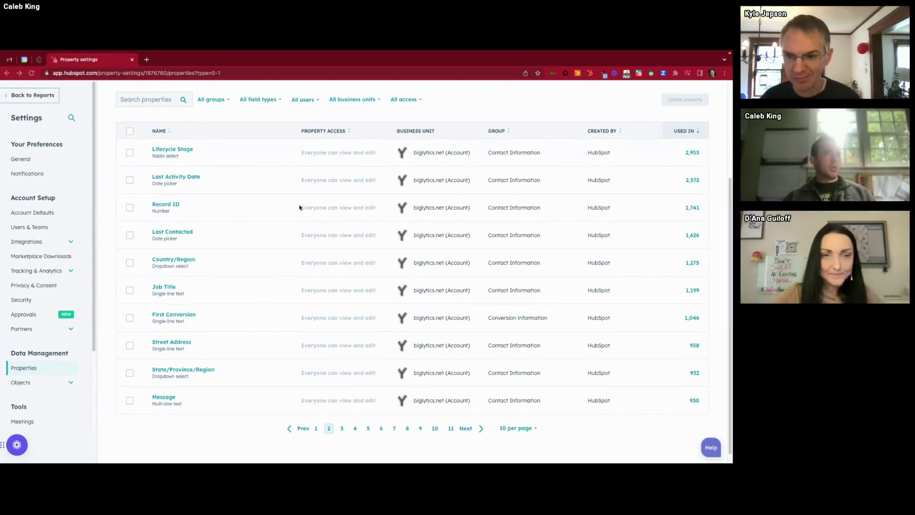
scroll(640, 291, down, 1)
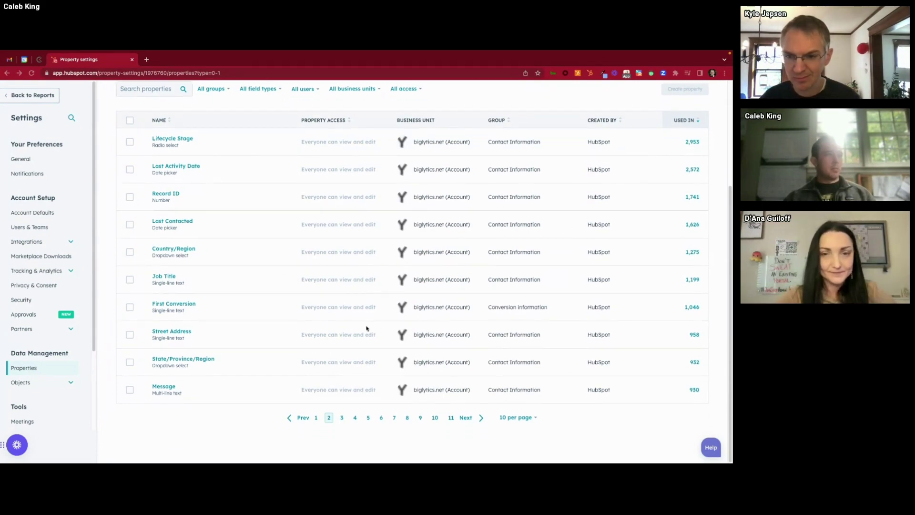
scroll(368, 286, up, 3)
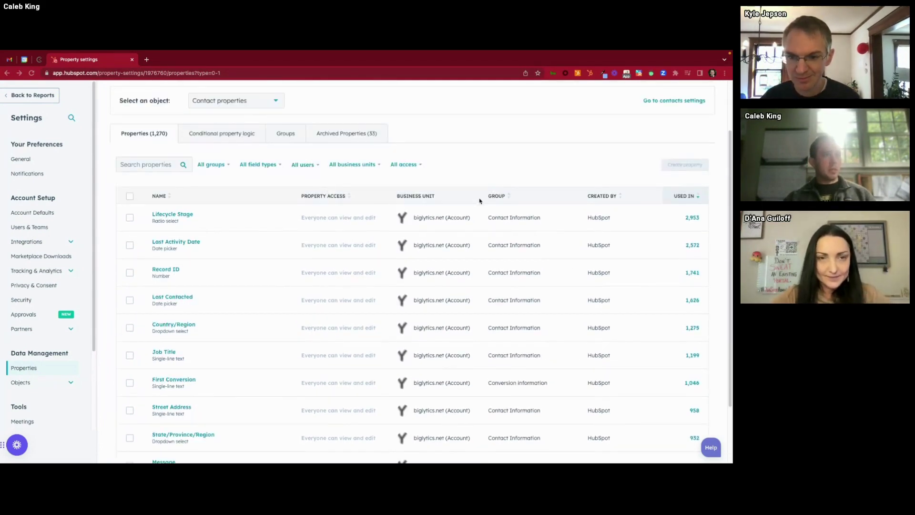
click(305, 166)
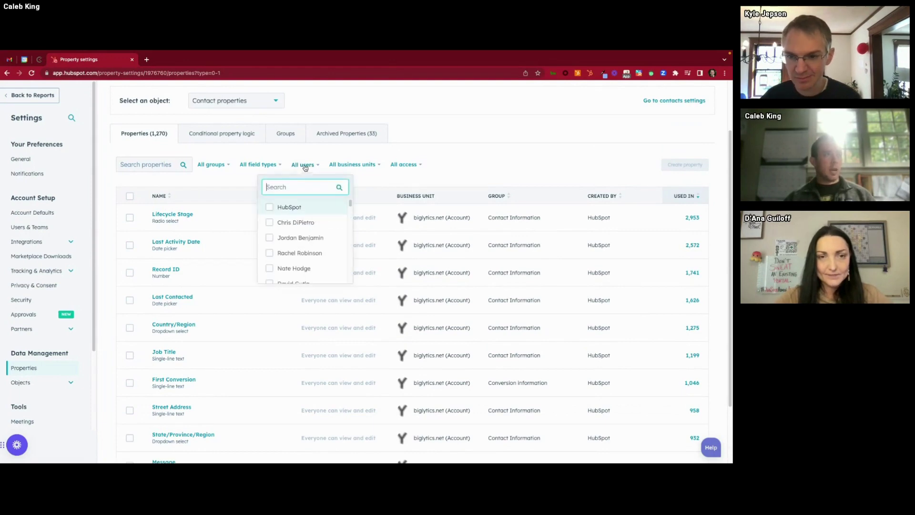
click(286, 222)
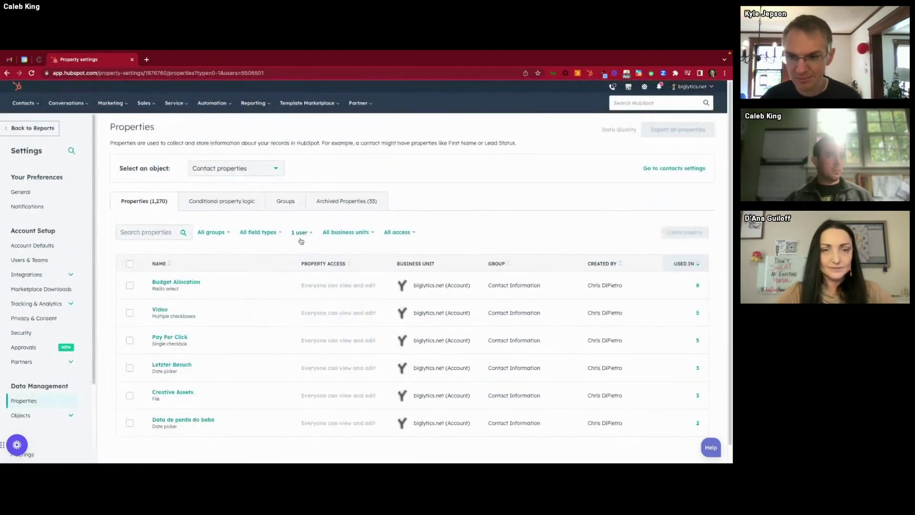
click(302, 232)
click(297, 304)
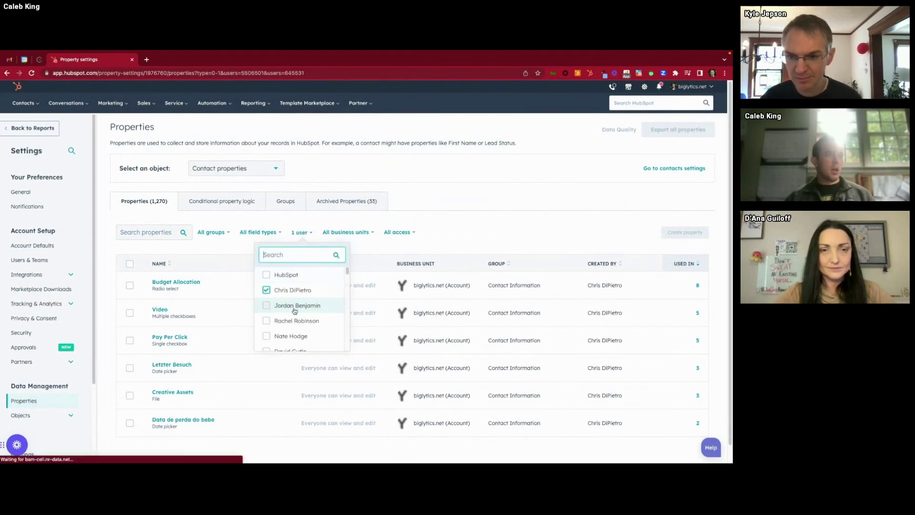
click(298, 312)
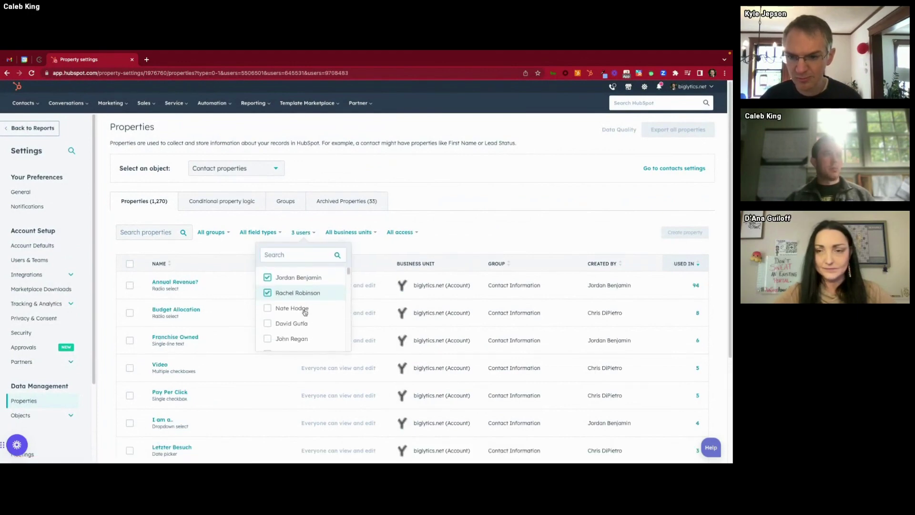
click(297, 304)
click(297, 318)
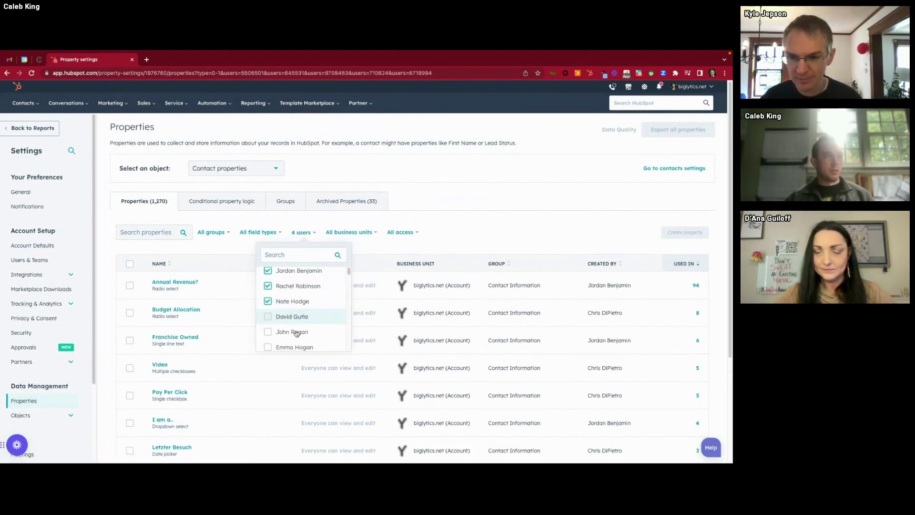
click(298, 332)
scroll(301, 310, down, 2)
click(301, 296)
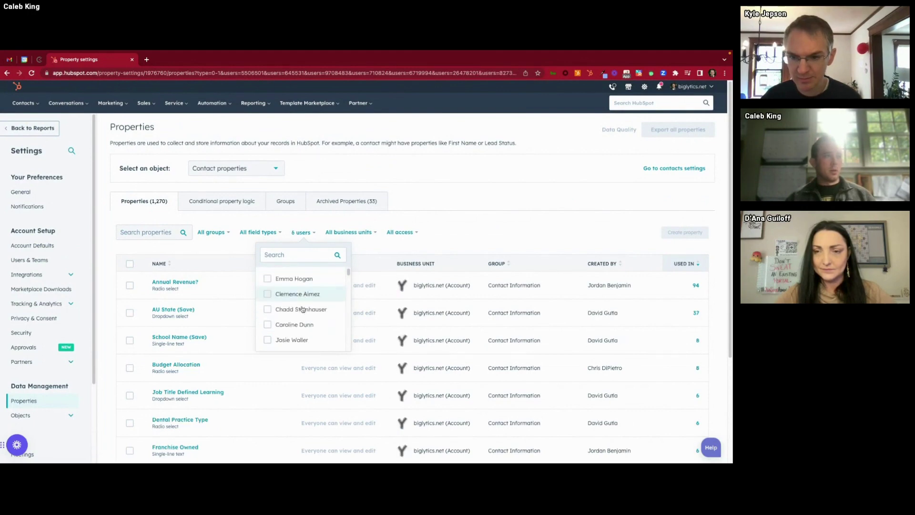
click(303, 312)
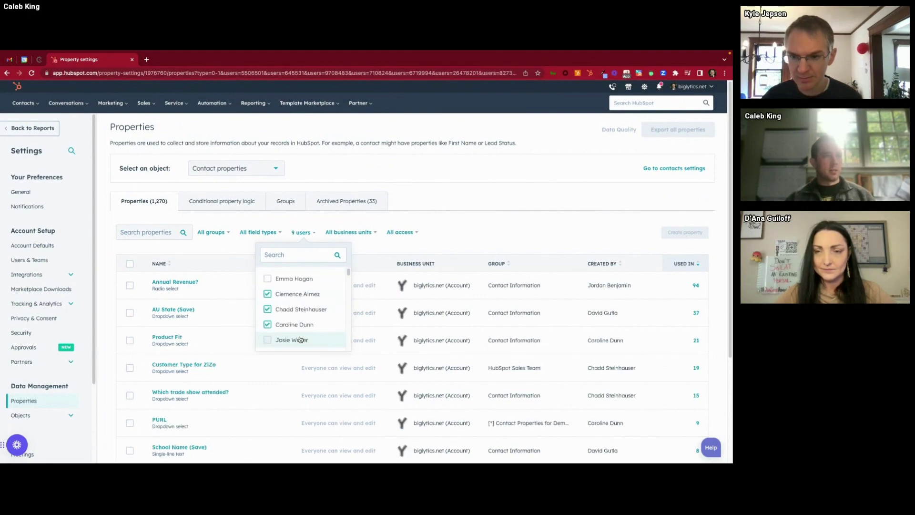
click(334, 321)
scroll(324, 310, down, 2)
click(322, 293)
scroll(322, 294, down, 1)
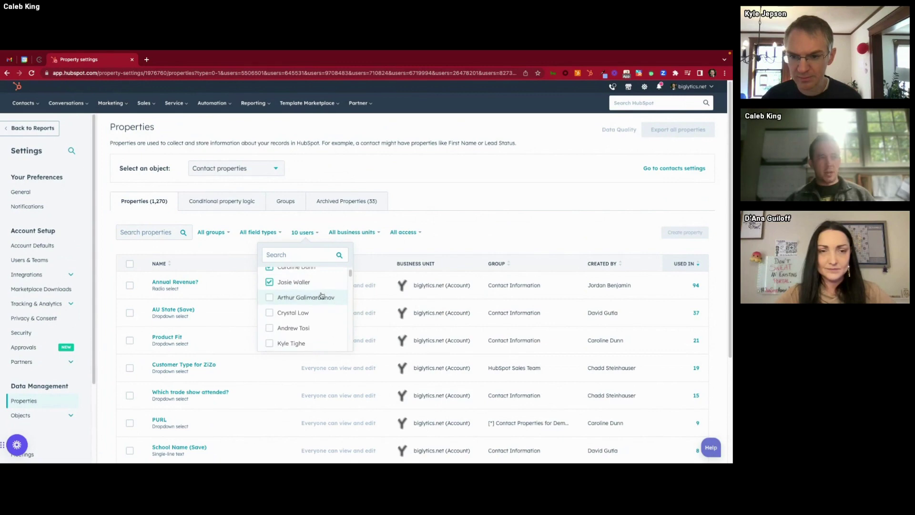
click(513, 217)
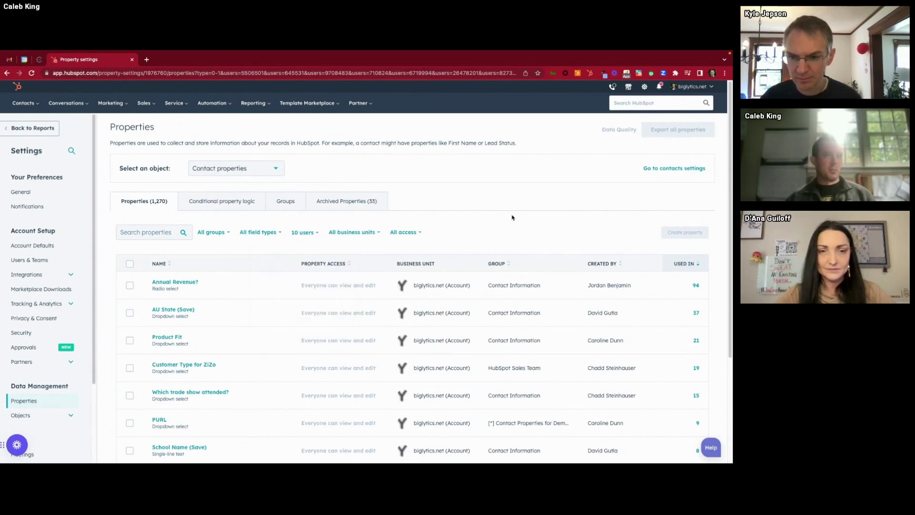
Examine how many contacts have a Product Fit value and which views and forms use the property
scroll(511, 219, down, 1)
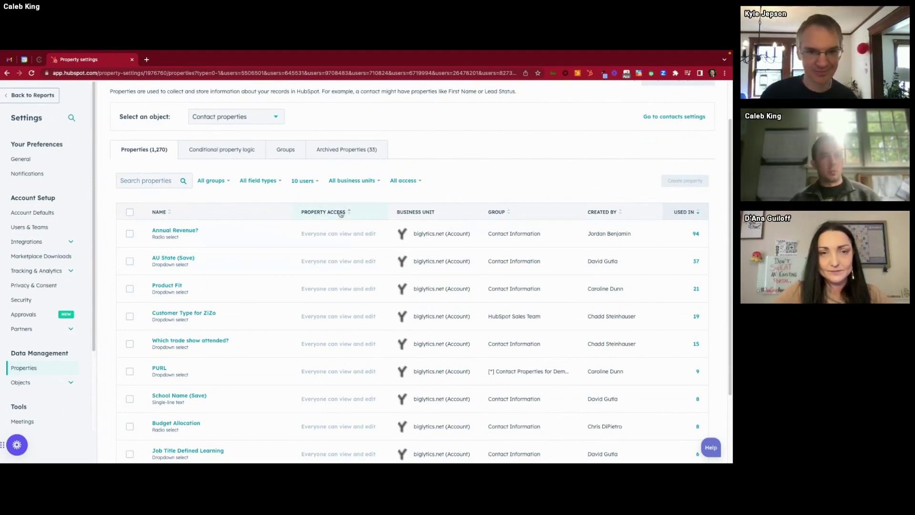
scroll(455, 213, down, 1)
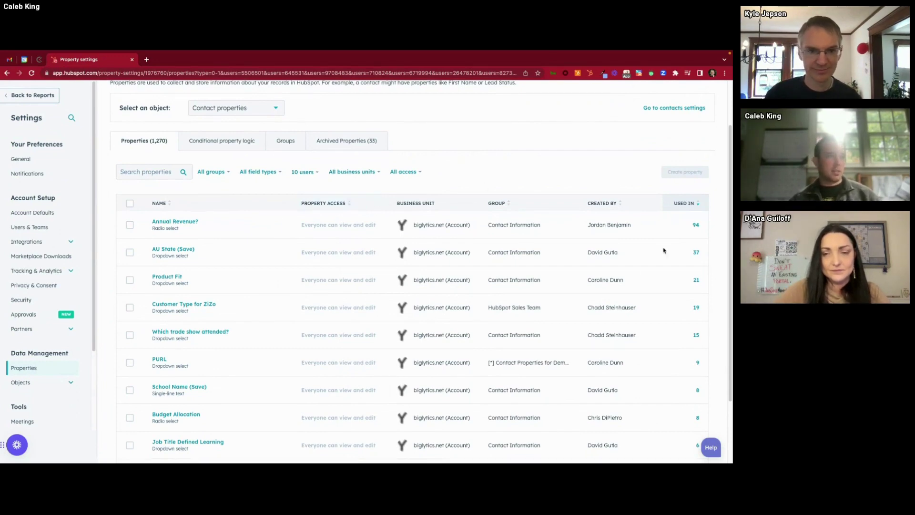
click(696, 281)
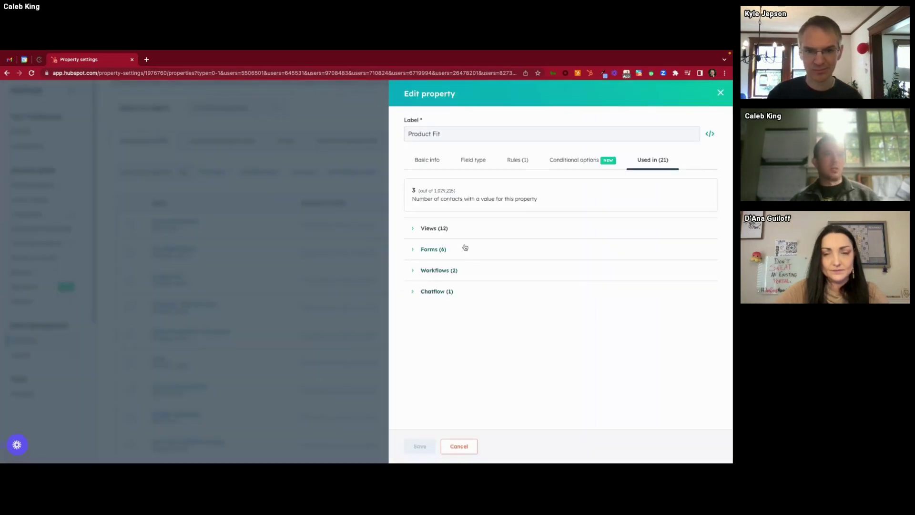
click(448, 229)
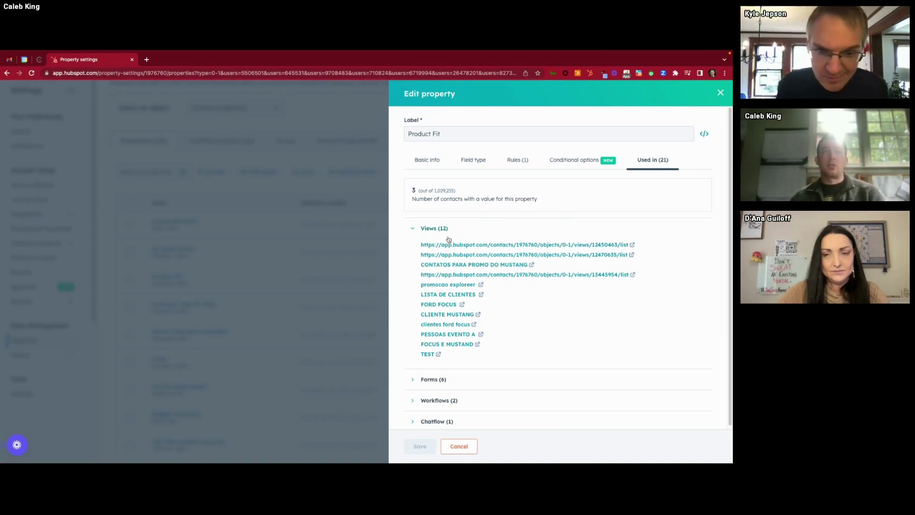
scroll(451, 286, down, 1)
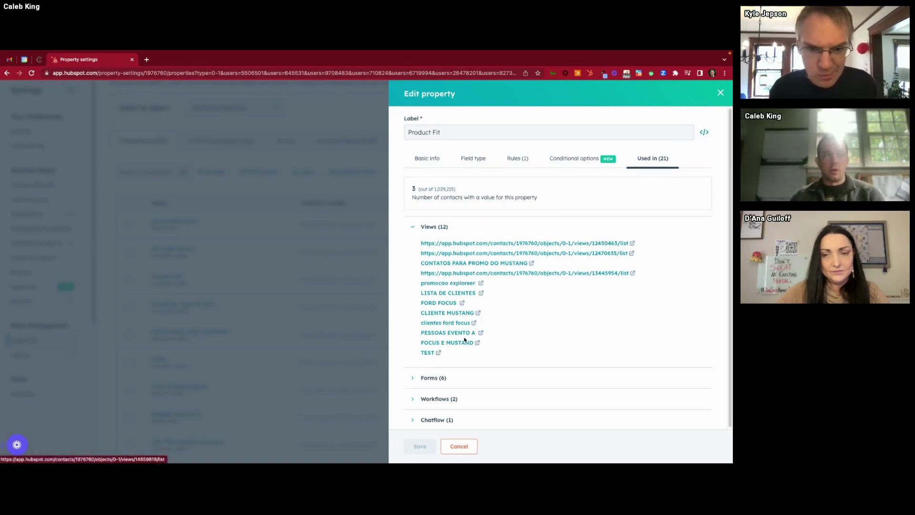
click(435, 377)
scroll(477, 310, down, 2)
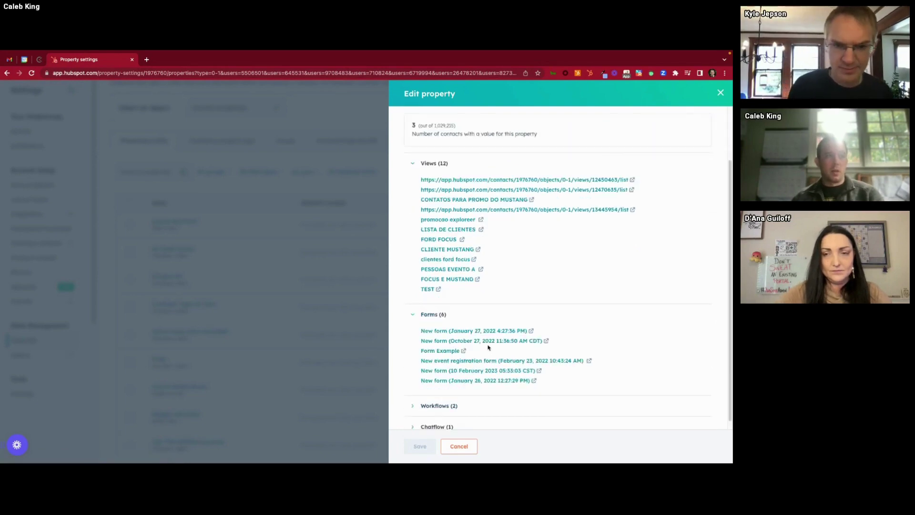
scroll(539, 238, up, 2)
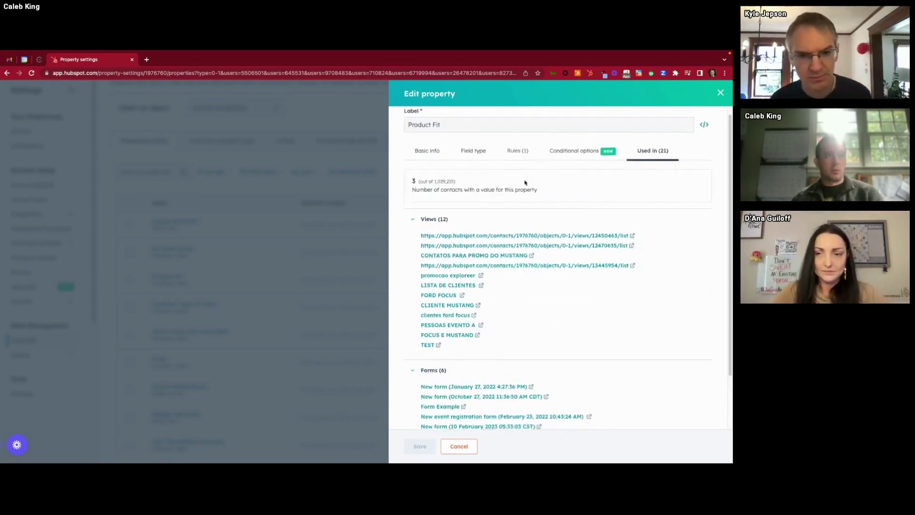
scroll(514, 272, down, 3)
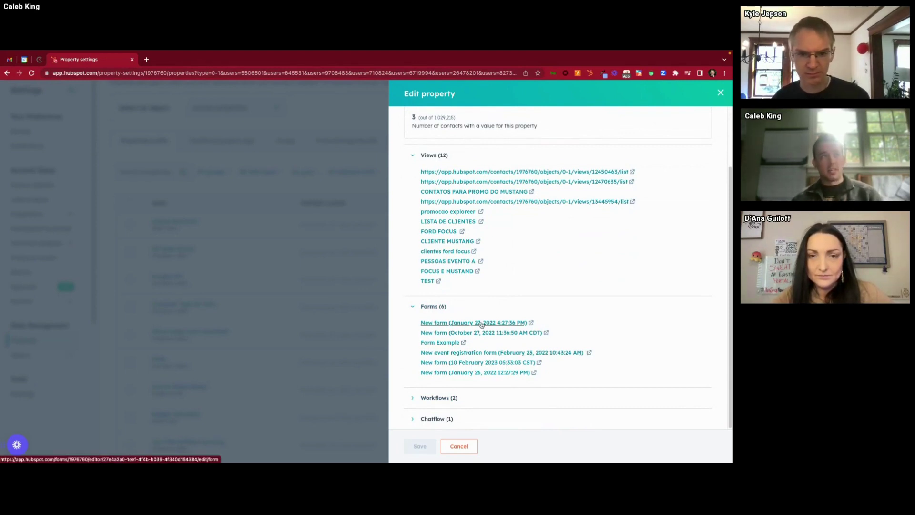
scroll(482, 327, up, 1)
scroll(482, 325, up, 1)
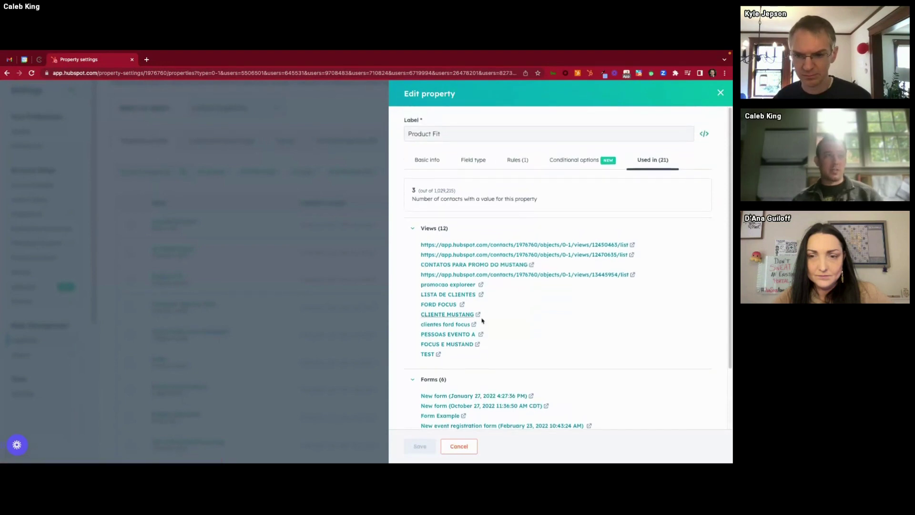
scroll(482, 322, down, 1)
scroll(486, 319, down, 1)
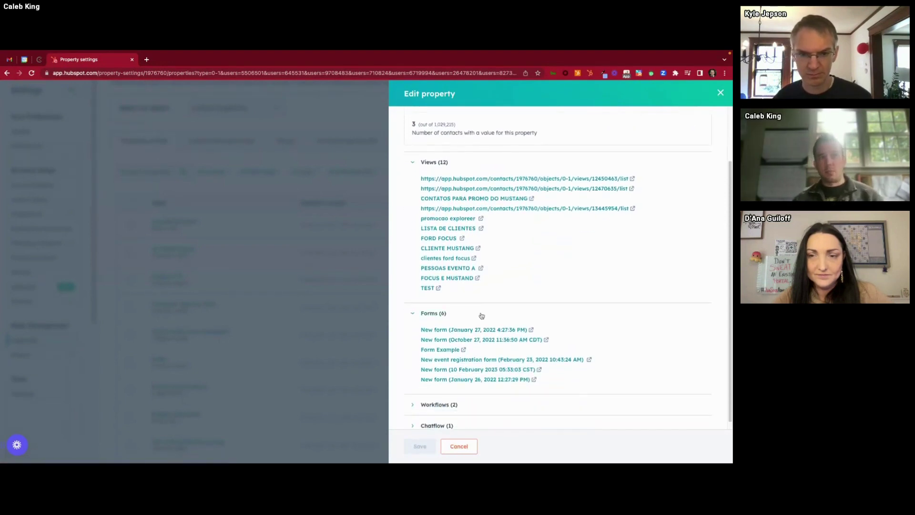
Open the Assign new web leads workflow from the workflows using Product Fit, and close the property details
click(449, 398)
scroll(481, 368, down, 1)
scroll(481, 370, up, 4)
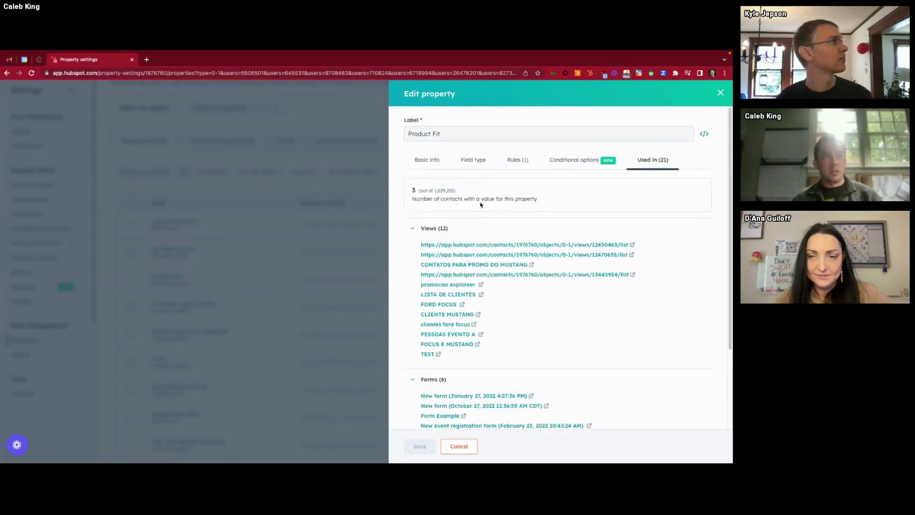
scroll(482, 202, down, 4)
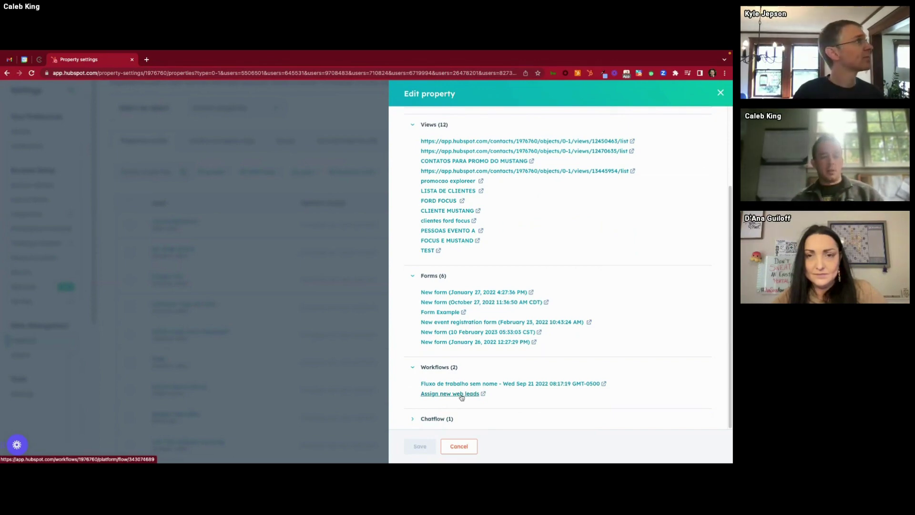
click(461, 395)
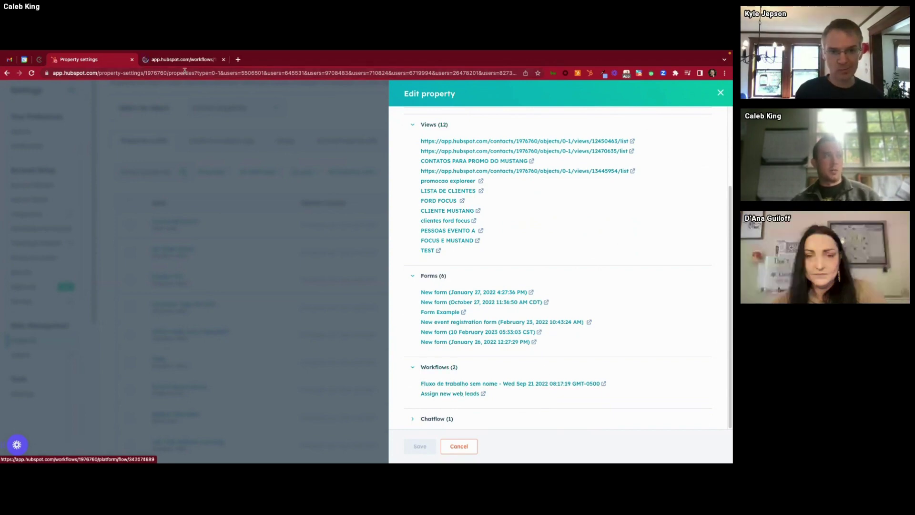
click(720, 93)
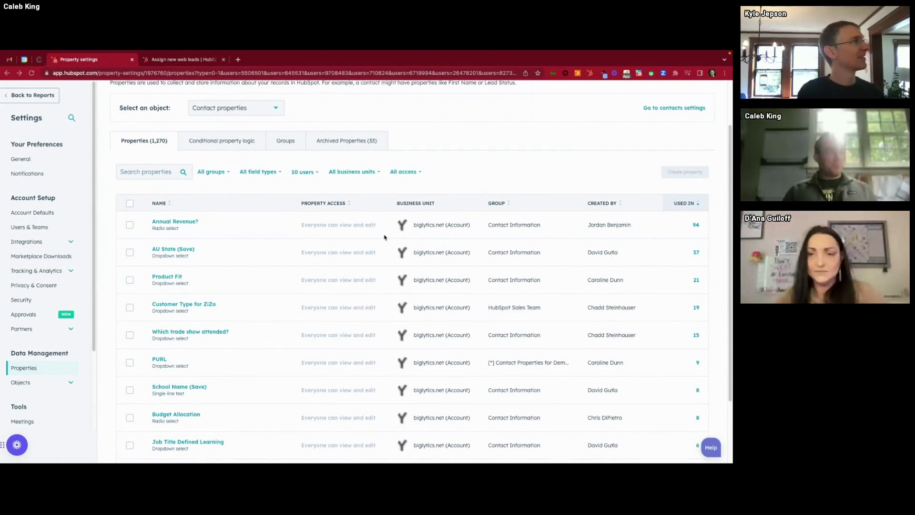
Review the filtered user-created properties and highlight the creator of the Budget Allocation property
scroll(191, 291, down, 1)
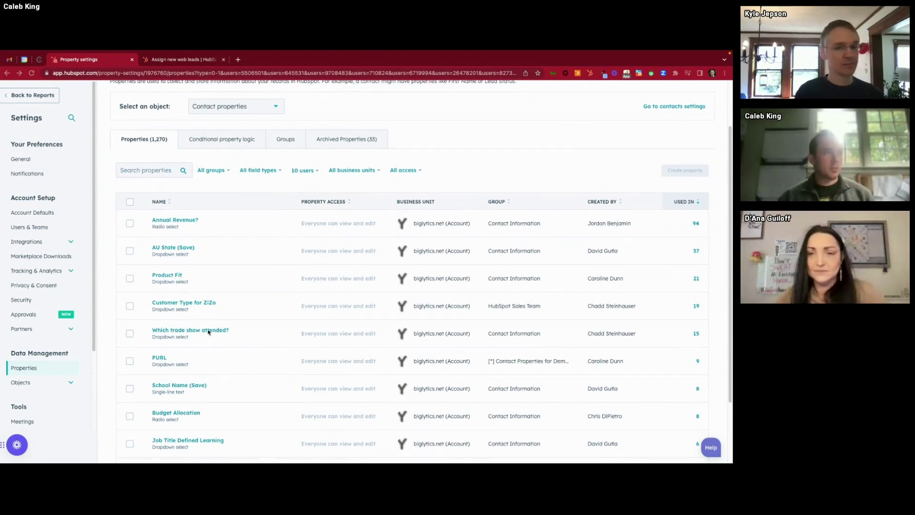
scroll(207, 334, down, 1)
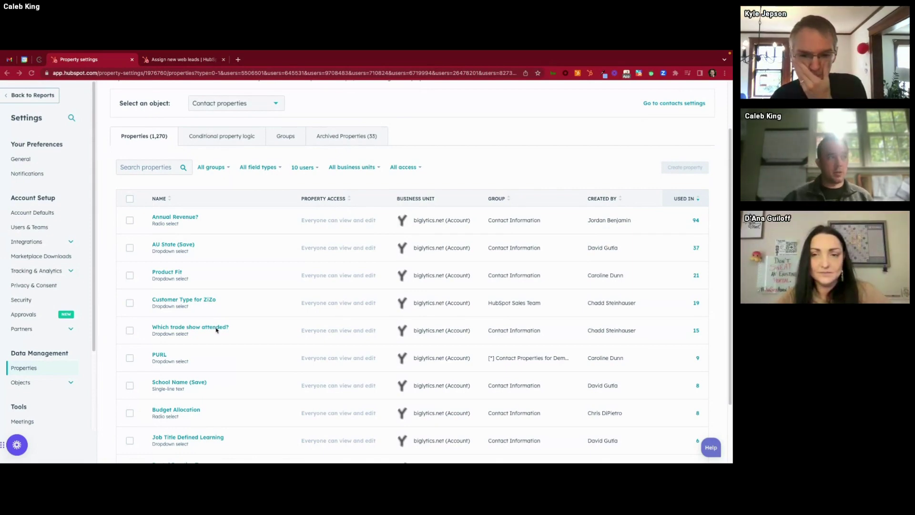
mouse_move(188, 333)
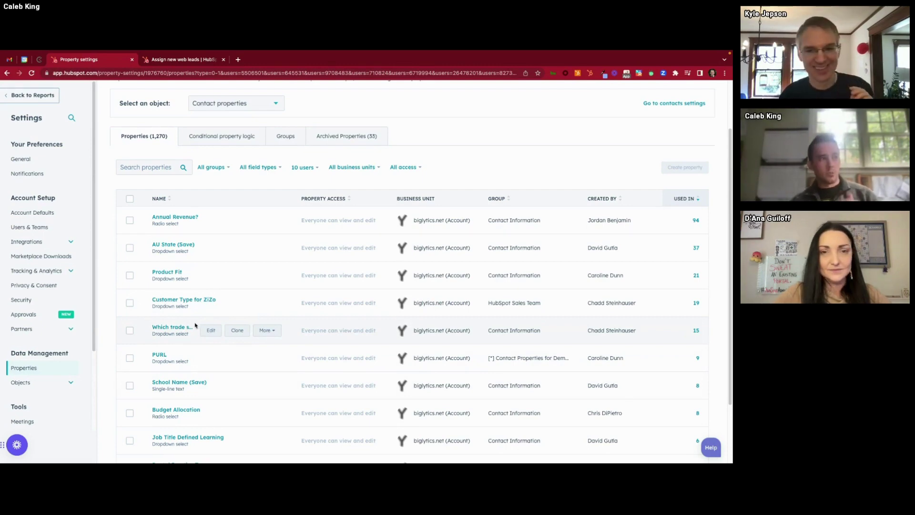
scroll(193, 324, down, 1)
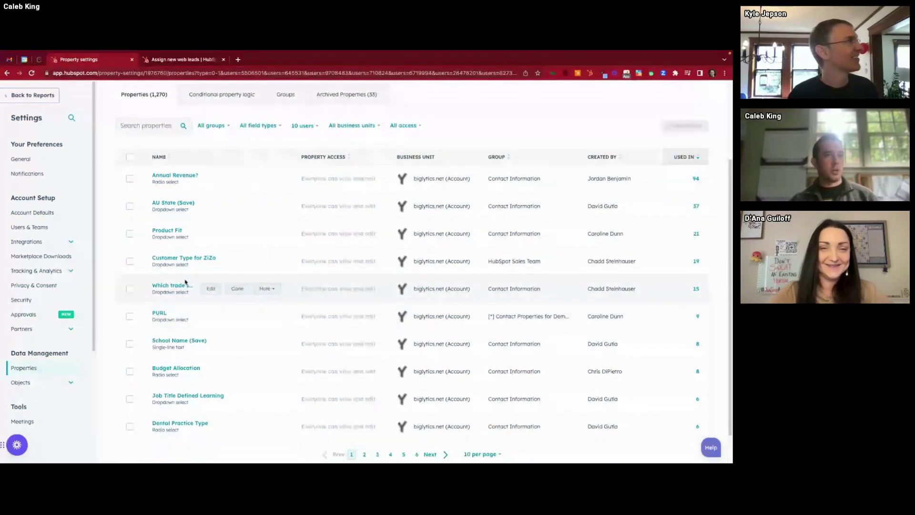
scroll(229, 324, down, 1)
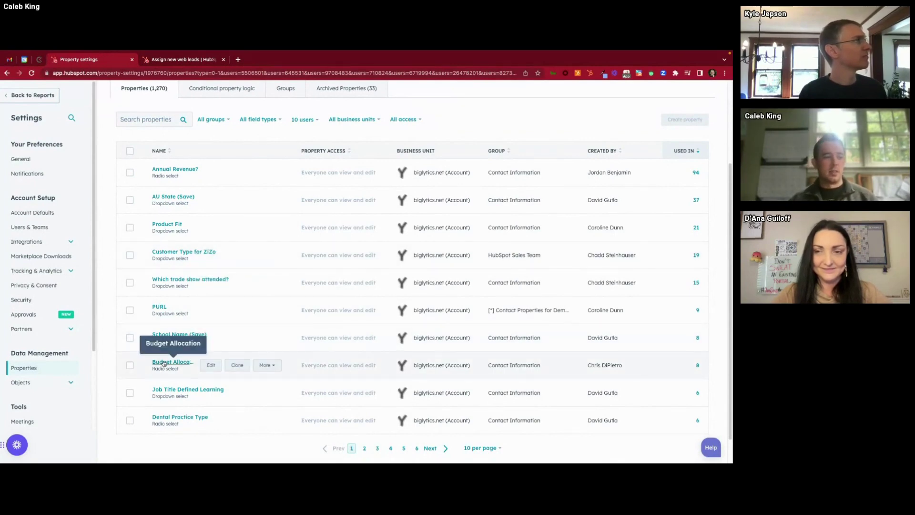
triple_click(601, 365)
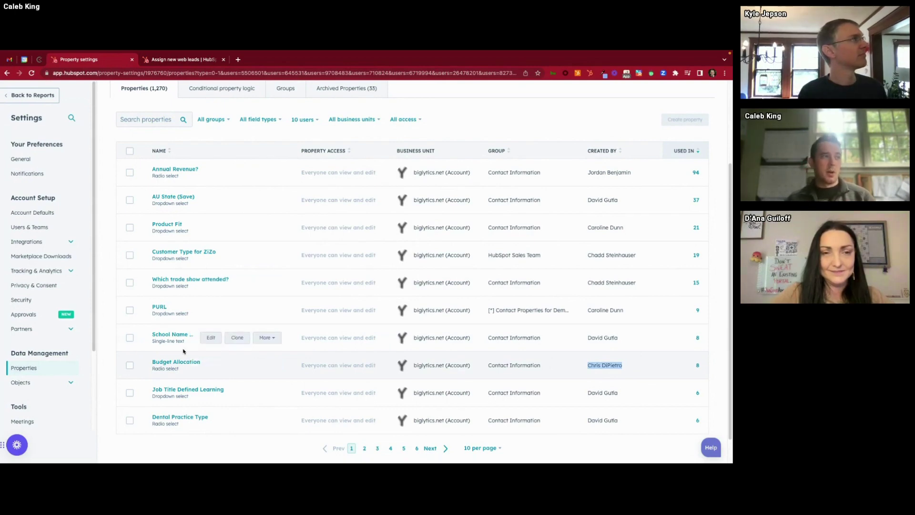
Open the Dental Practice Type property at the end of the first page to show its field type options
scroll(178, 404, down, 1)
scroll(178, 404, down, 1)
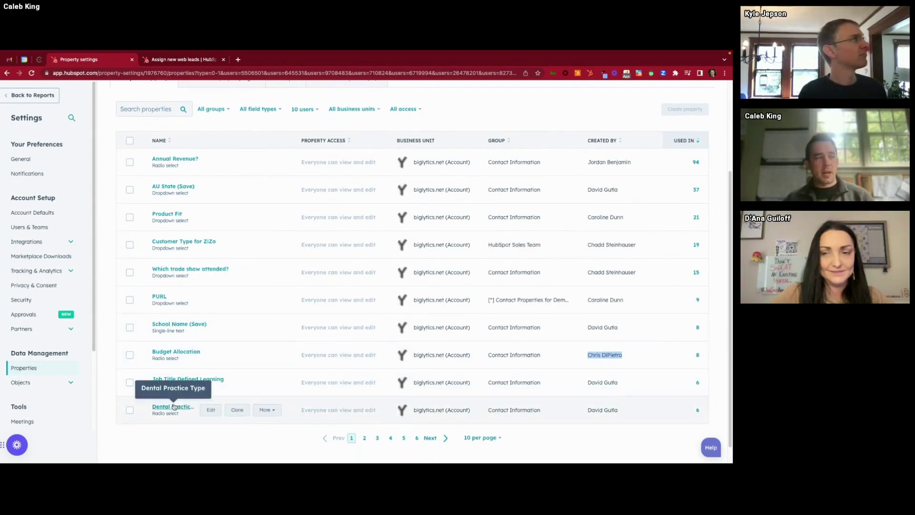
scroll(174, 405, down, 1)
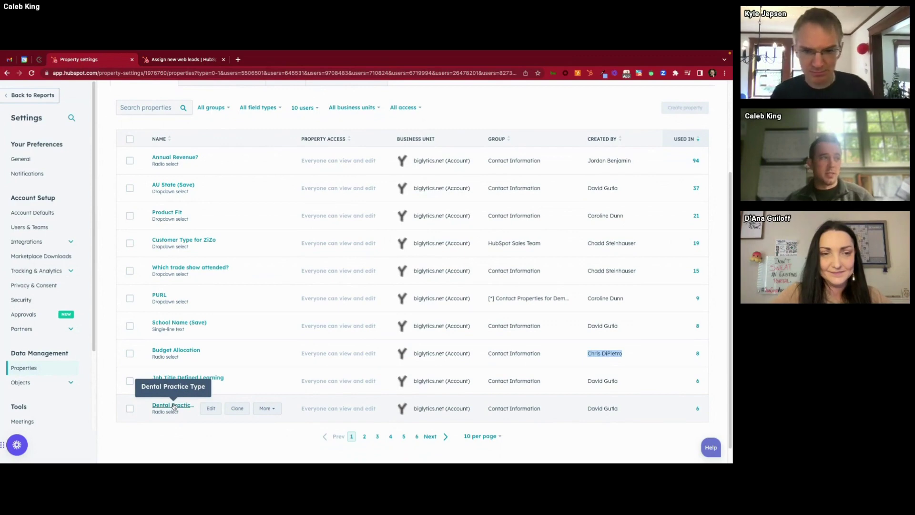
click(174, 405)
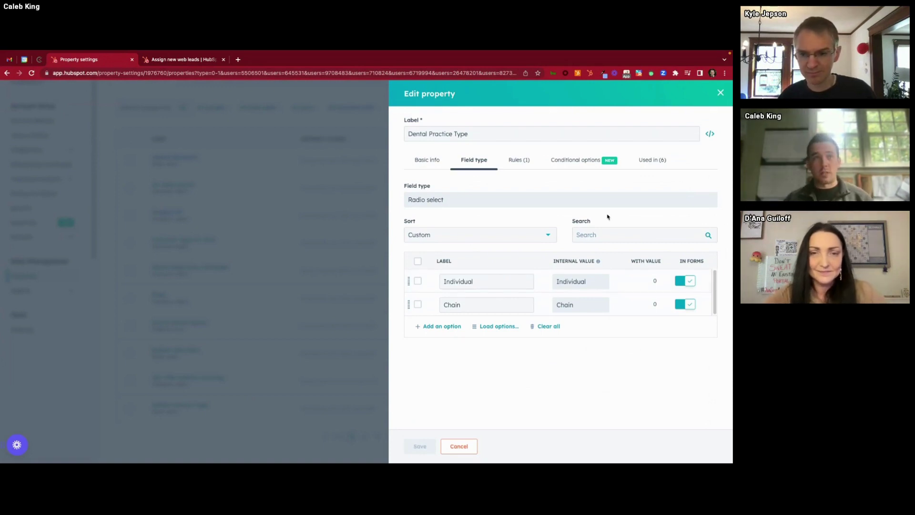
Examine how many contacts have a Dental Practice Type value and where the property is used, and close its details
click(658, 159)
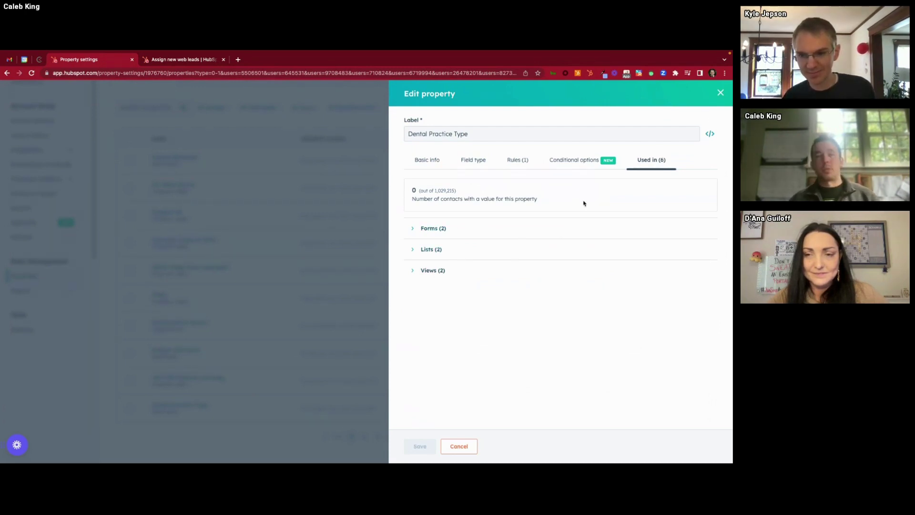
click(720, 92)
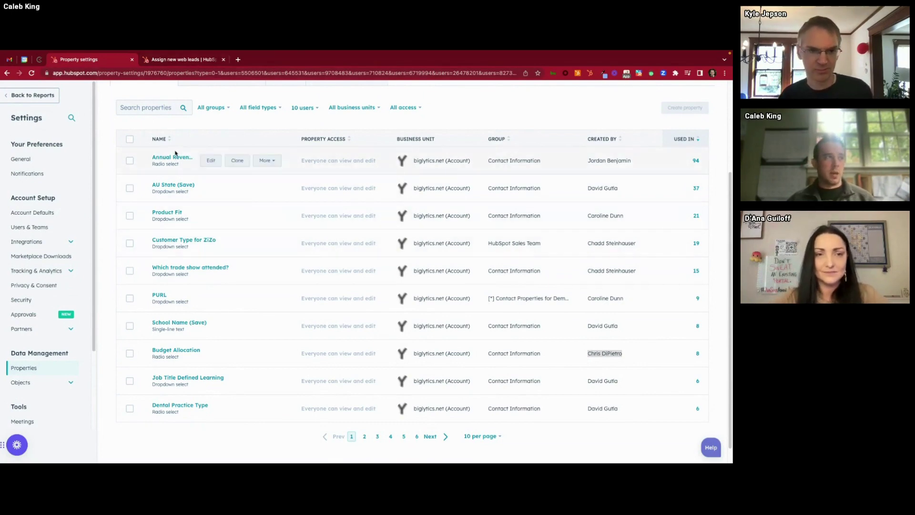
Examine the forms and views that use the Annual Revenue? property, and open the AZ Growth Advisors Contact Us form
click(696, 161)
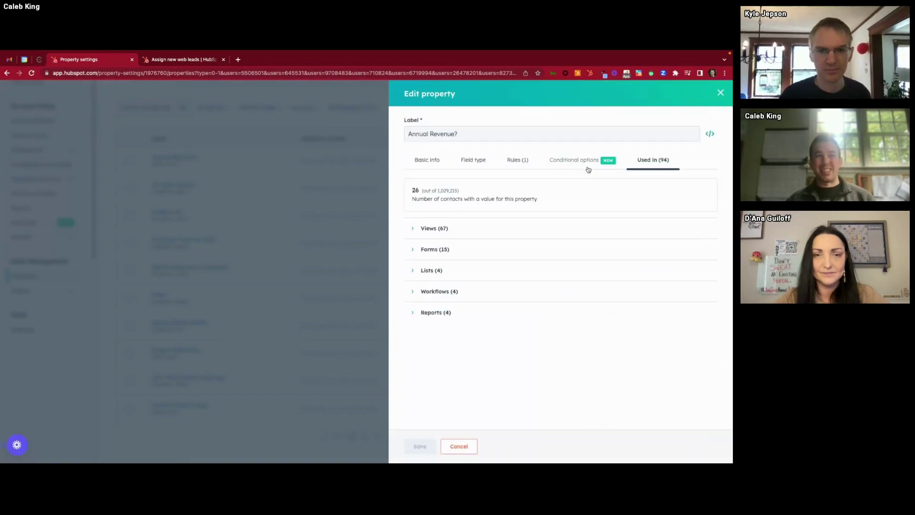
click(439, 250)
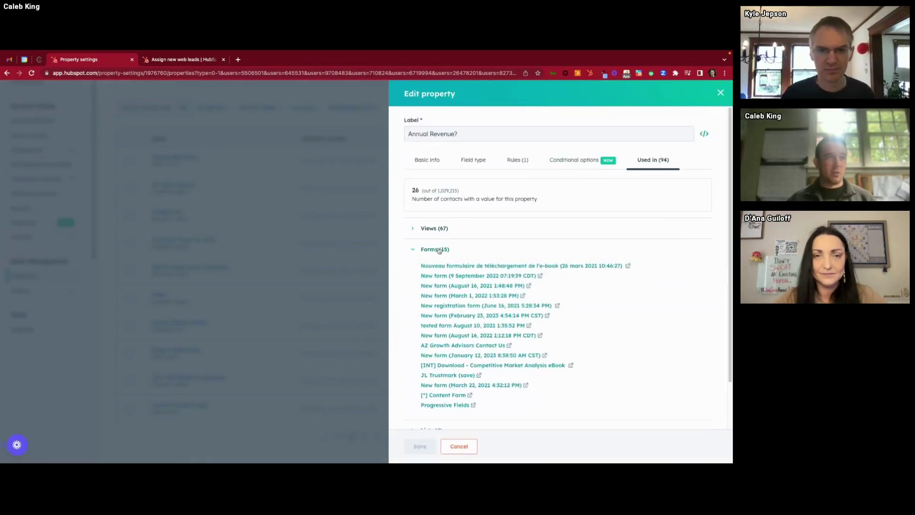
scroll(494, 248, down, 2)
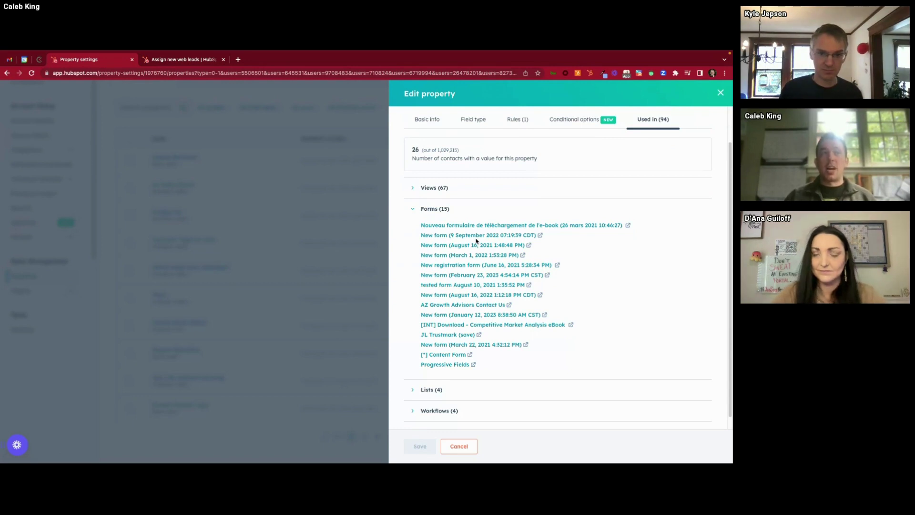
click(429, 188)
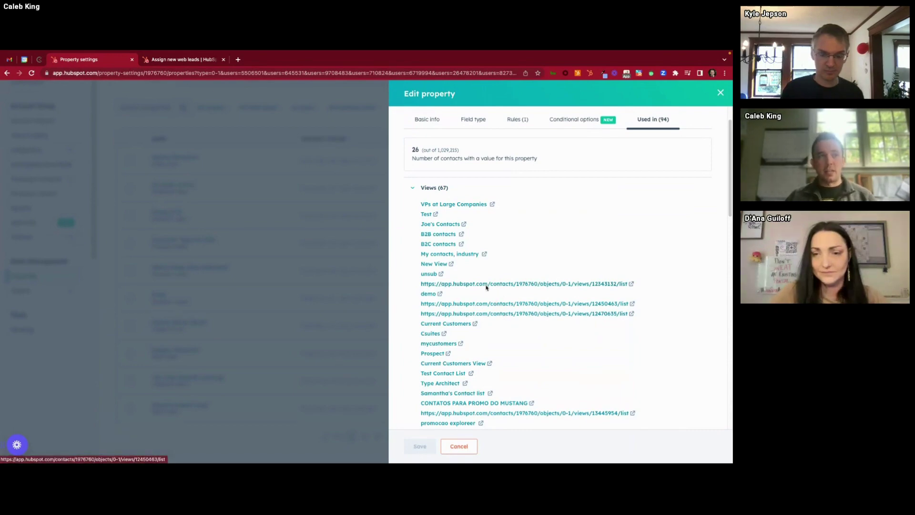
click(439, 191)
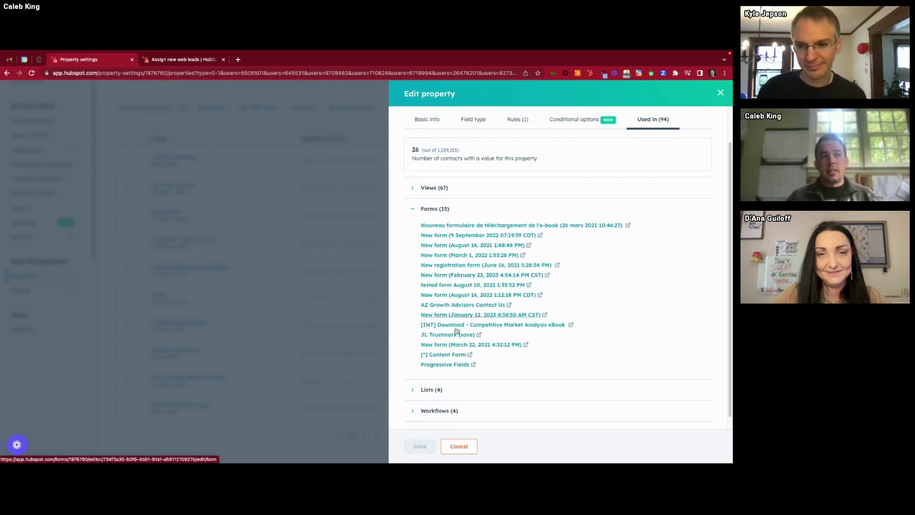
click(442, 306)
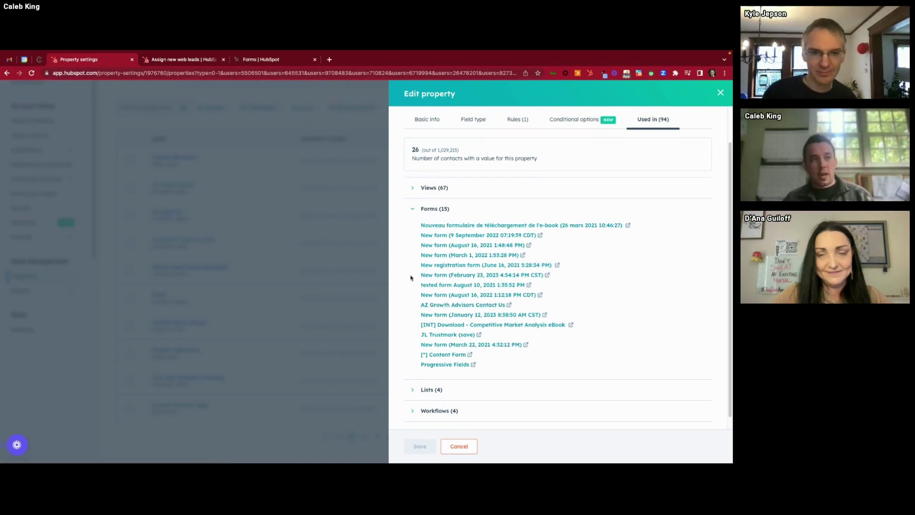
Examine the lists, workflows and reports that use the Annual Revenue? property
click(431, 389)
scroll(506, 315, down, 2)
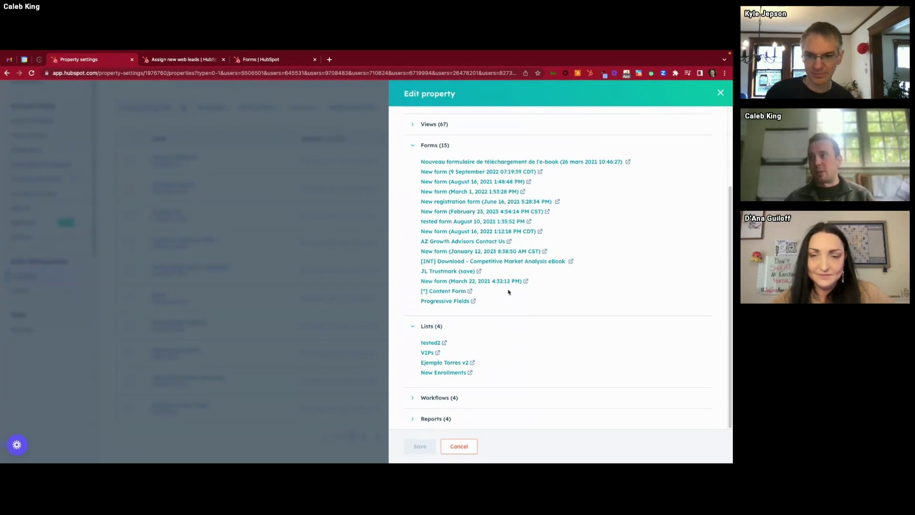
click(435, 399)
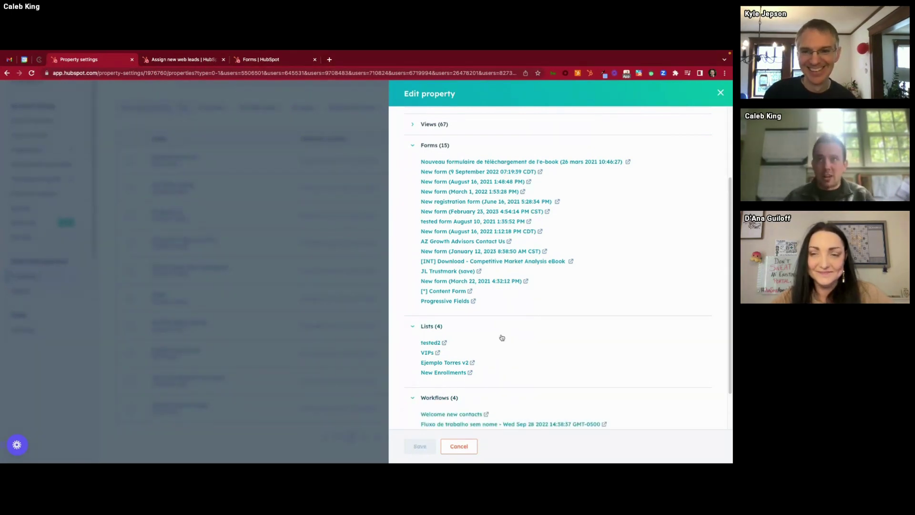
scroll(501, 337, down, 1)
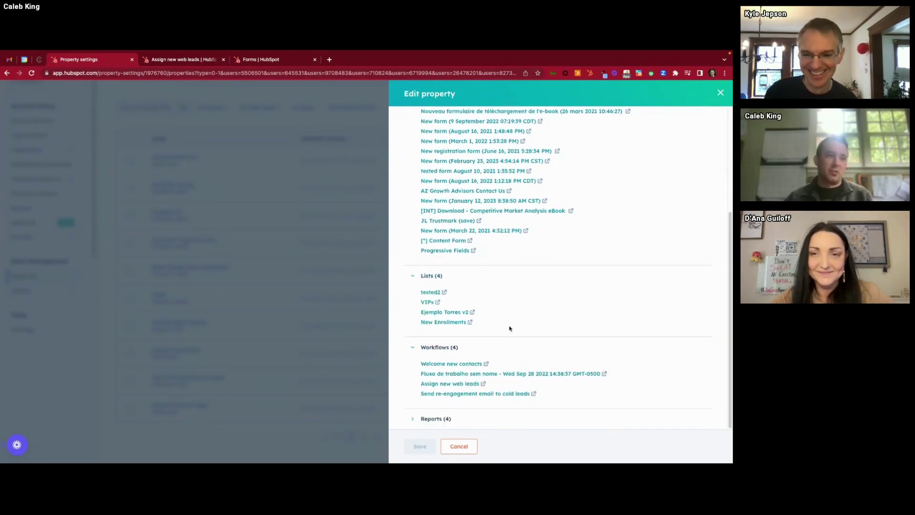
click(452, 418)
scroll(480, 373, down, 1)
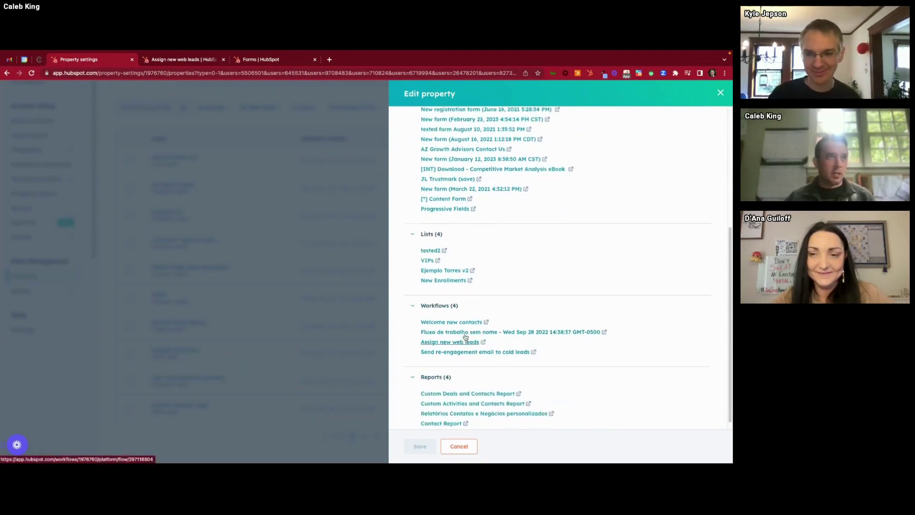
Highlight the number of contacts that have a value for the Annual Revenue? property
scroll(477, 310, up, 4)
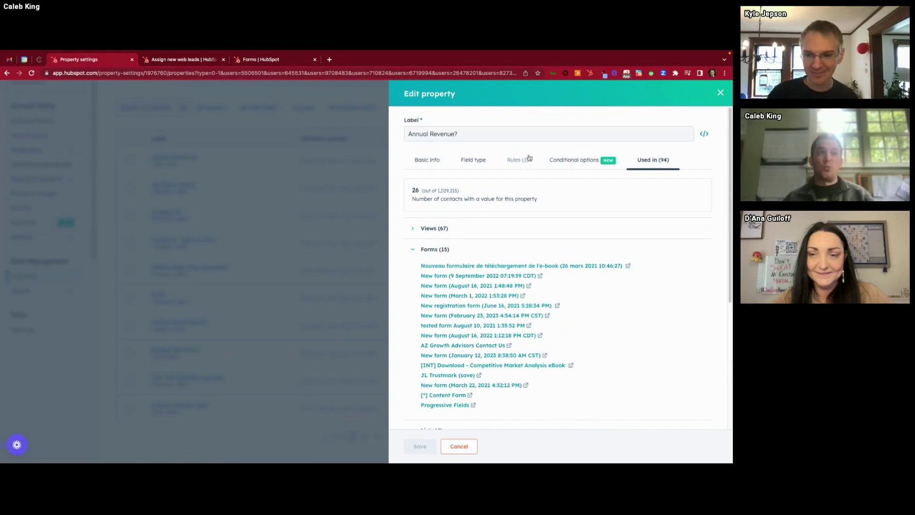
scroll(526, 181, down, 2)
scroll(429, 188, up, 2)
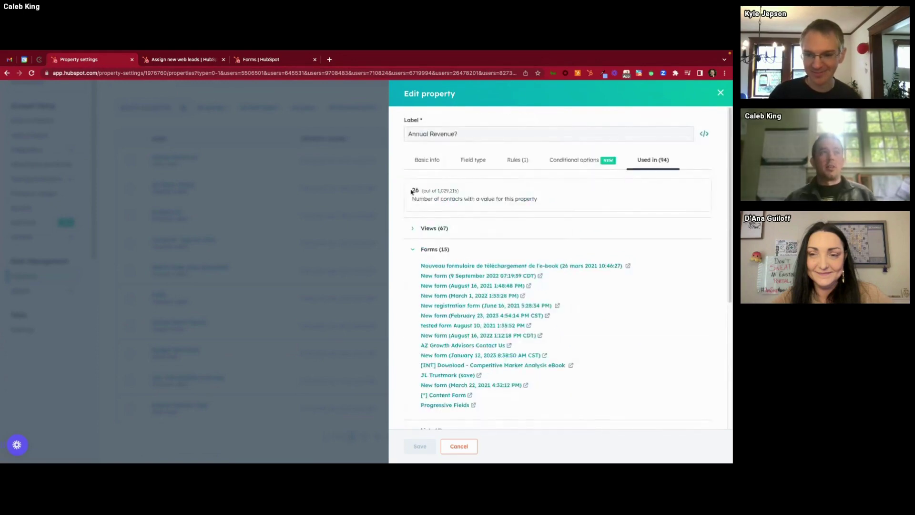
drag(412, 191, 490, 194)
Open the Custom Activities and Contacts Report and the Custom Deals and Contacts Report from the reports using Annual Revenue?
scroll(499, 210, down, 3)
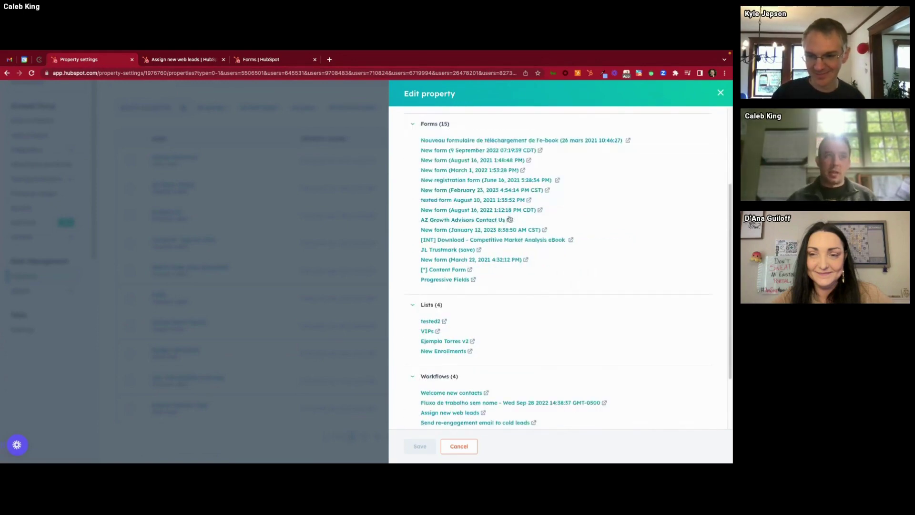
scroll(515, 233, down, 2)
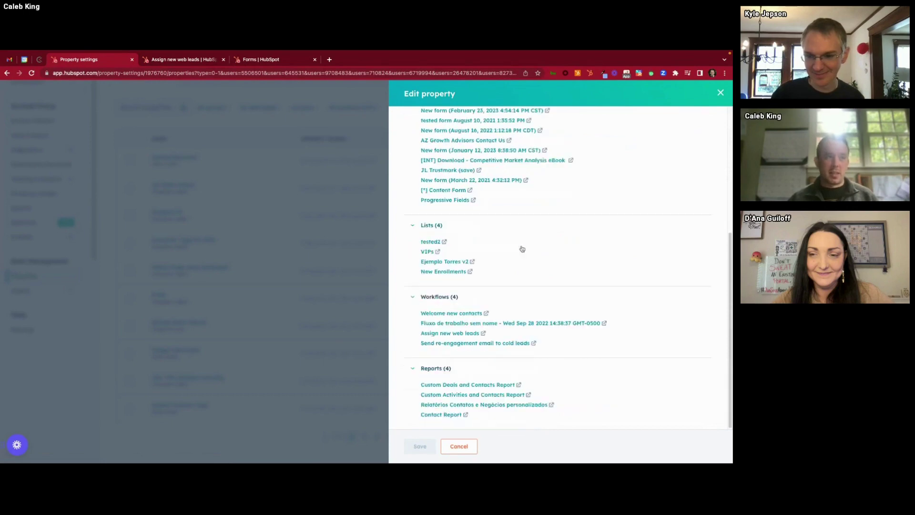
click(471, 391)
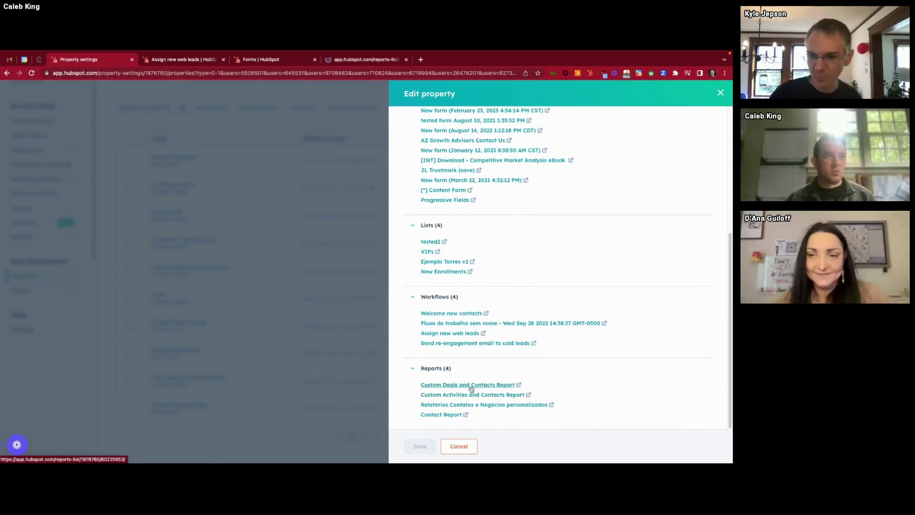
click(471, 385)
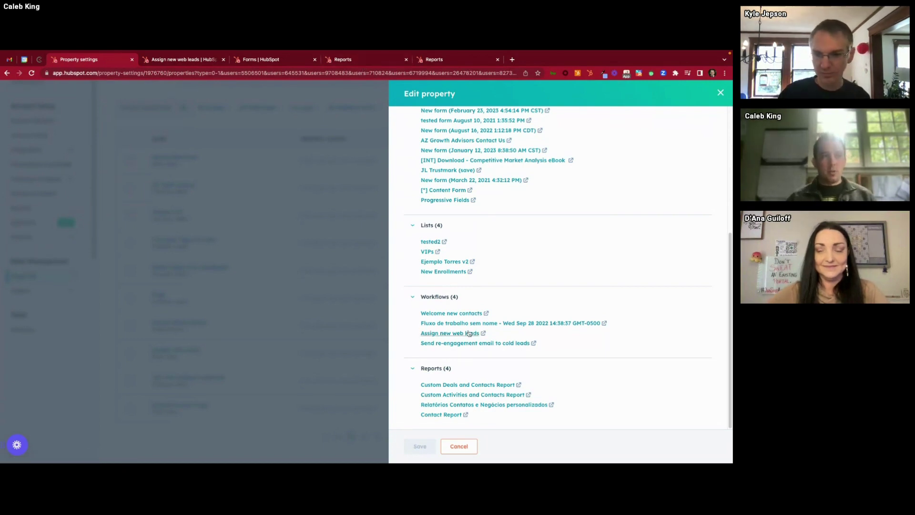
scroll(429, 286, up, 1)
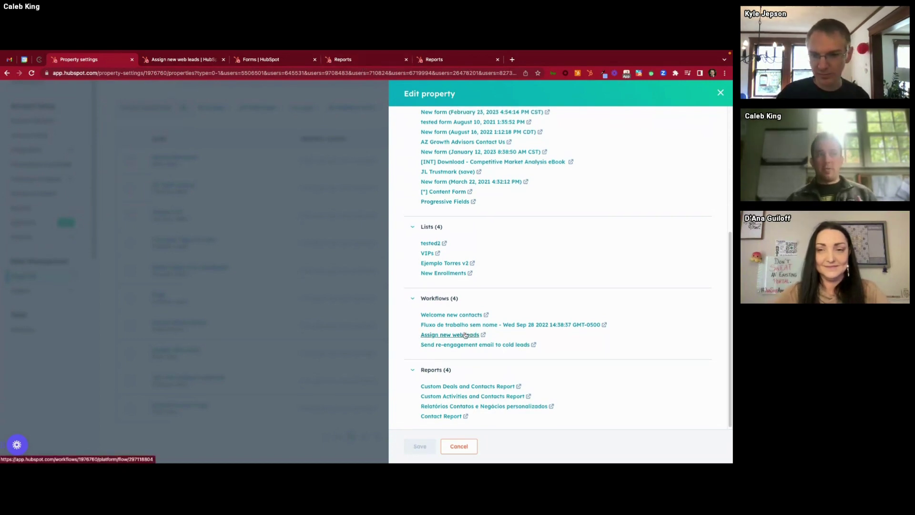
View the Custom Activities and Contacts Report and its filters, and return to the property settings to close the Annual Revenue? details
click(363, 61)
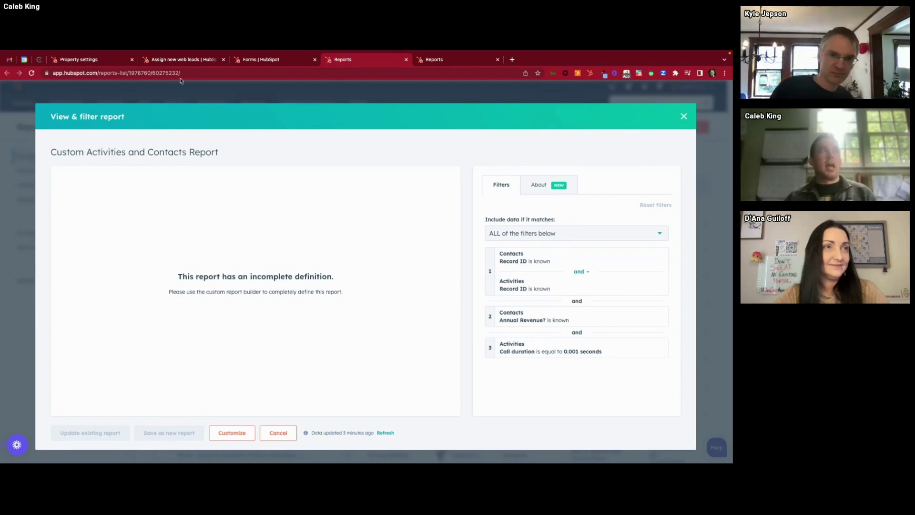
click(120, 63)
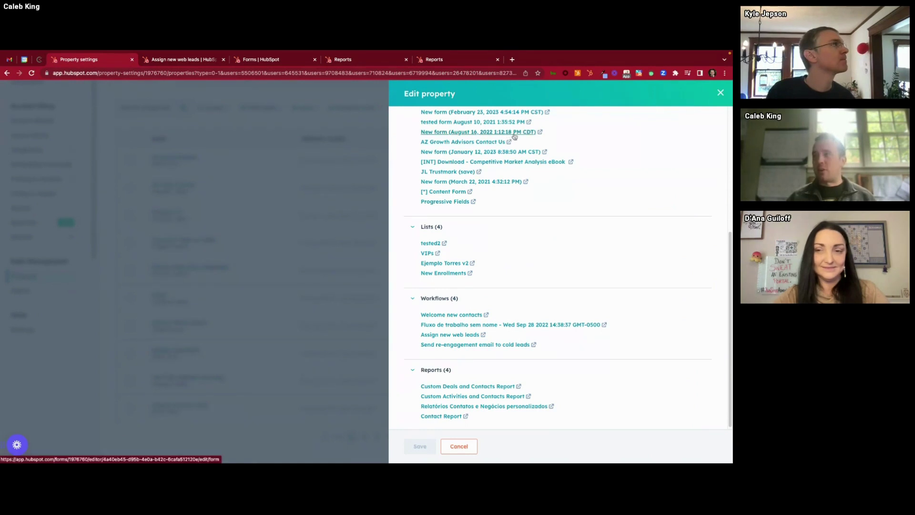
click(721, 92)
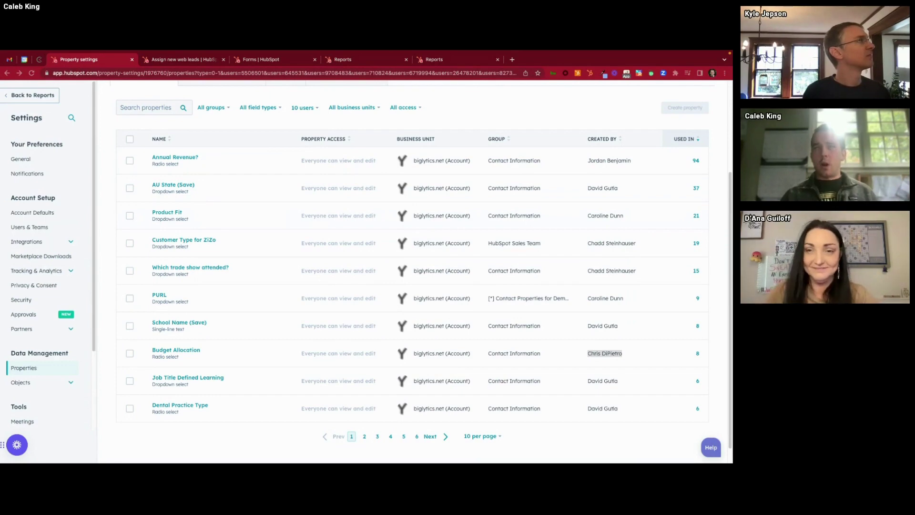
Switch the property list to Deal properties and sort it by usage with the most used first
scroll(293, 205, up, 3)
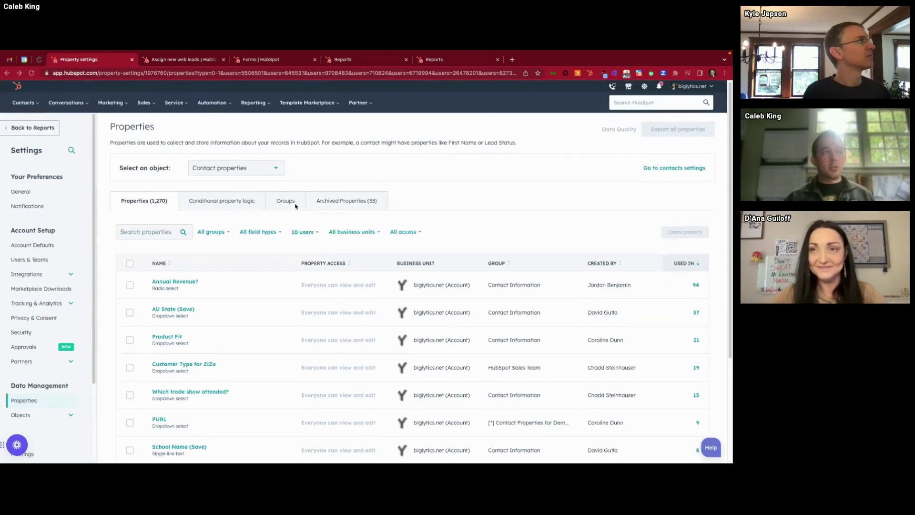
click(239, 173)
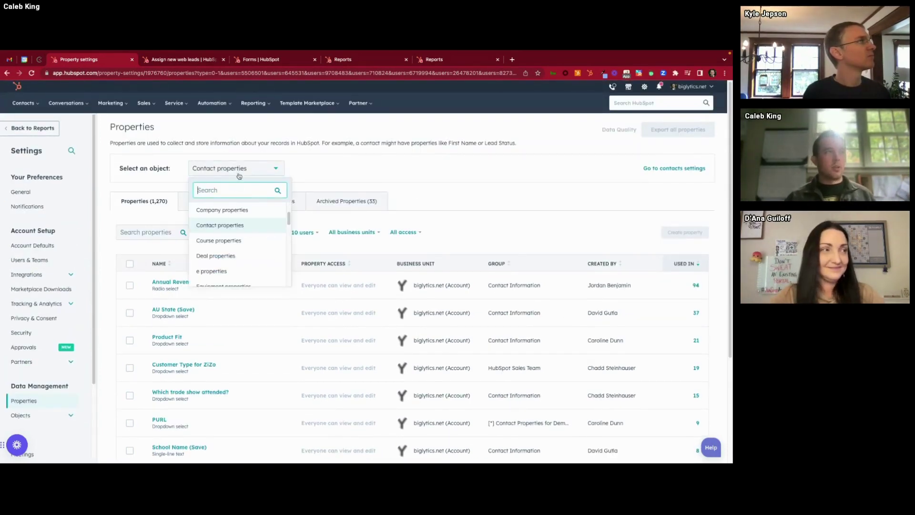
click(232, 257)
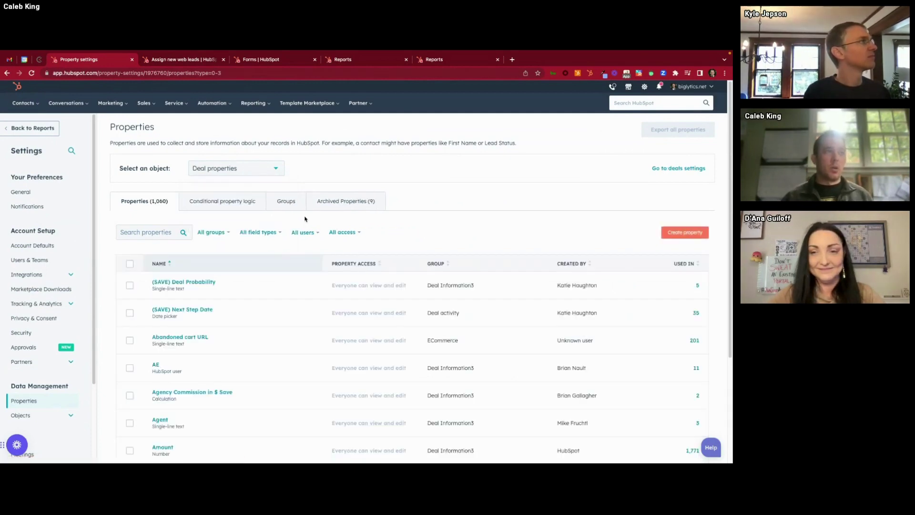
click(691, 262)
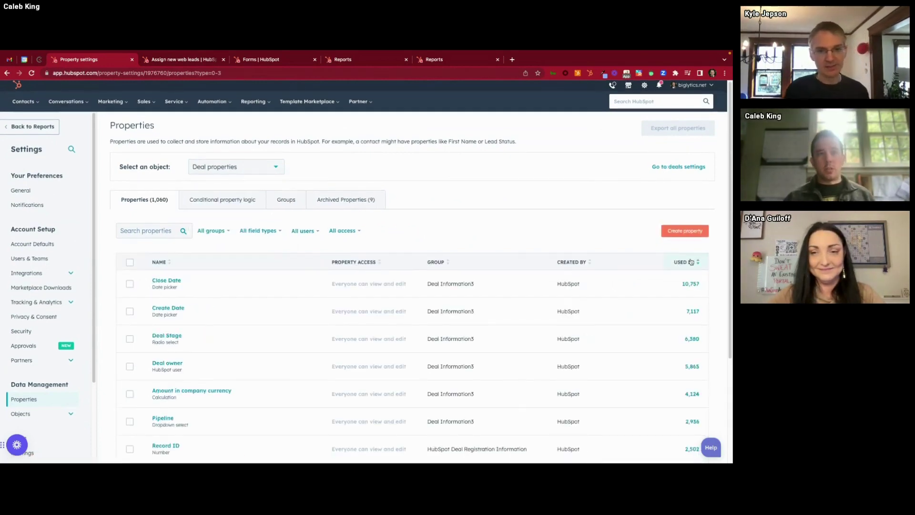
Check the usage of the Close Date deal property, highlight how many deals have a value, and close its details
click(167, 280)
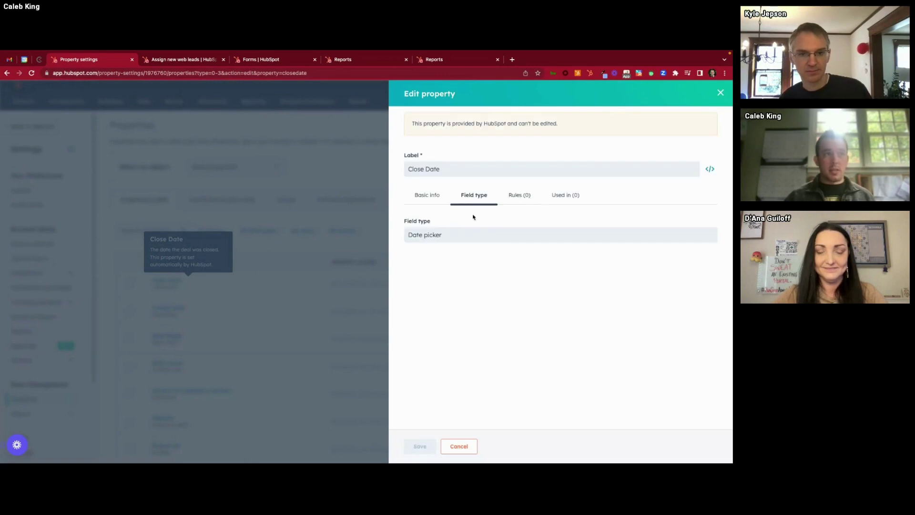
click(575, 195)
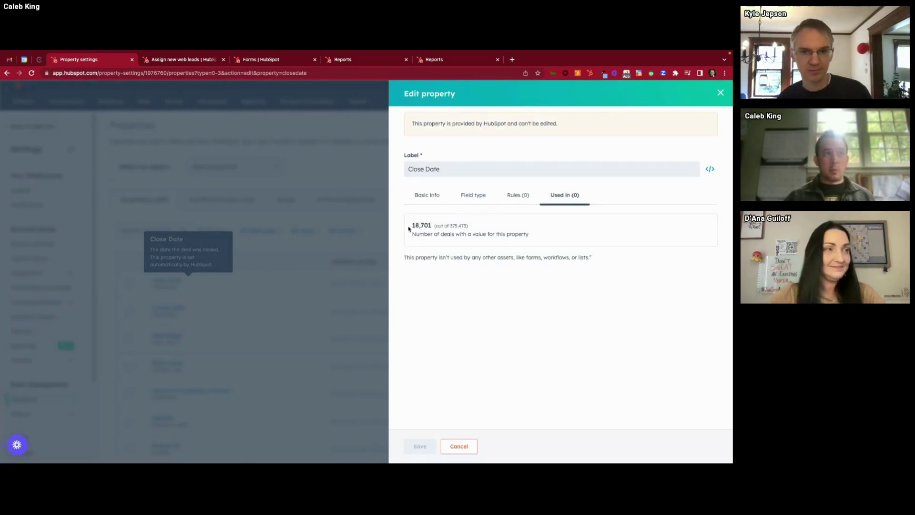
drag(409, 229, 474, 227)
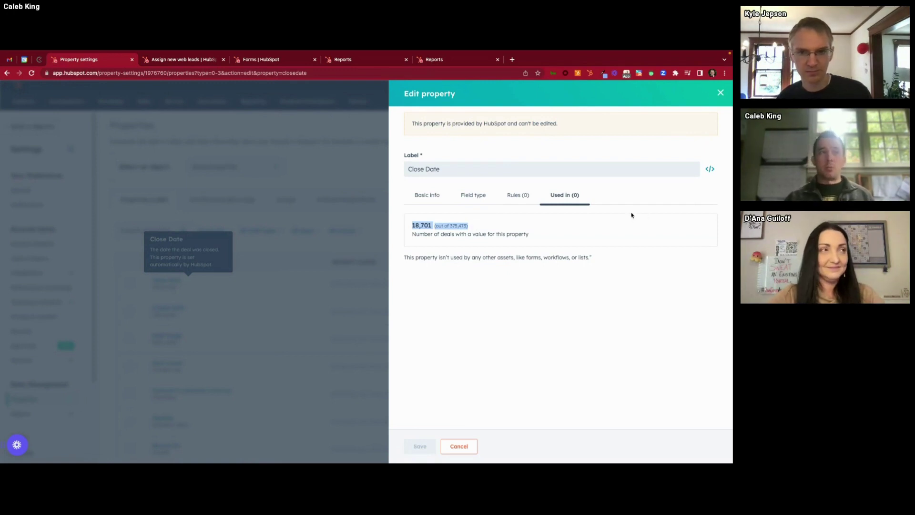
click(721, 92)
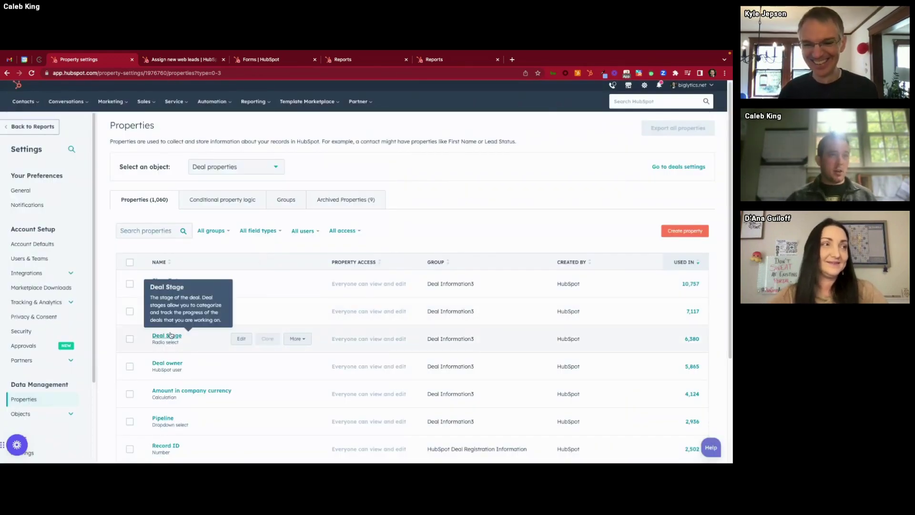
Check the usage of the Deal owner property, highlight how many deals have a value, and close its details
scroll(171, 336, down, 1)
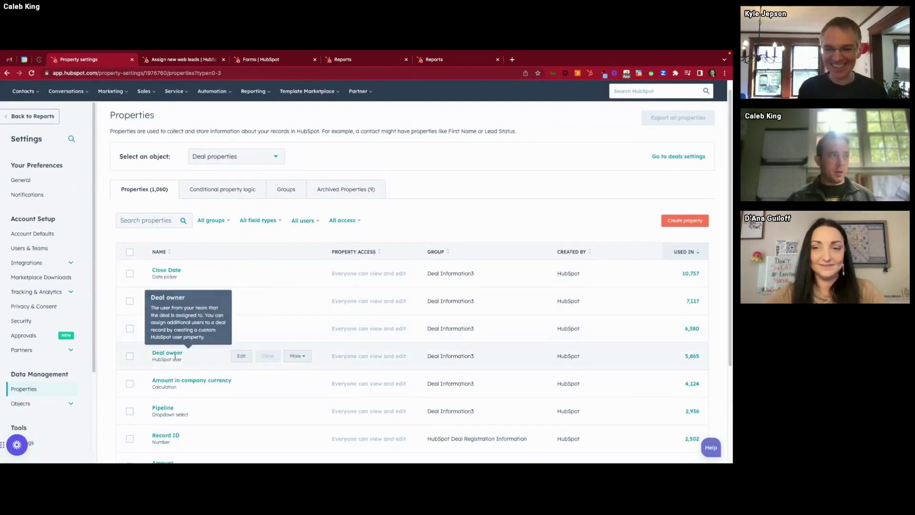
click(168, 353)
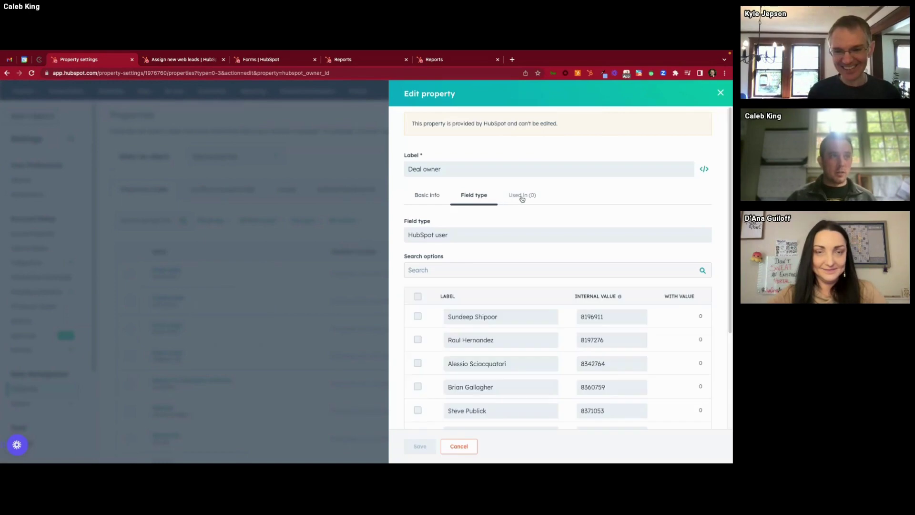
click(522, 197)
drag(413, 224, 475, 231)
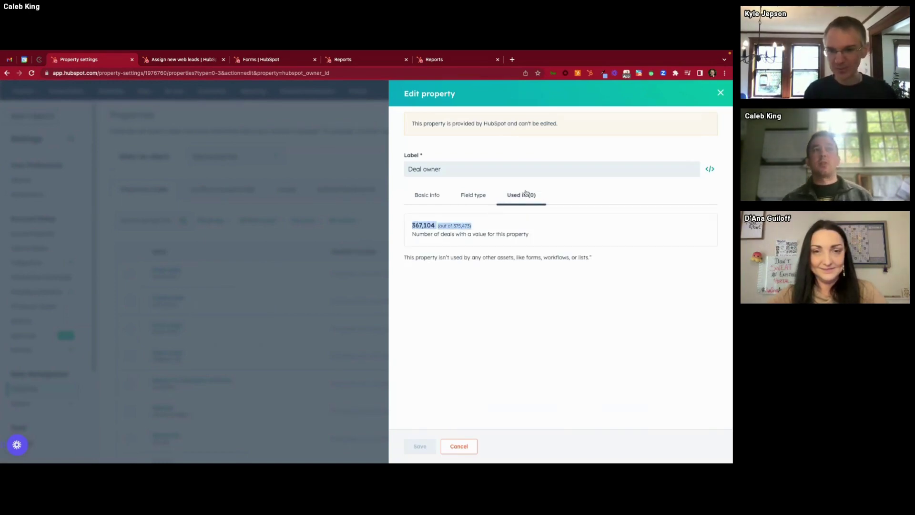
click(721, 92)
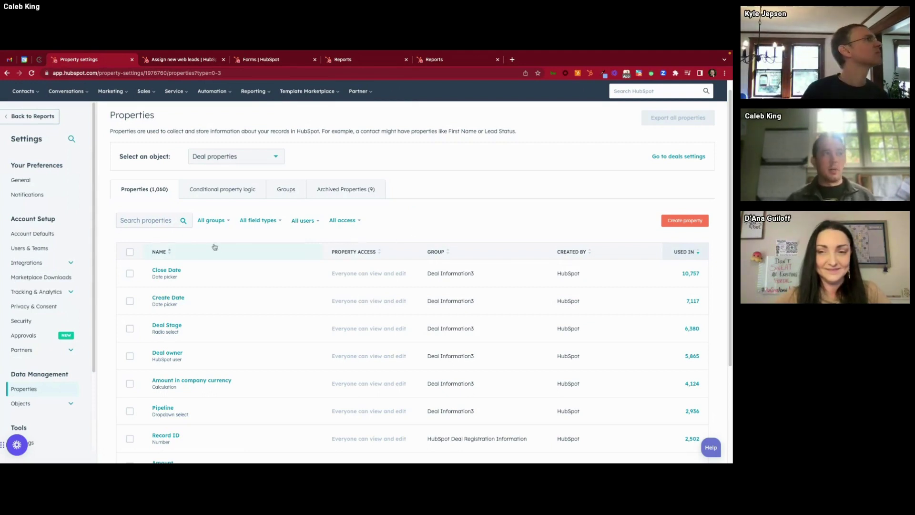
mouse_move(184, 273)
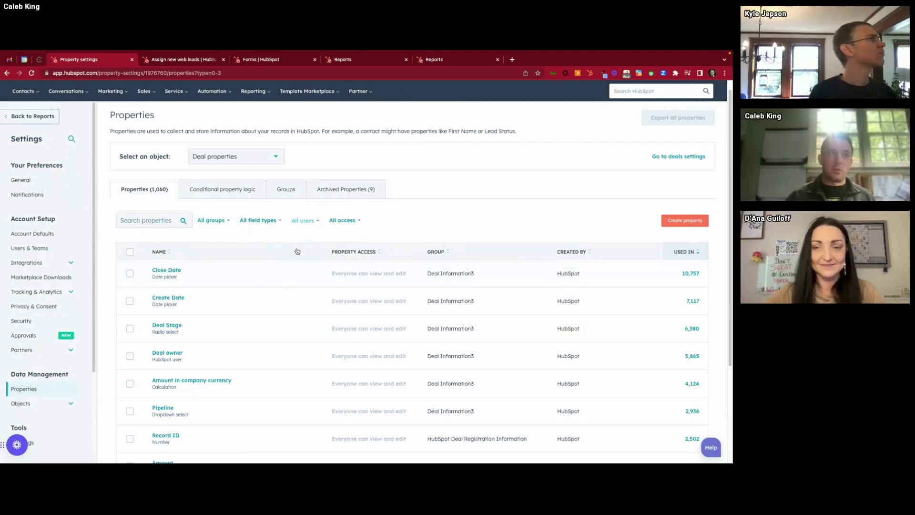
Filter the deal properties to those created by the first five individual users listed after HubSpot, and look over the filtered list
click(304, 220)
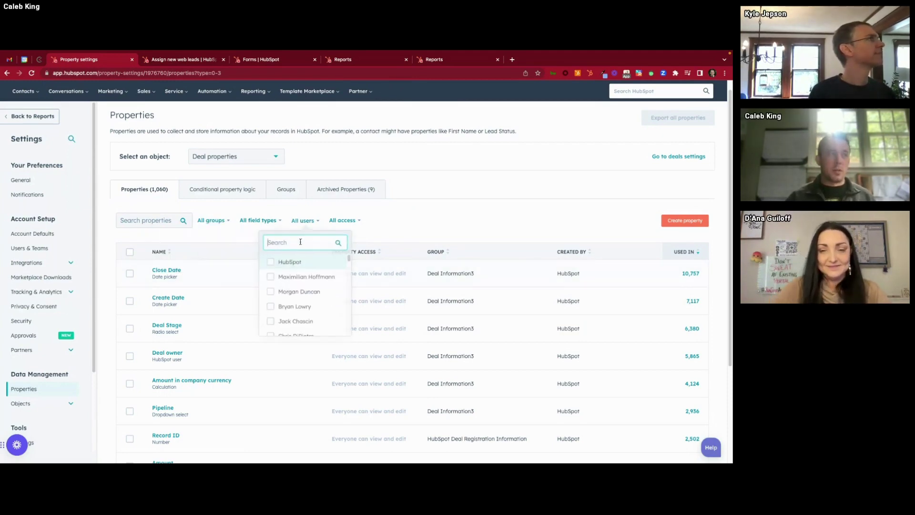
click(277, 279)
click(270, 293)
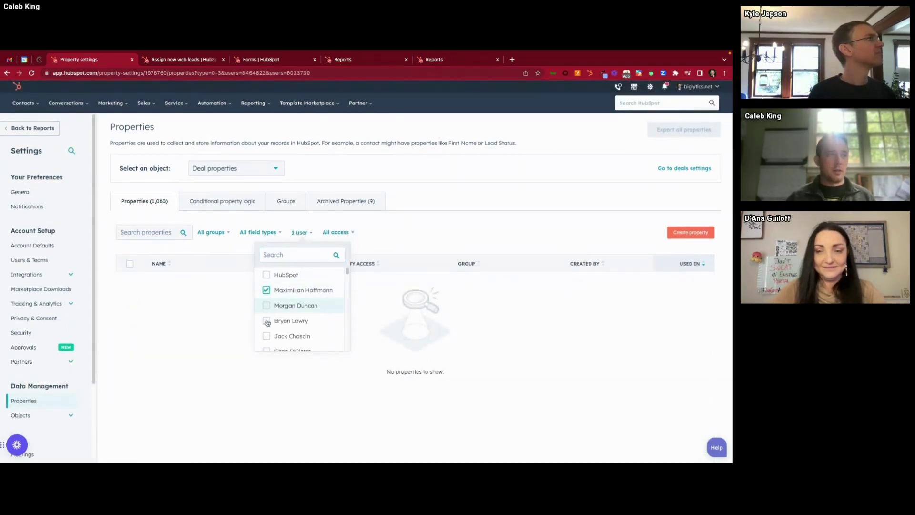
click(271, 326)
click(269, 338)
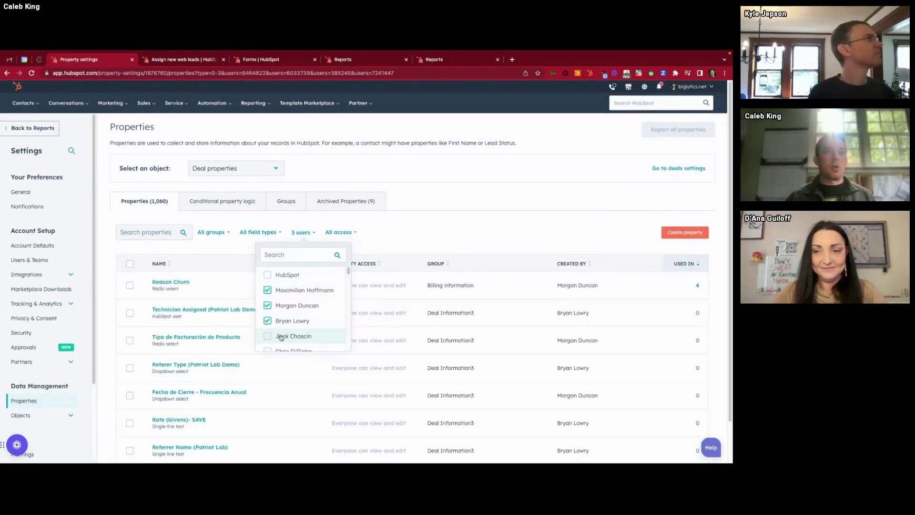
click(269, 350)
click(472, 219)
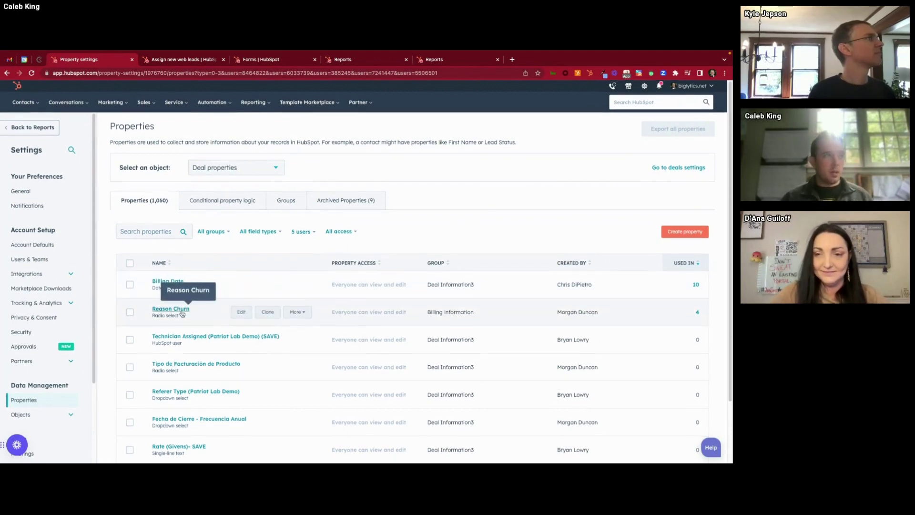
scroll(181, 312, down, 1)
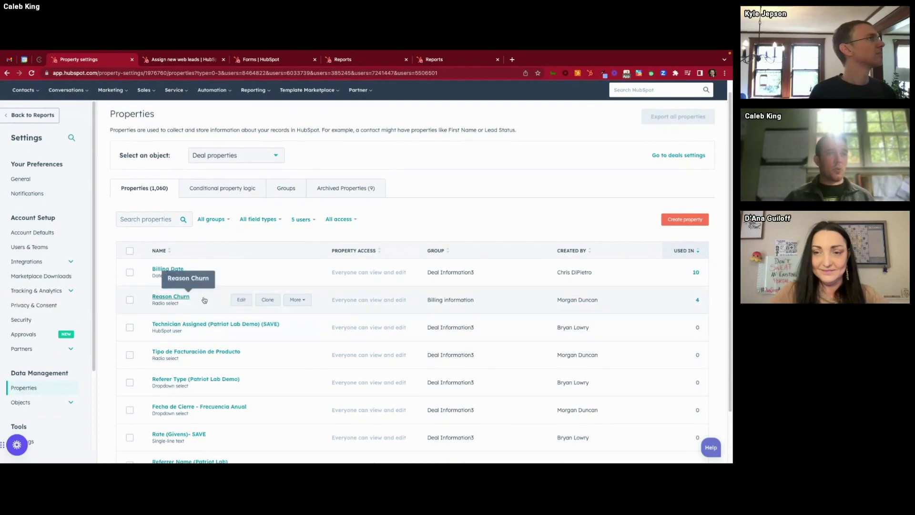
scroll(272, 237, down, 1)
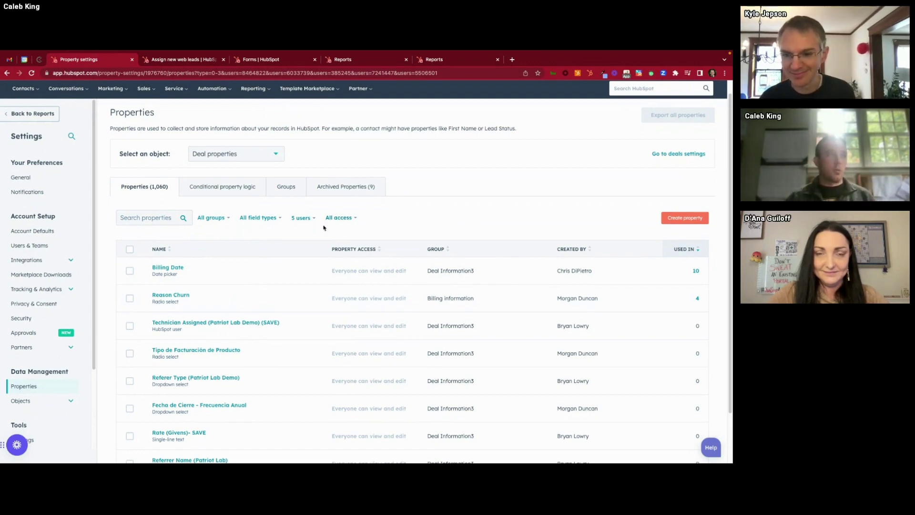
Check the usage of the Billing Date deal property, list its reports, highlight how many deals have a value, and close its details
click(695, 271)
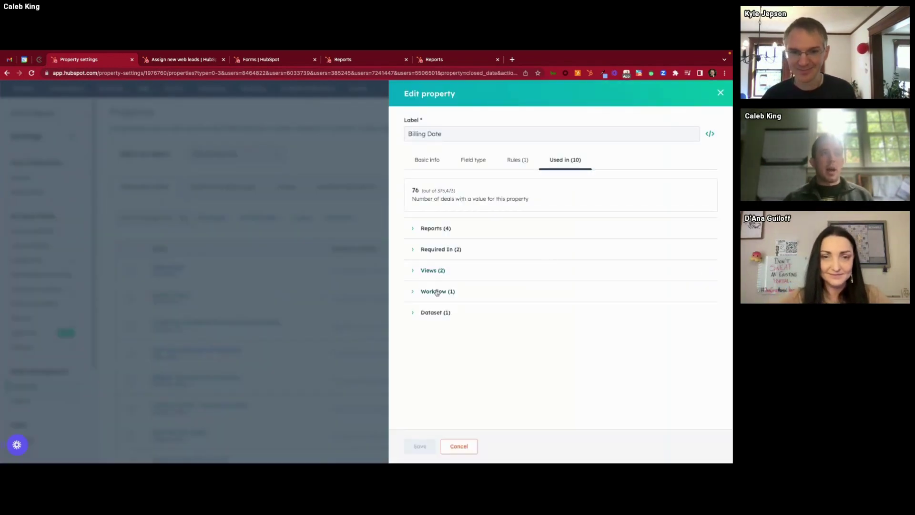
click(439, 231)
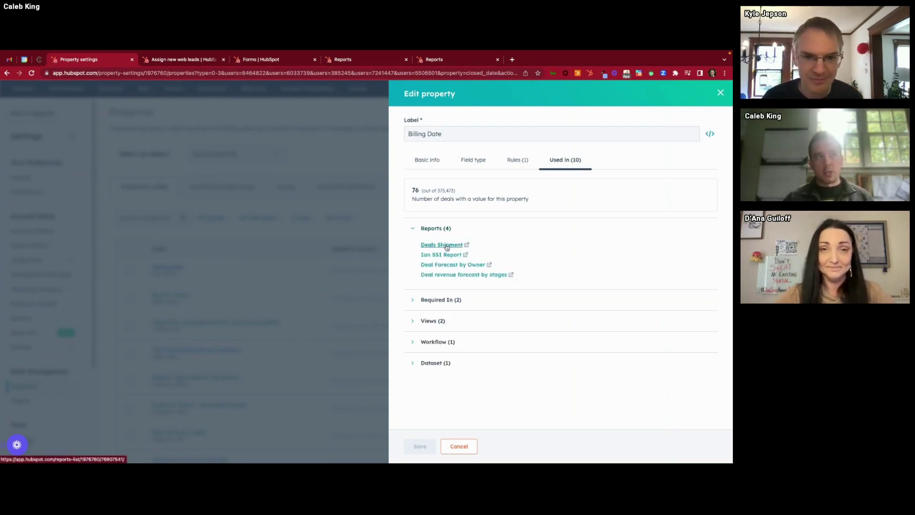
drag(408, 188, 474, 191)
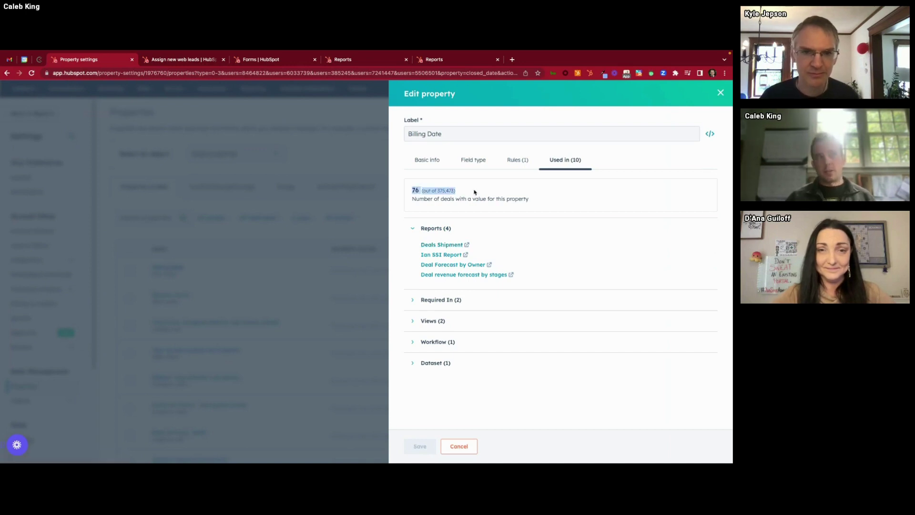
right_click(445, 246)
click(508, 224)
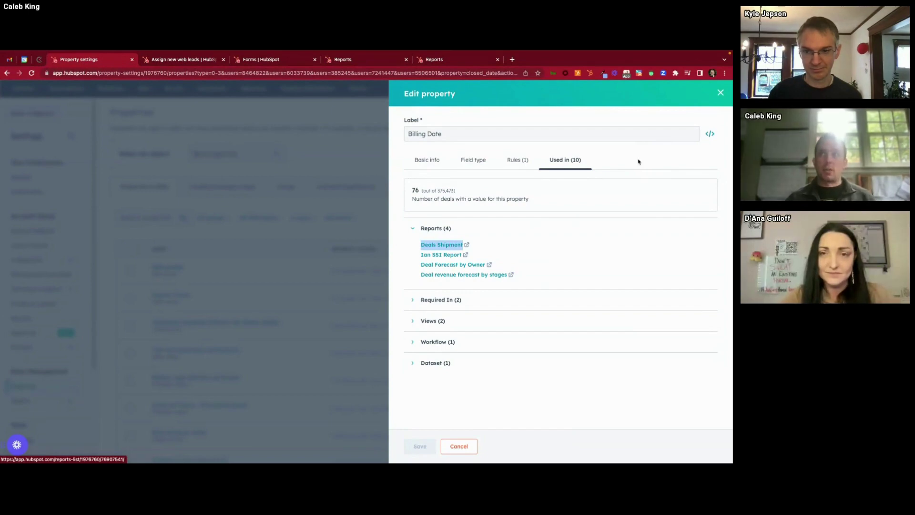
click(721, 92)
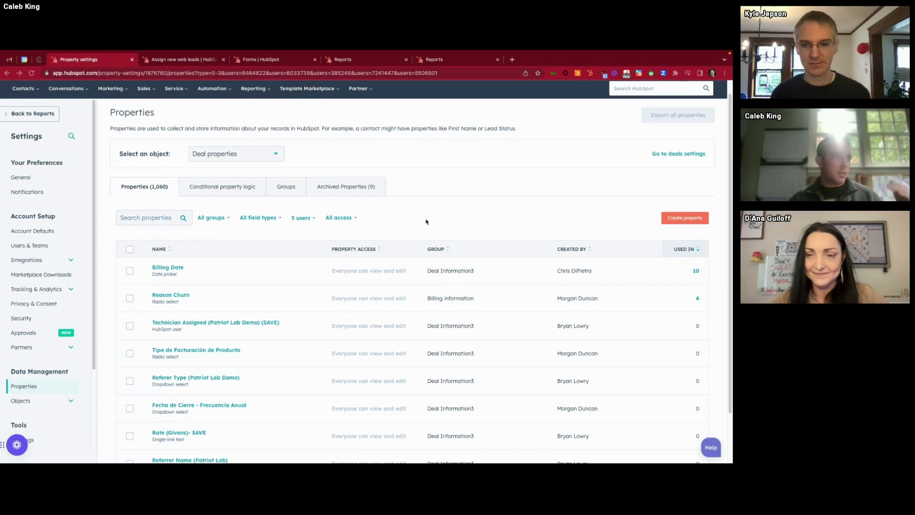
Look over the filtered deal properties, and switch the property list to Contact properties
scroll(324, 238, down, 1)
scroll(290, 250, down, 1)
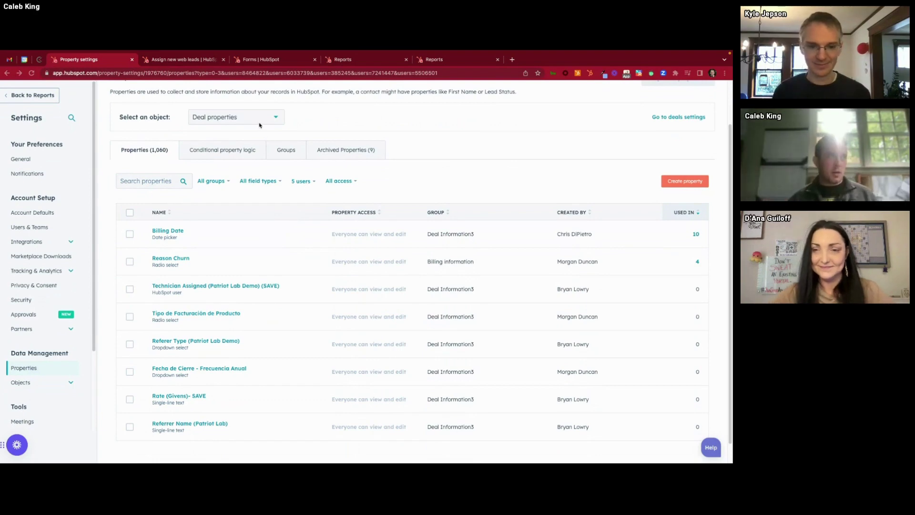
click(276, 117)
scroll(234, 166, up, 3)
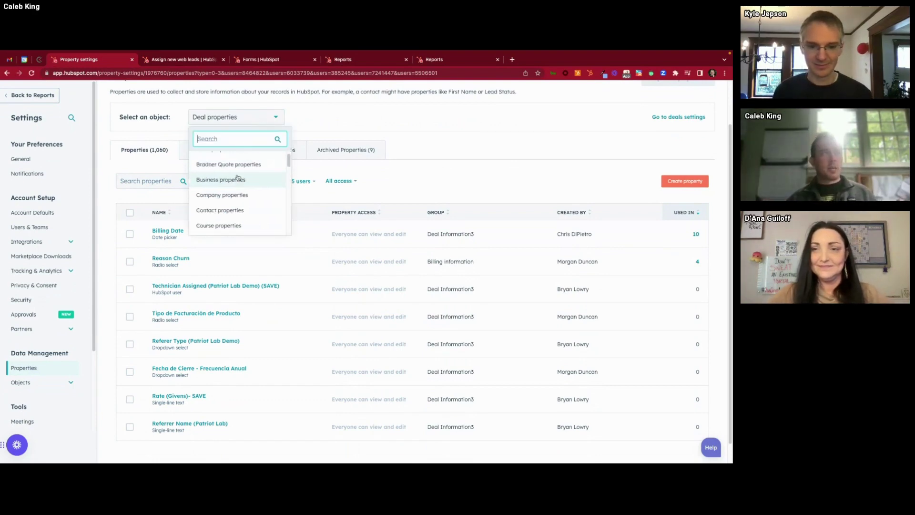
key(Return)
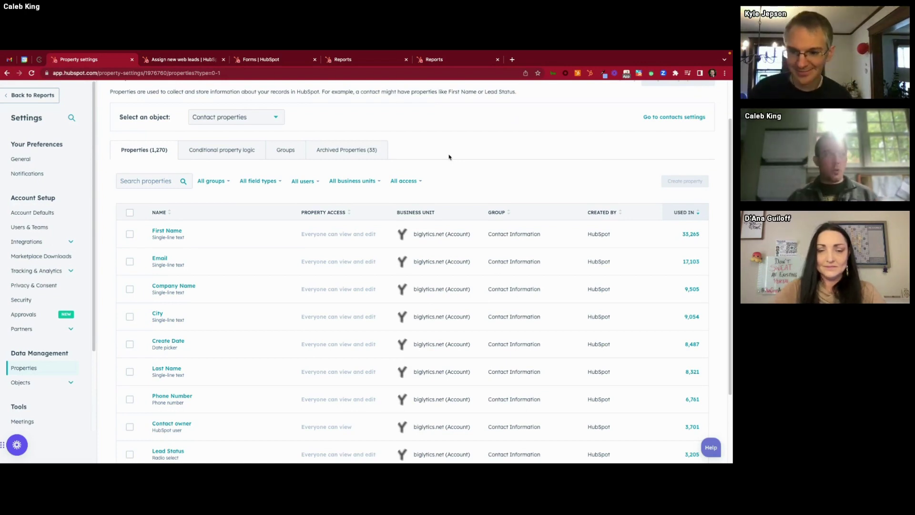
Search the contact properties for "score" and open the Hubspot Score property
click(143, 182)
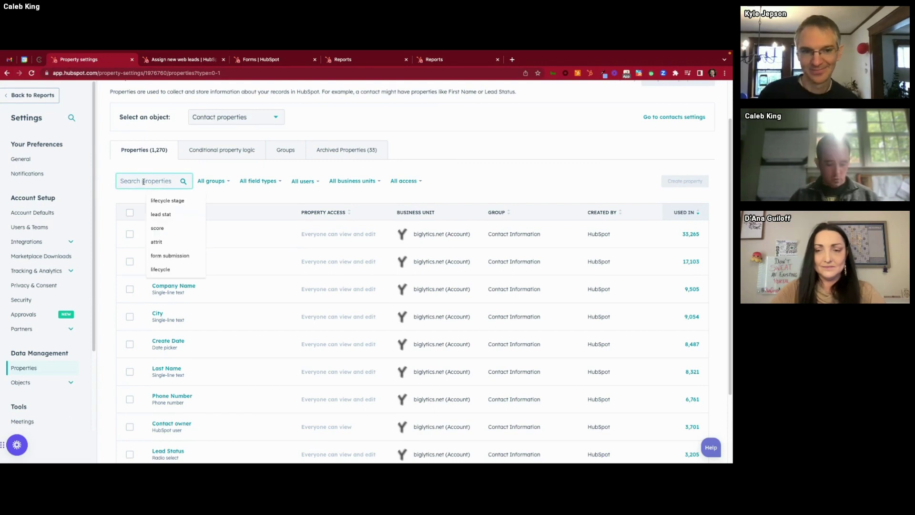
text(score)
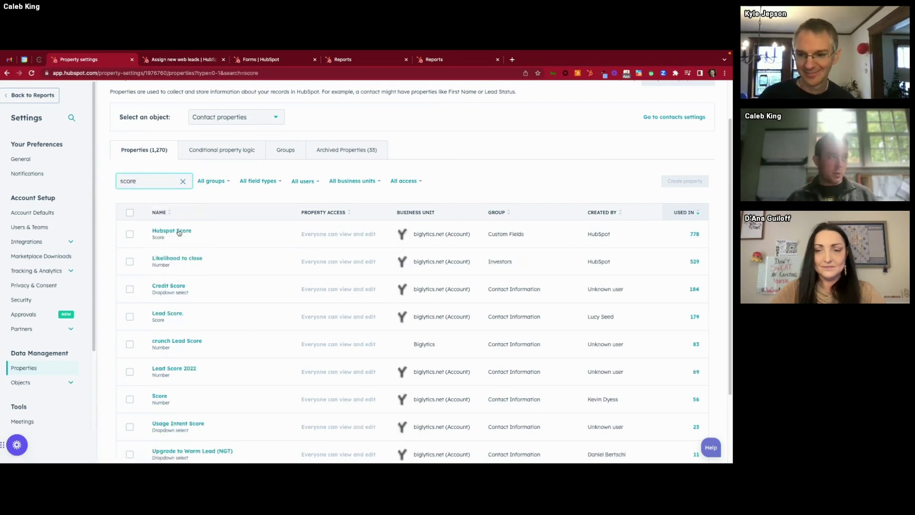
click(179, 232)
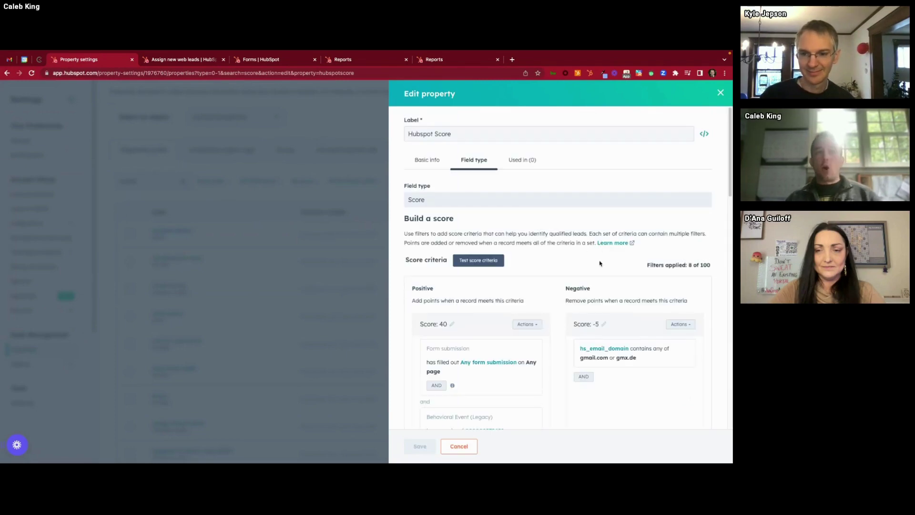
Examine the positive and negative score criteria of the Hubspot Score property, and close its details
scroll(599, 264, down, 5)
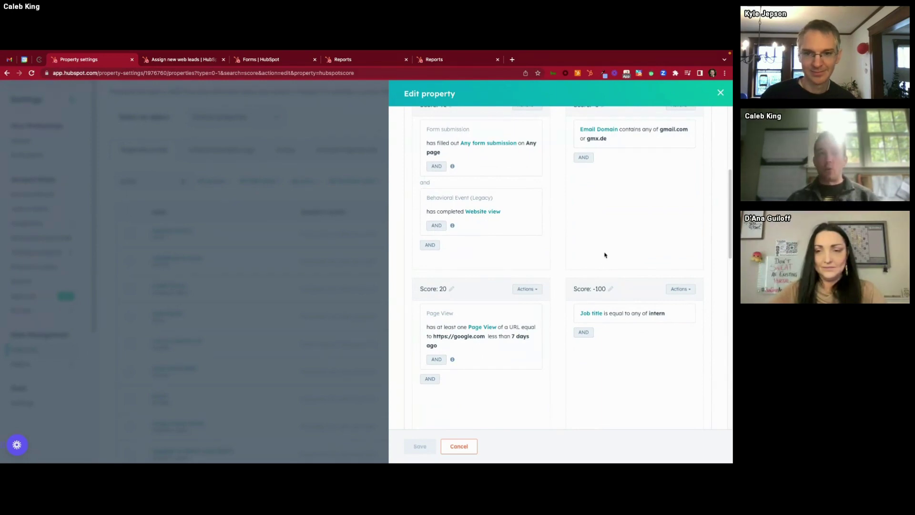
scroll(605, 255, down, 1)
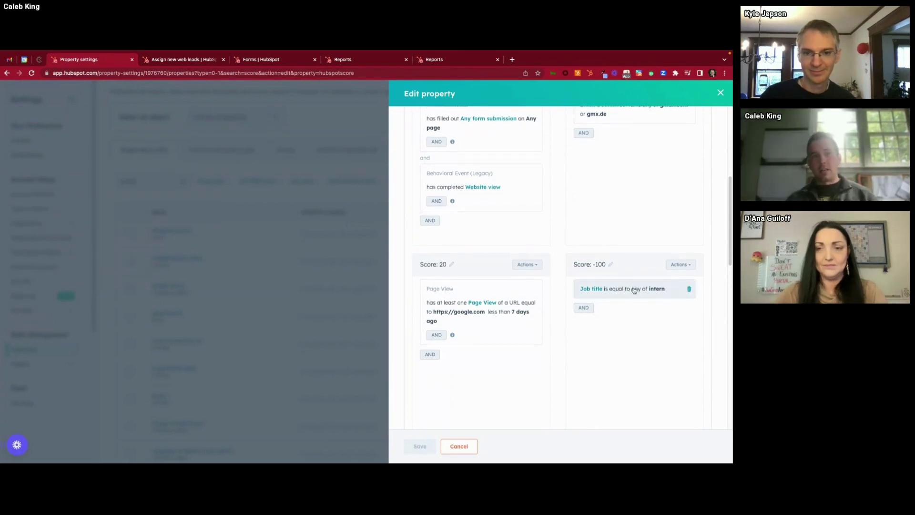
scroll(620, 286, down, 1)
scroll(620, 284, up, 3)
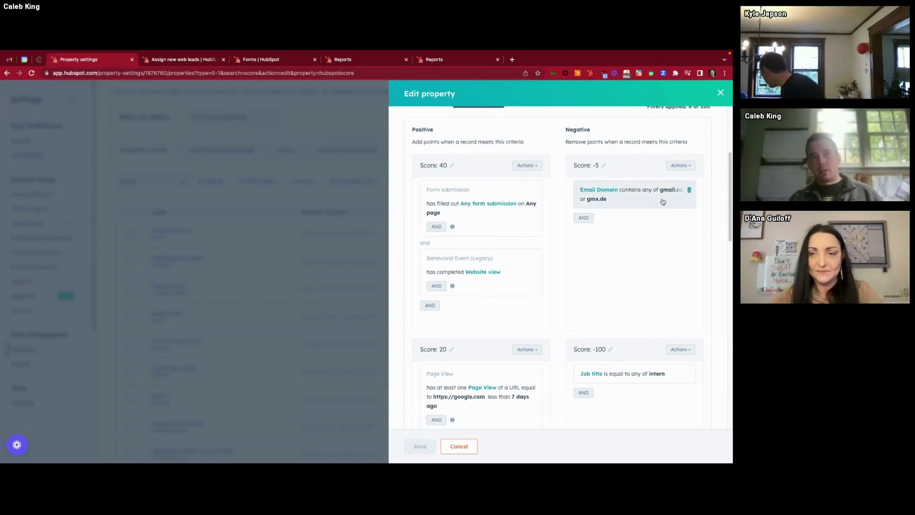
scroll(669, 198, down, 10)
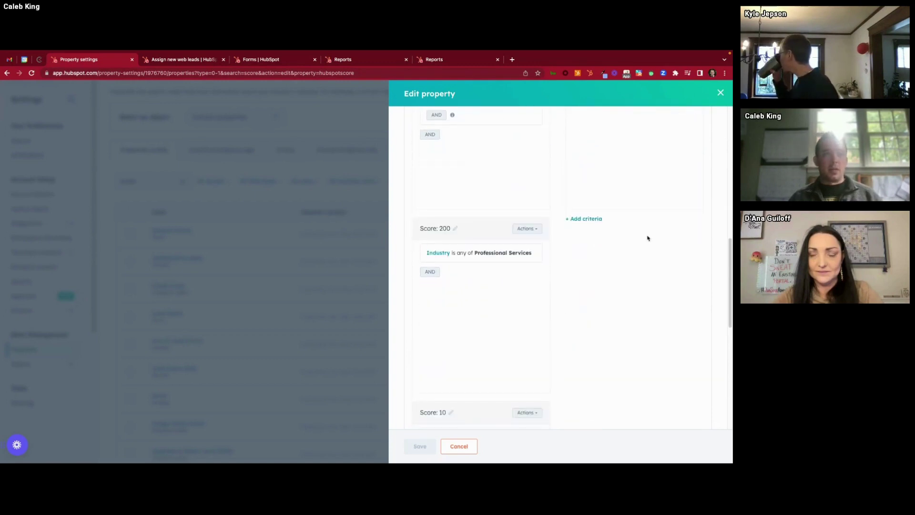
scroll(648, 239, up, 5)
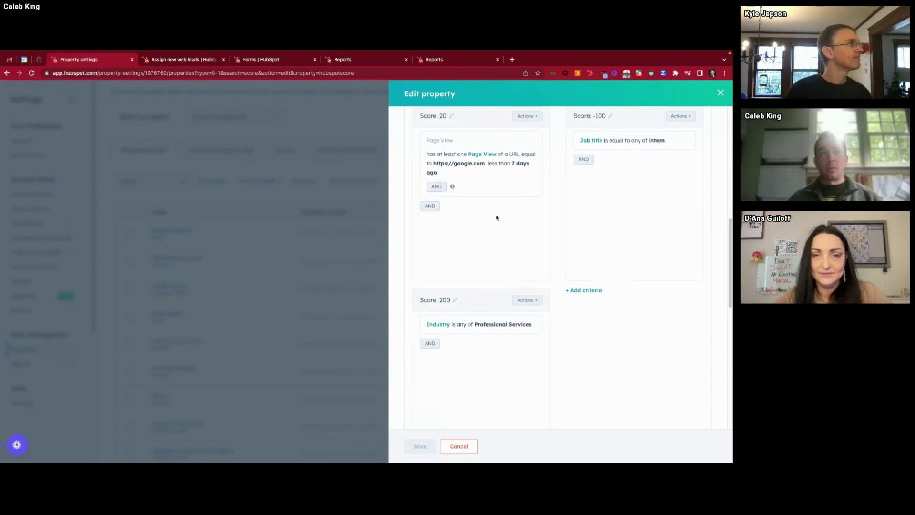
scroll(497, 215, up, 1)
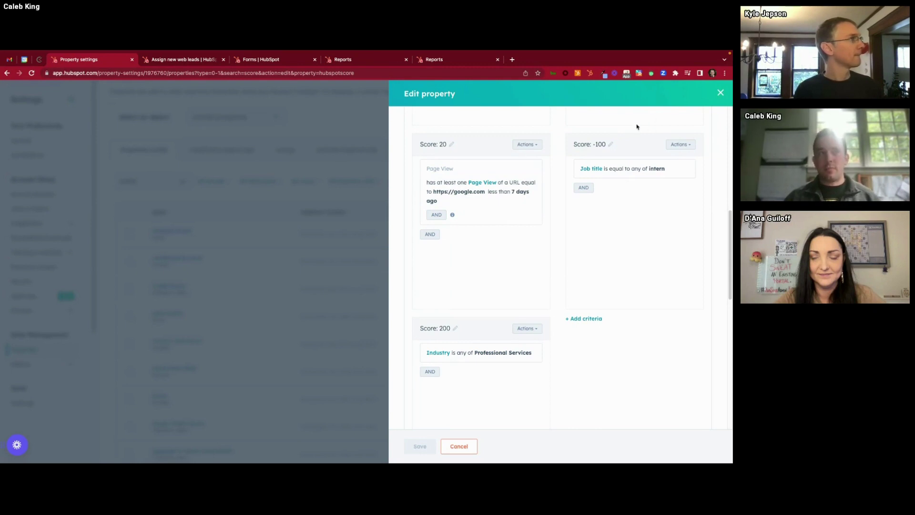
scroll(558, 199, up, 1)
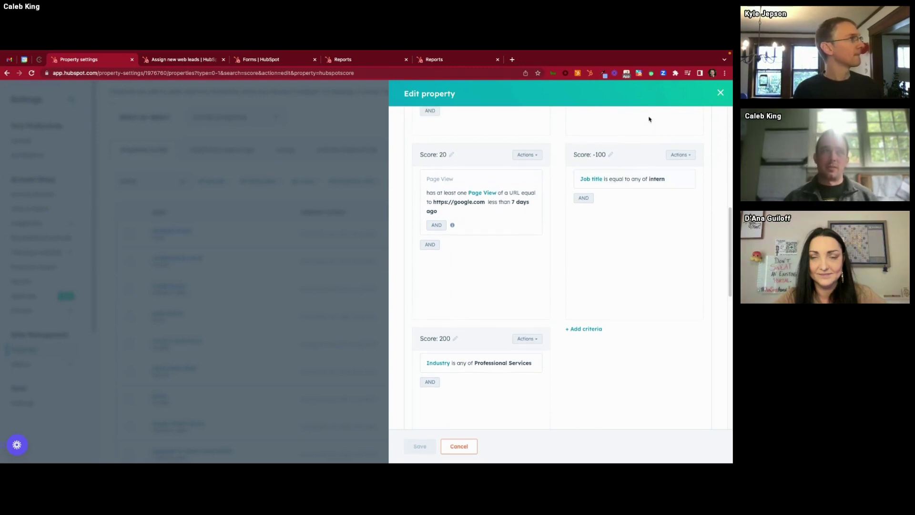
click(719, 94)
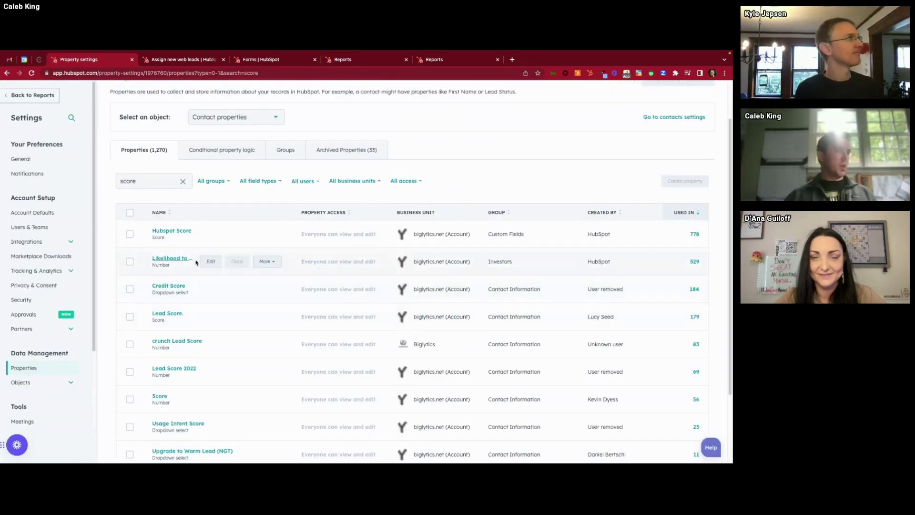
Clear the property search and open the Custom Objects settings under Data Management
mouse_move(342, 240)
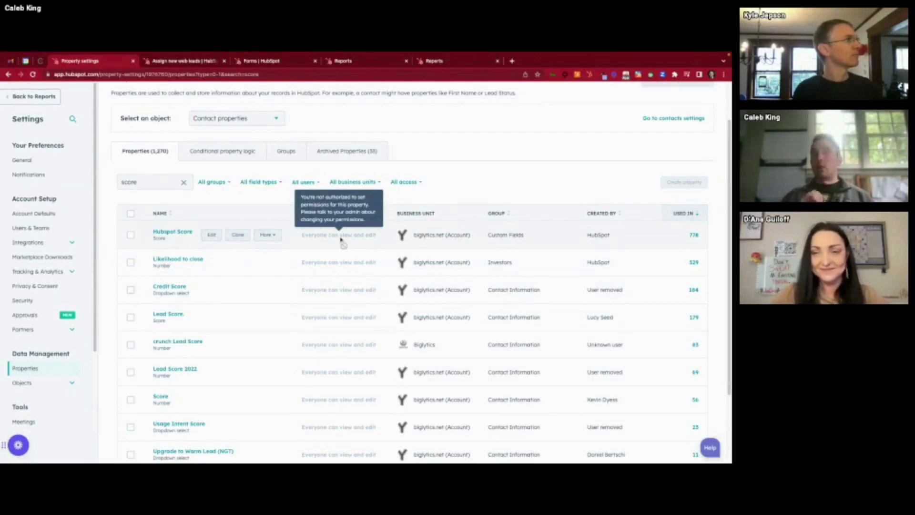
click(186, 183)
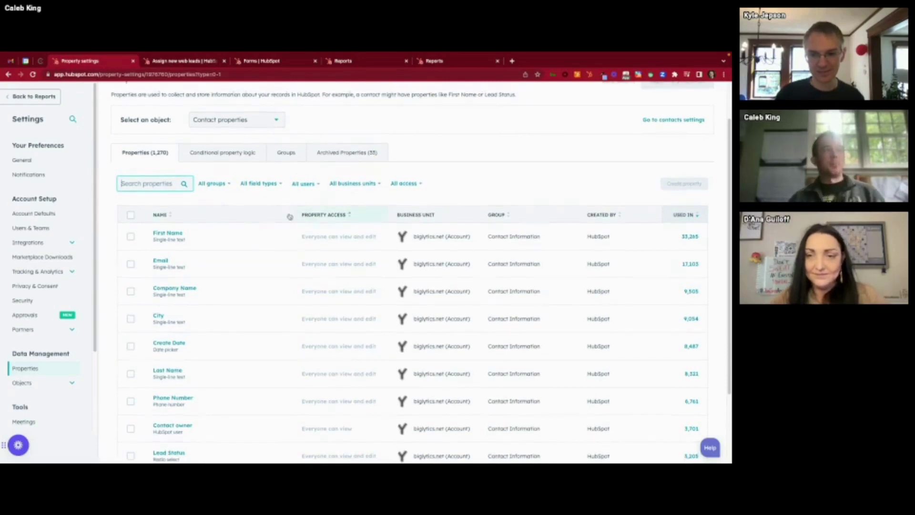
mouse_move(212, 238)
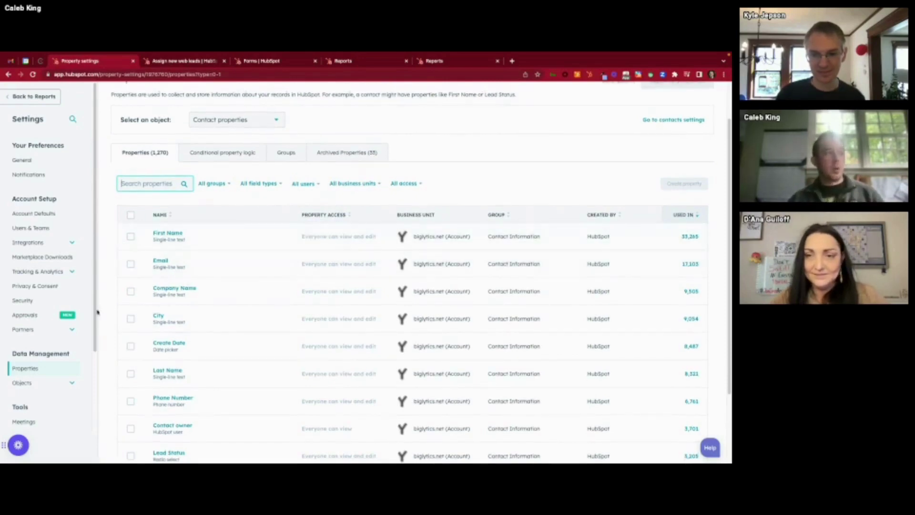
click(72, 384)
scroll(58, 295, down, 4)
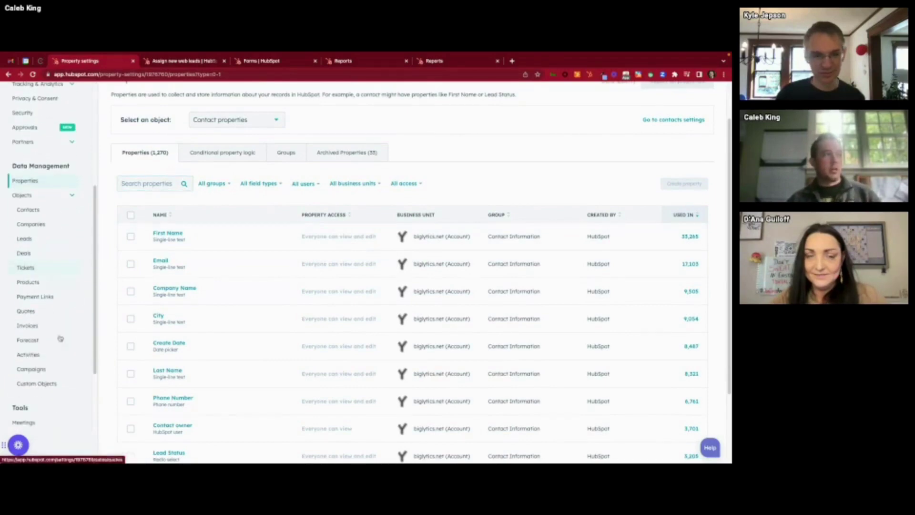
click(60, 382)
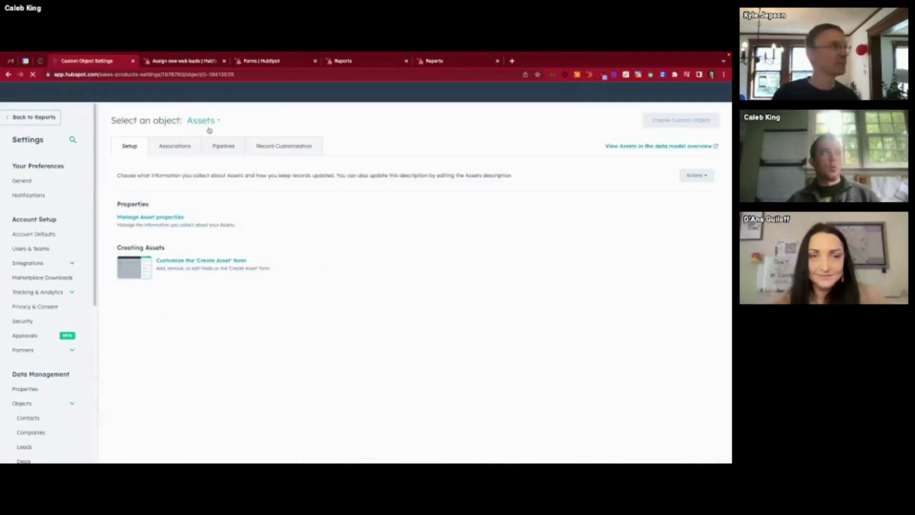
Examine the list of custom objects available in the account, and check the Contacts navigation options for custom objects
click(213, 133)
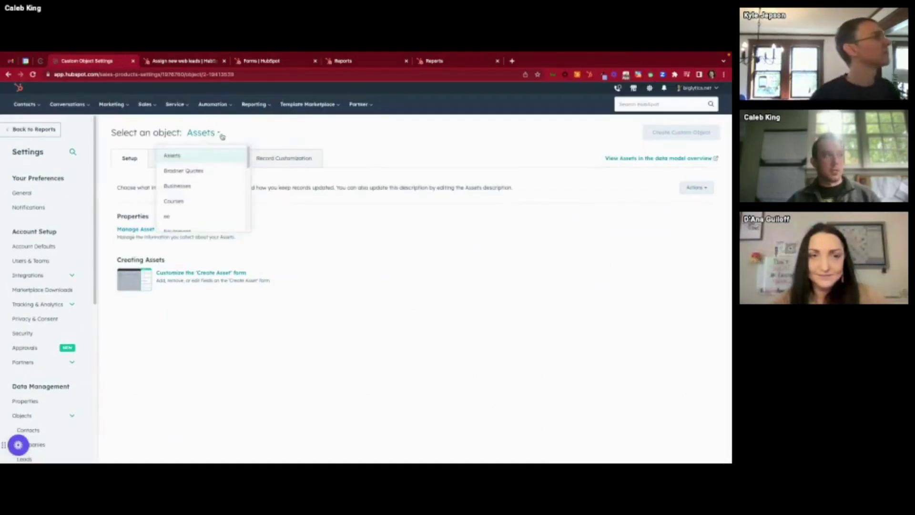
scroll(207, 174, down, 2)
scroll(208, 176, down, 5)
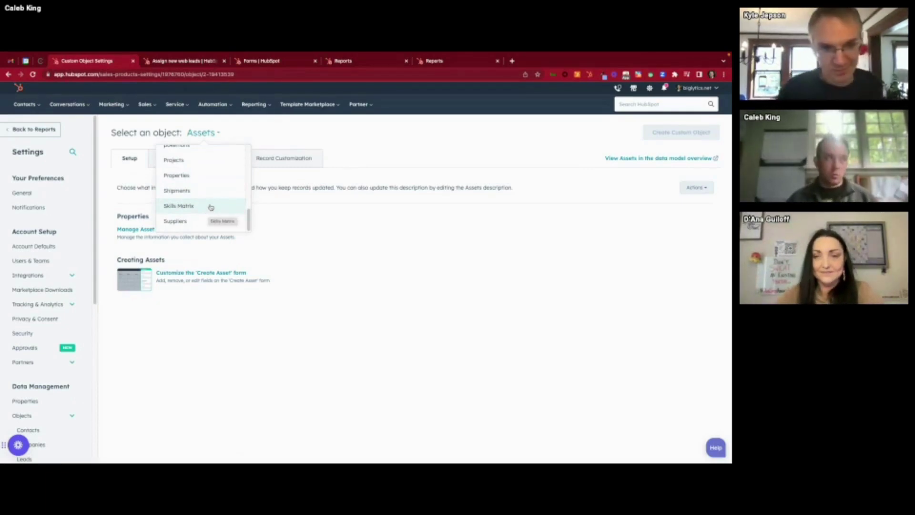
scroll(208, 200, up, 1)
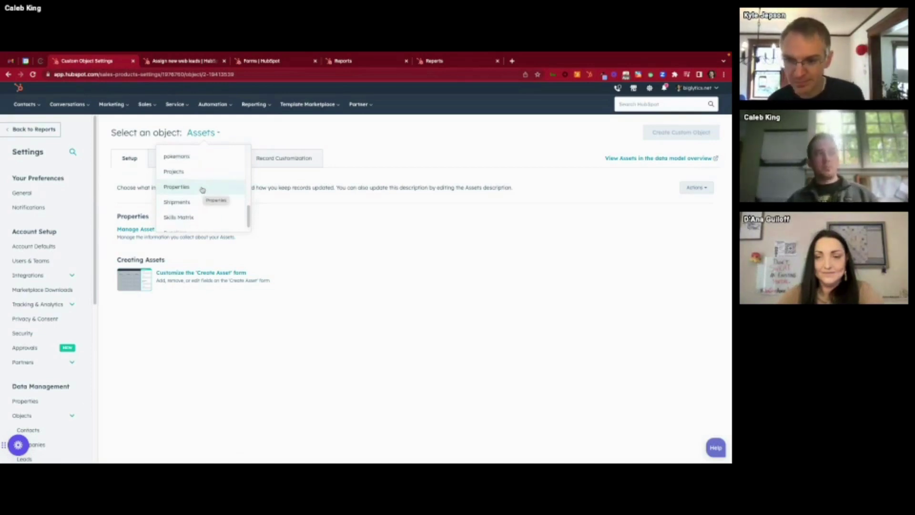
click(28, 104)
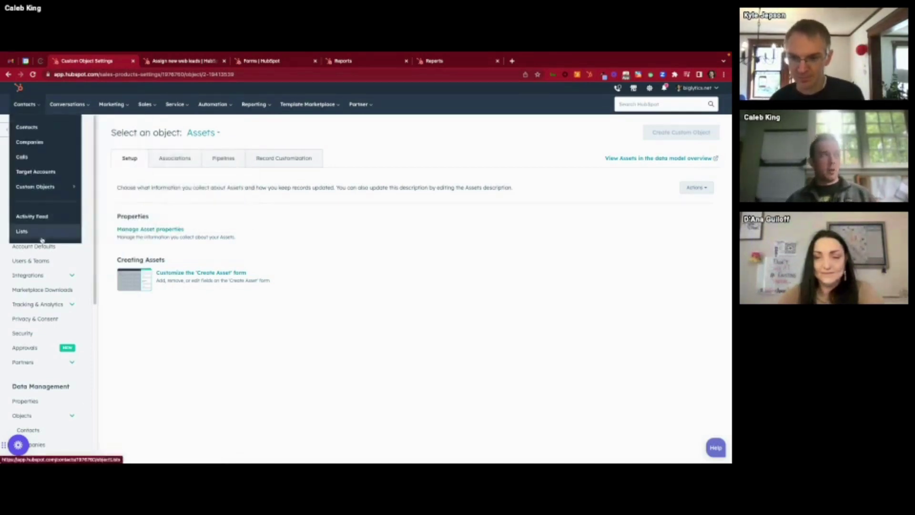
mouse_move(68, 193)
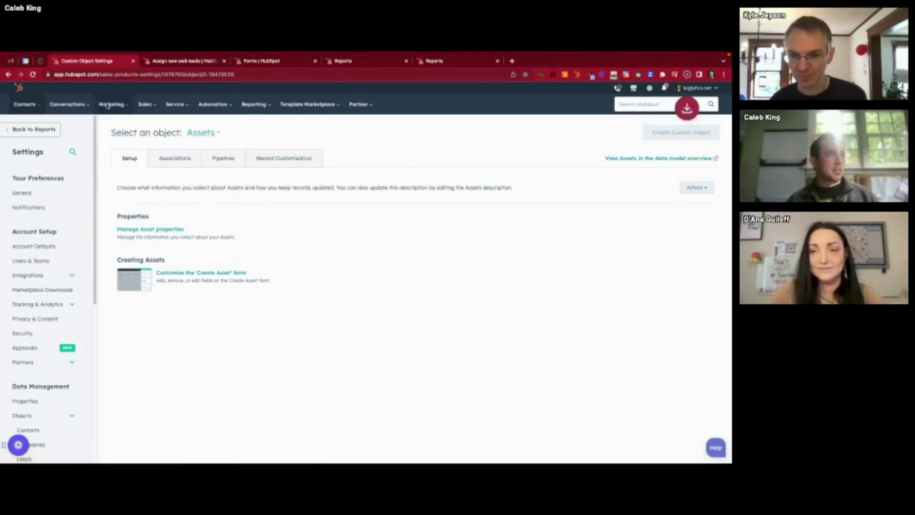
Open the Businesses custom object's records in a new browser tab and switch to it
click(24, 106)
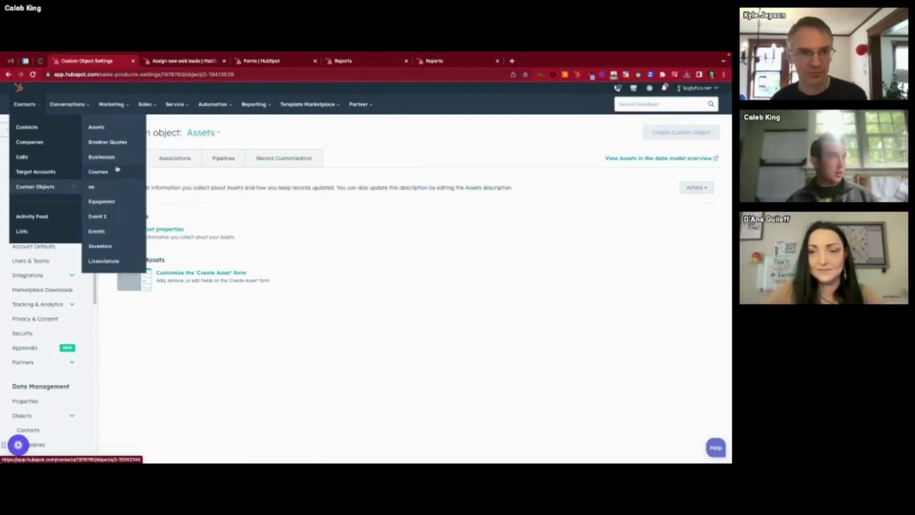
middle_click(117, 170)
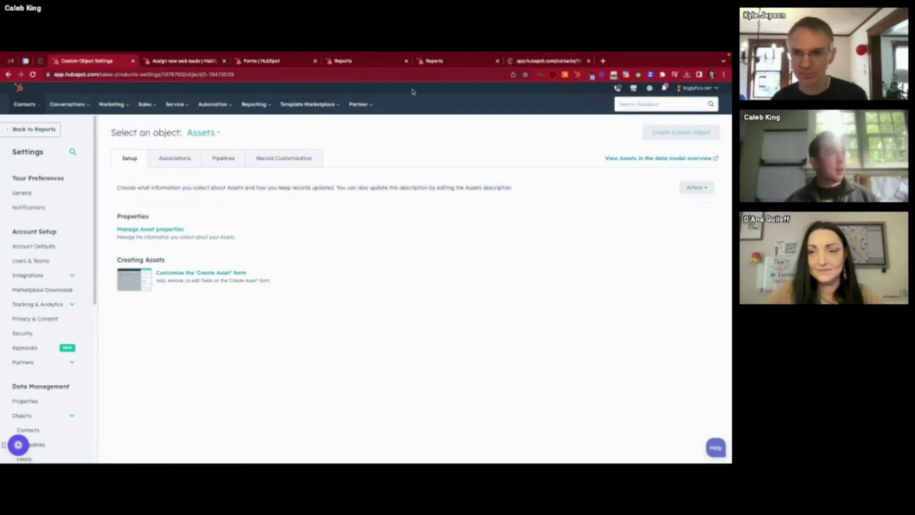
click(526, 62)
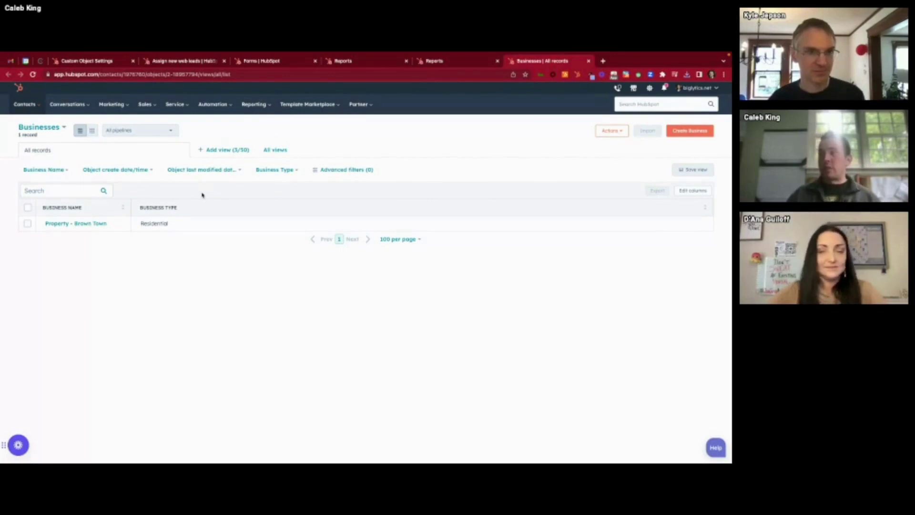
Open the Property - Brown Town business record, dismiss the WhatsApp announcement, and examine its activities and property details
click(74, 224)
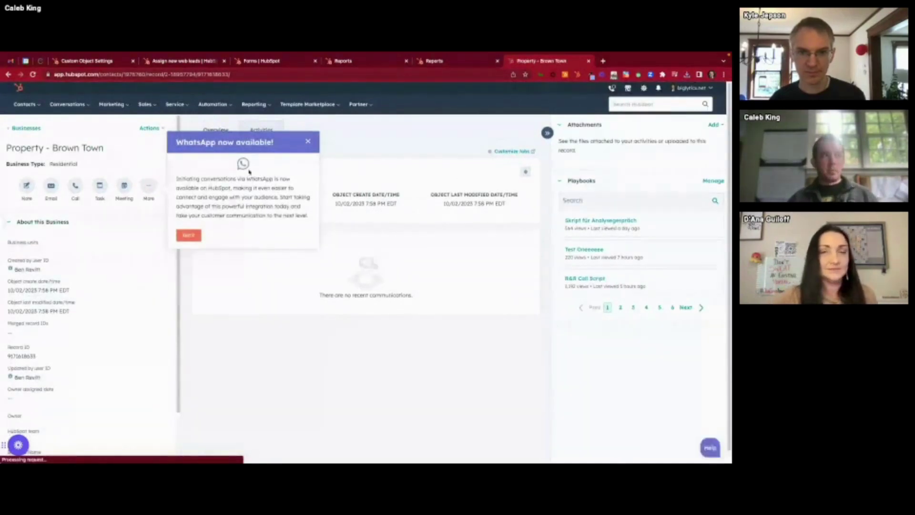
click(308, 143)
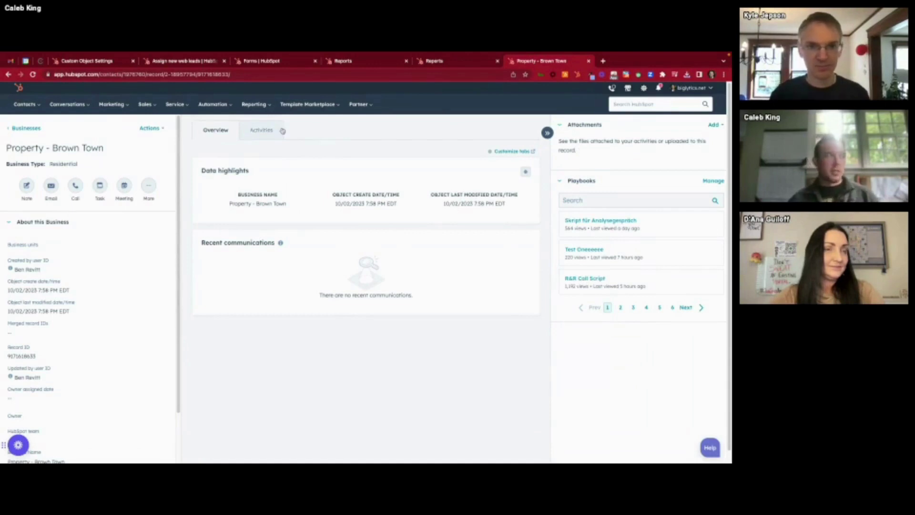
click(267, 130)
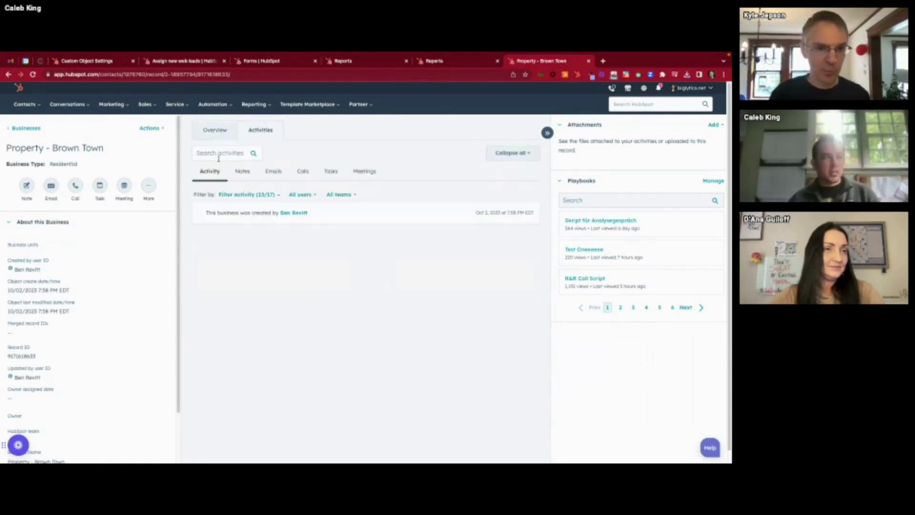
scroll(134, 234, down, 3)
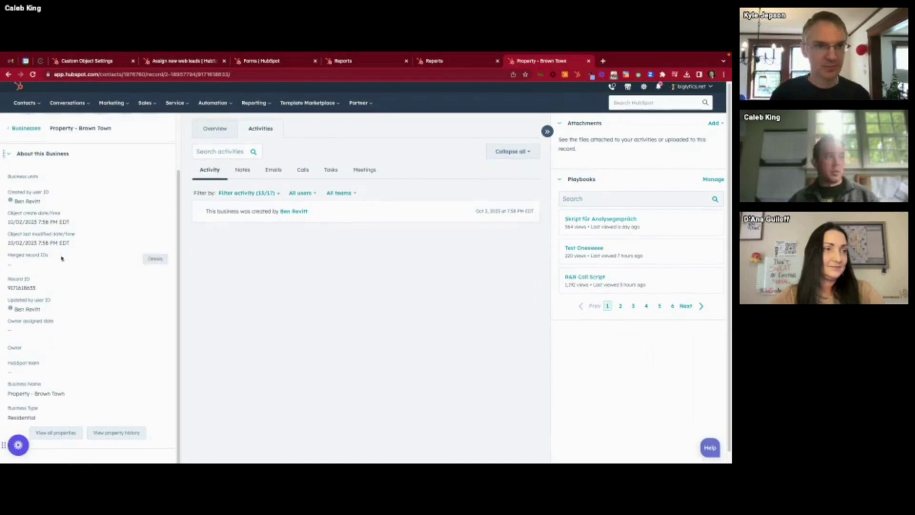
scroll(78, 251, up, 2)
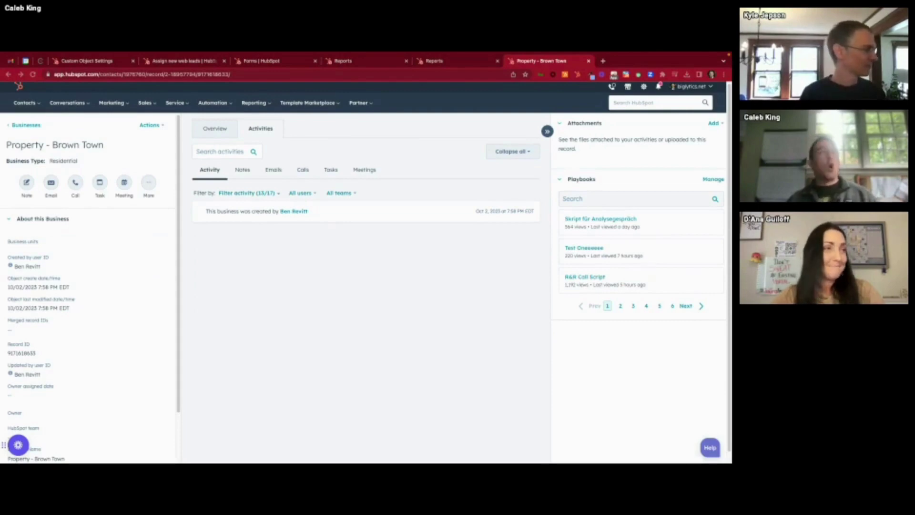
Return to the Custom Object Settings browser tab and open the Connected Apps settings under Integrations
click(74, 61)
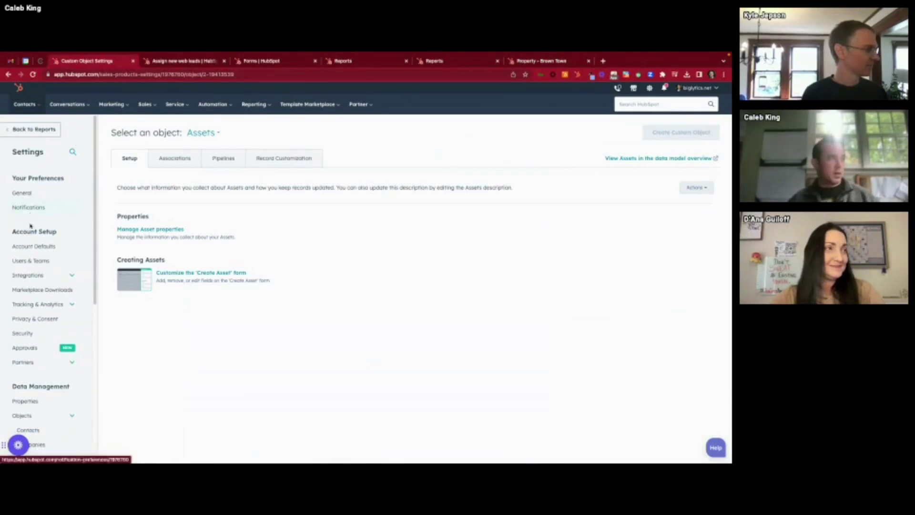
click(48, 276)
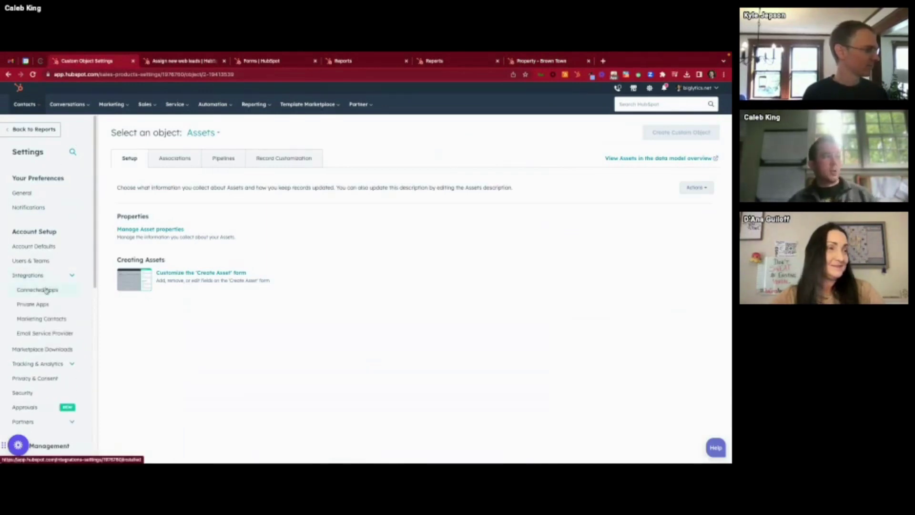
click(46, 291)
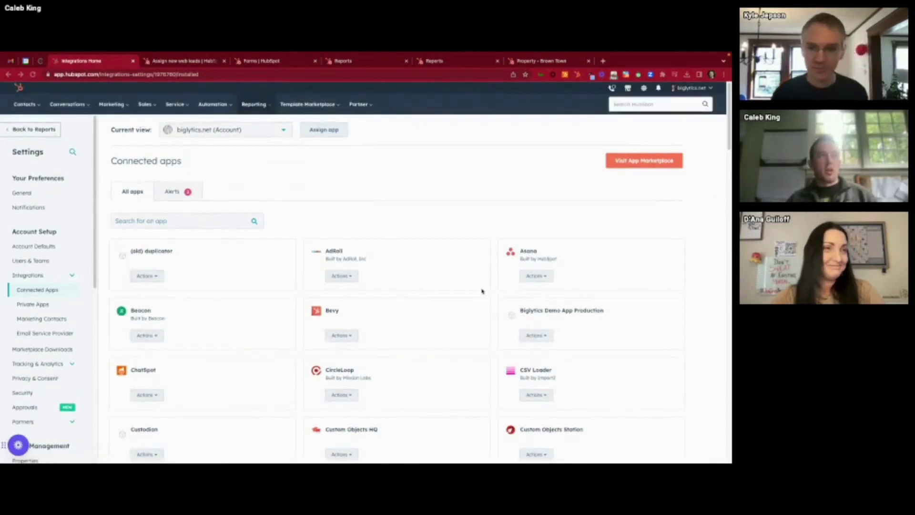
Examine the list of connected apps integrated with the account
scroll(482, 291, down, 2)
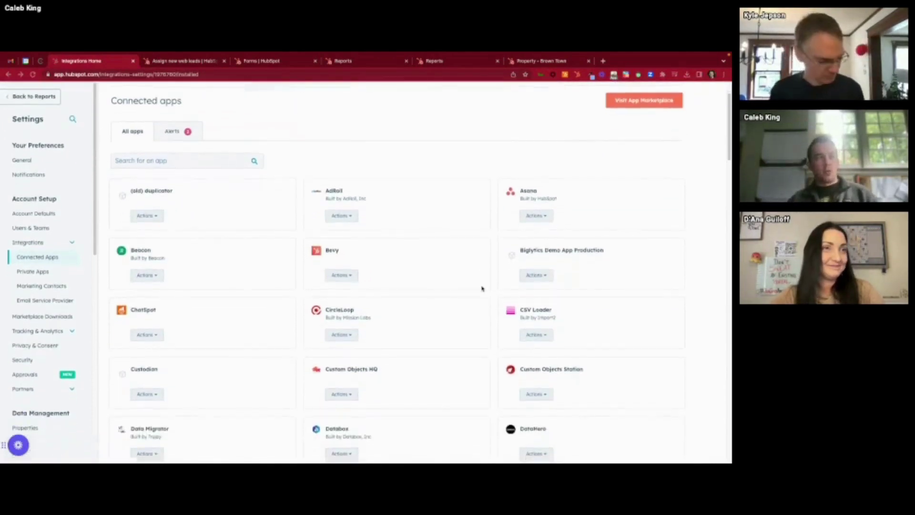
scroll(480, 282, down, 1)
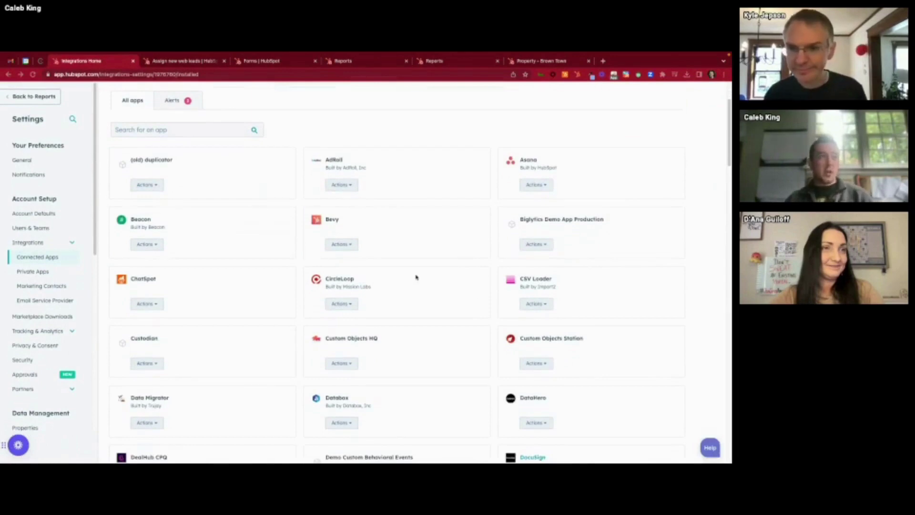
scroll(447, 273, down, 1)
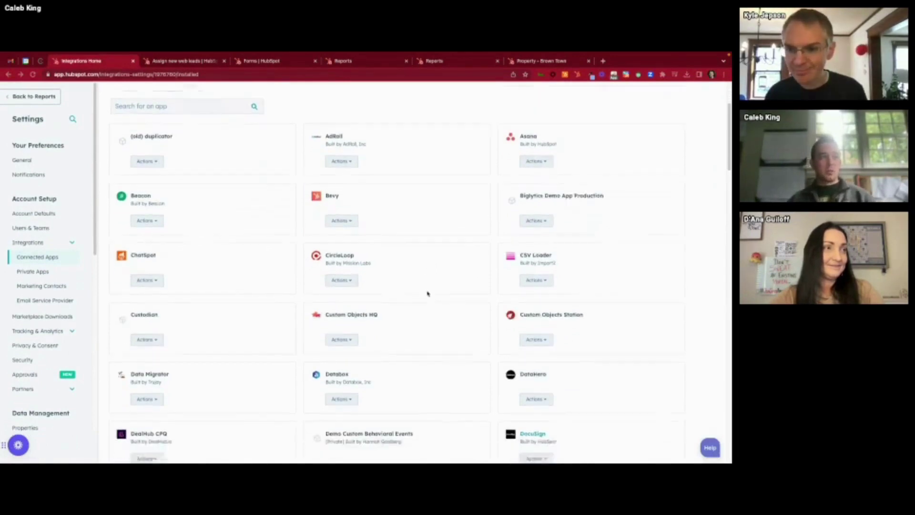
scroll(407, 274, up, 1)
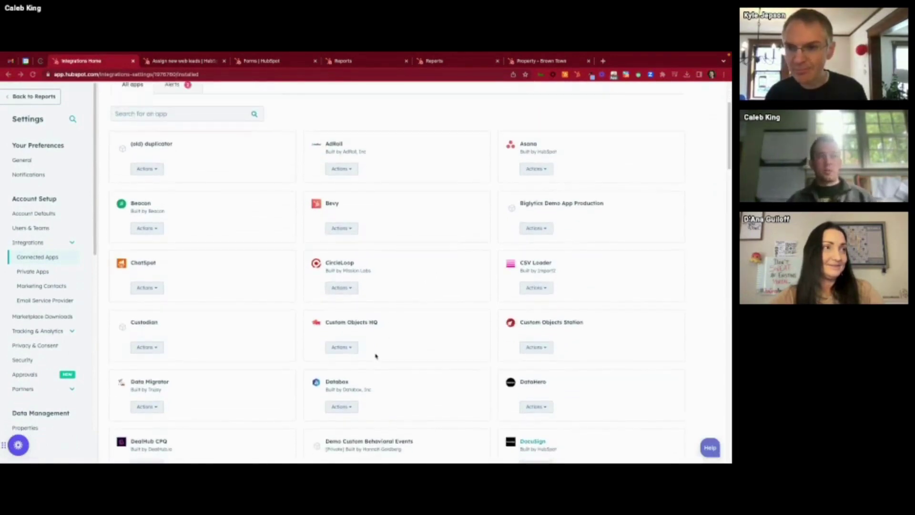
scroll(376, 351, up, 1)
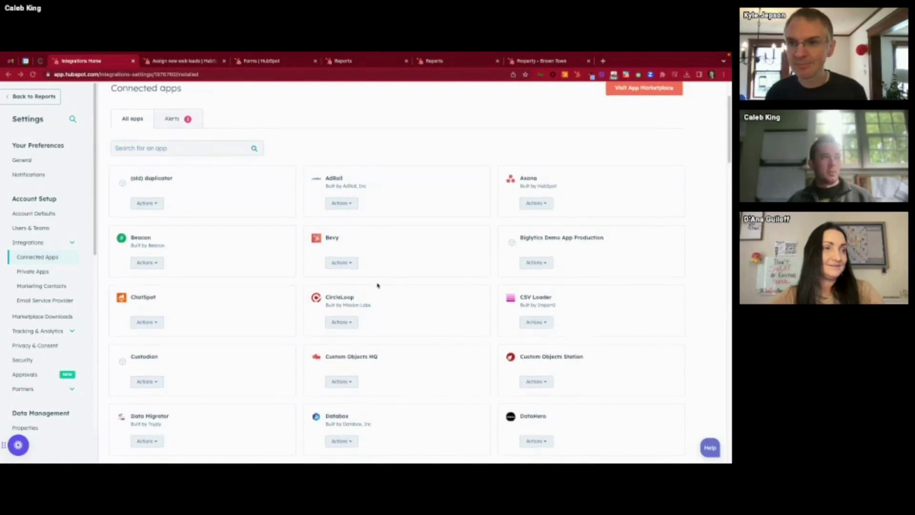
scroll(421, 269, down, 1)
scroll(422, 269, down, 1)
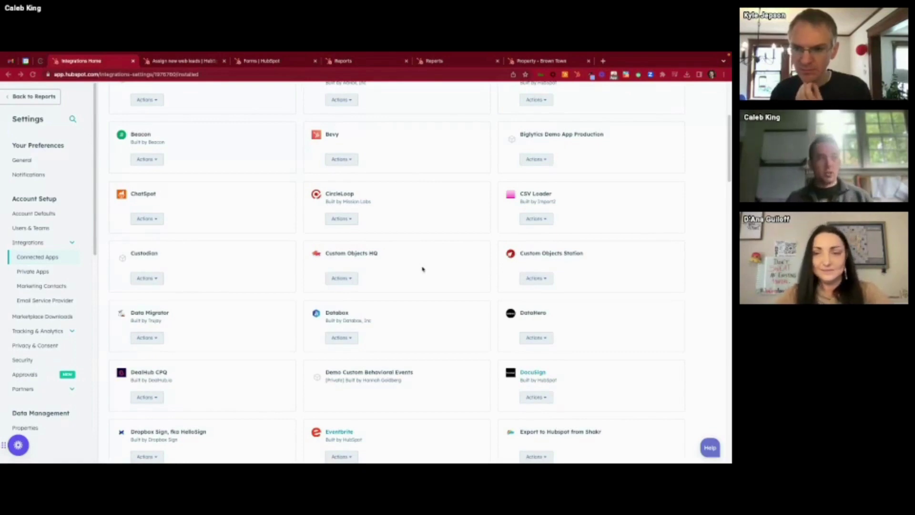
scroll(419, 277, down, 3)
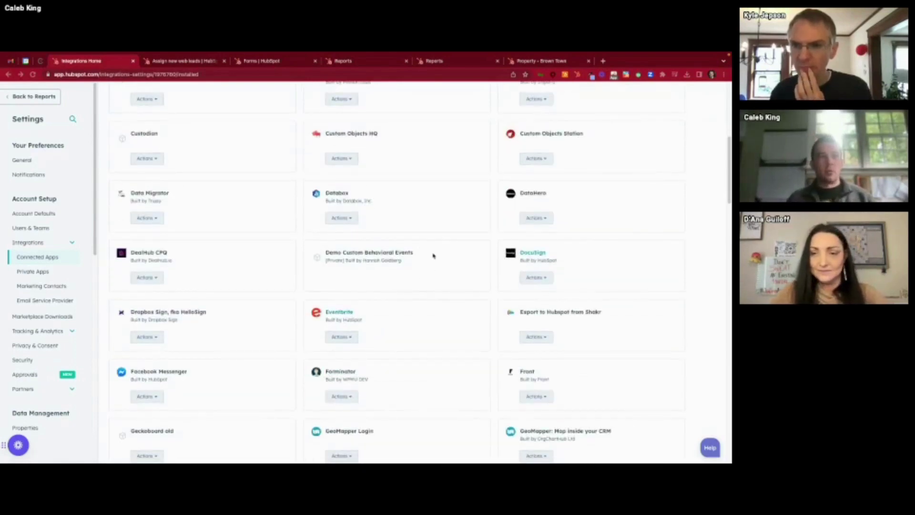
scroll(433, 254, down, 1)
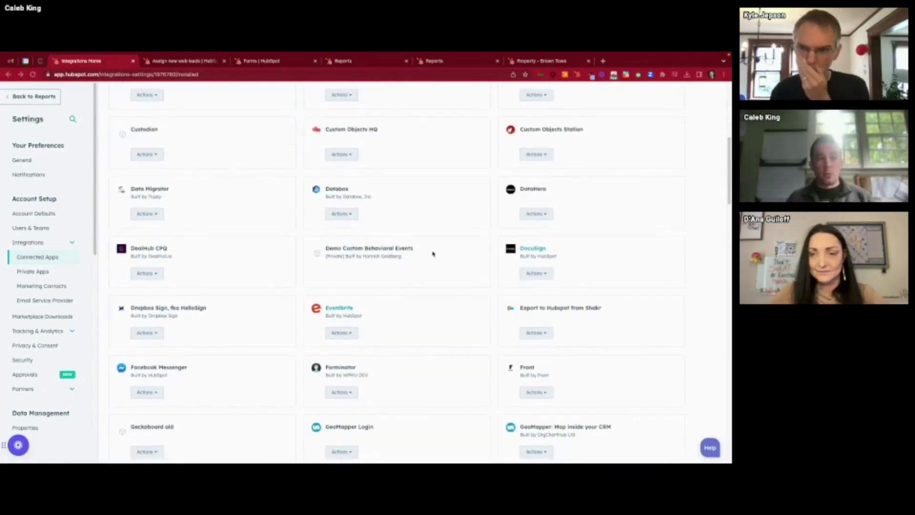
scroll(435, 259, up, 1)
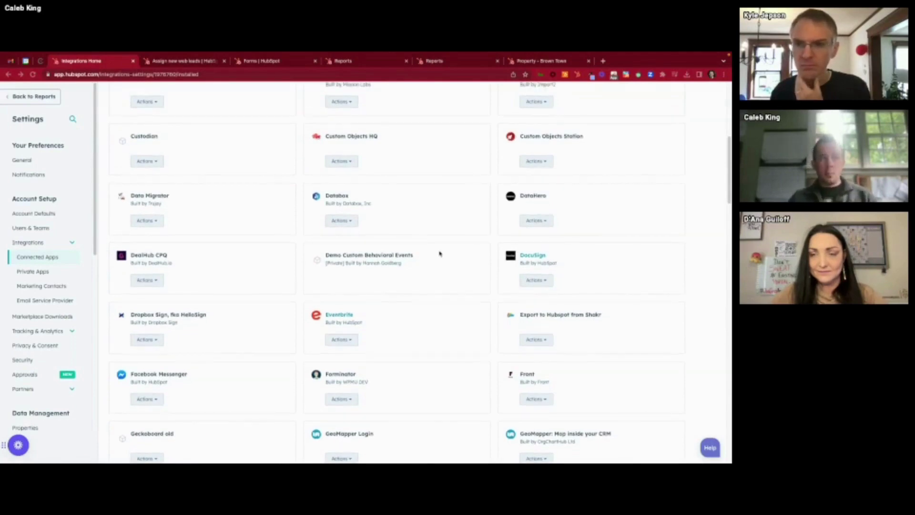
scroll(439, 253, up, 1)
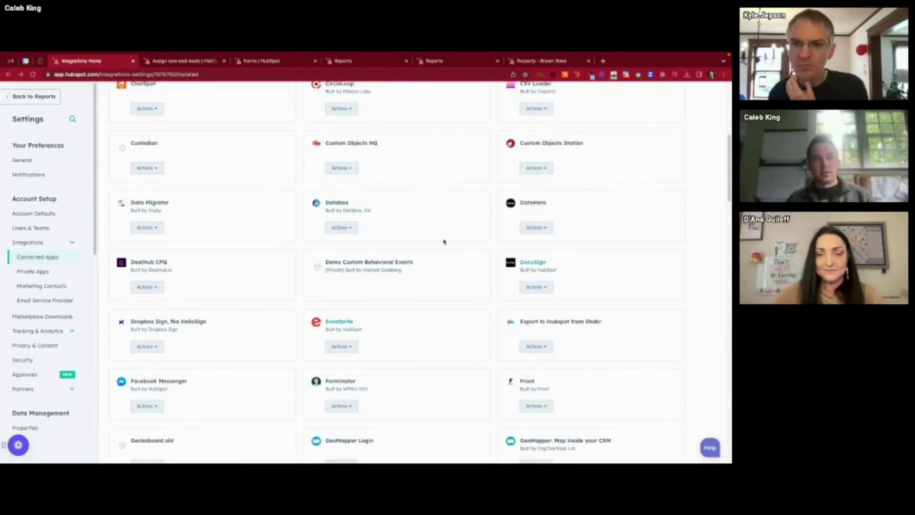
scroll(444, 240, up, 2)
scroll(444, 239, up, 1)
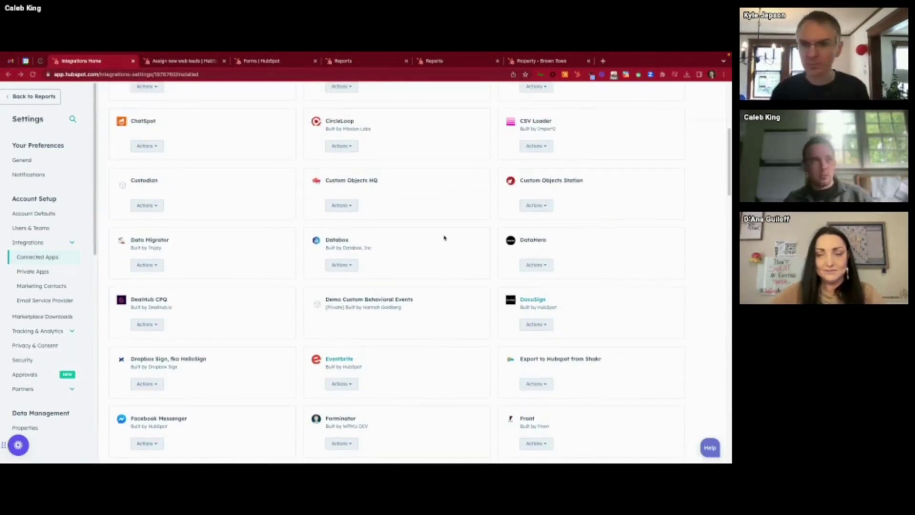
scroll(443, 237, up, 4)
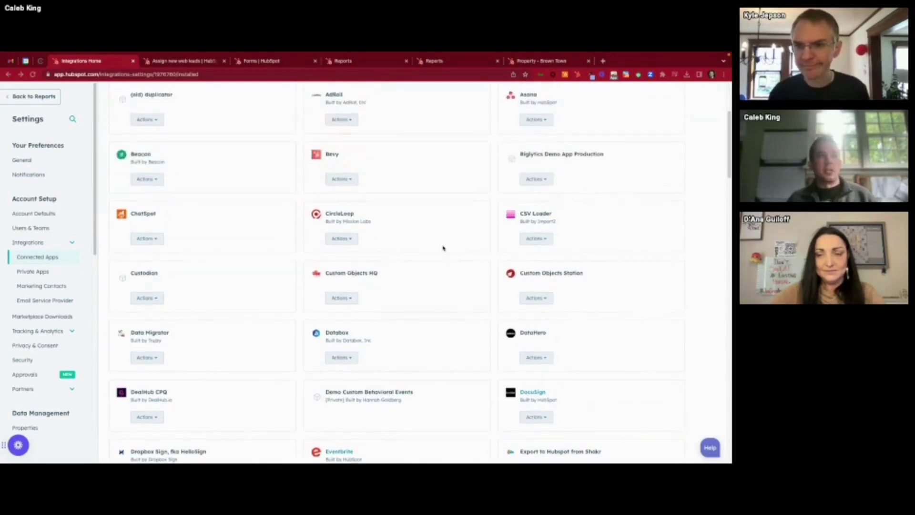
scroll(443, 248, up, 1)
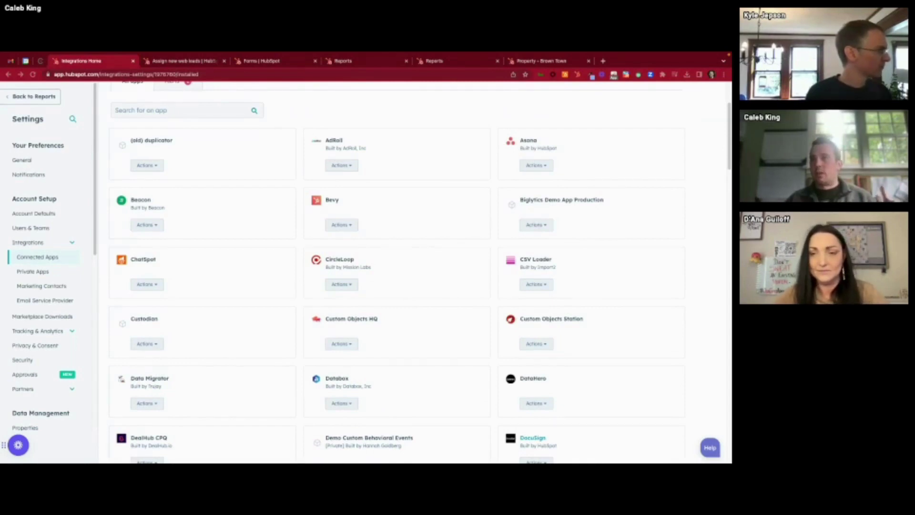
Open the Users & Teams settings and view the account's permission sets
click(47, 229)
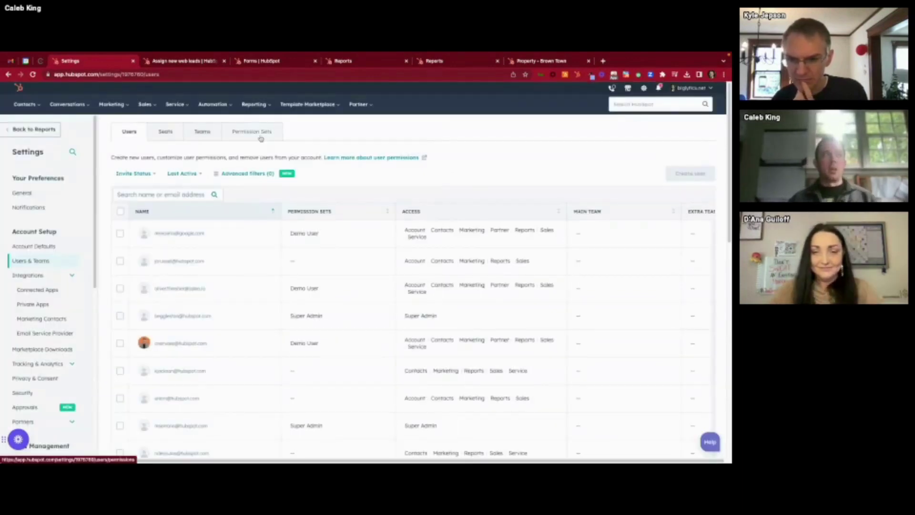
click(261, 137)
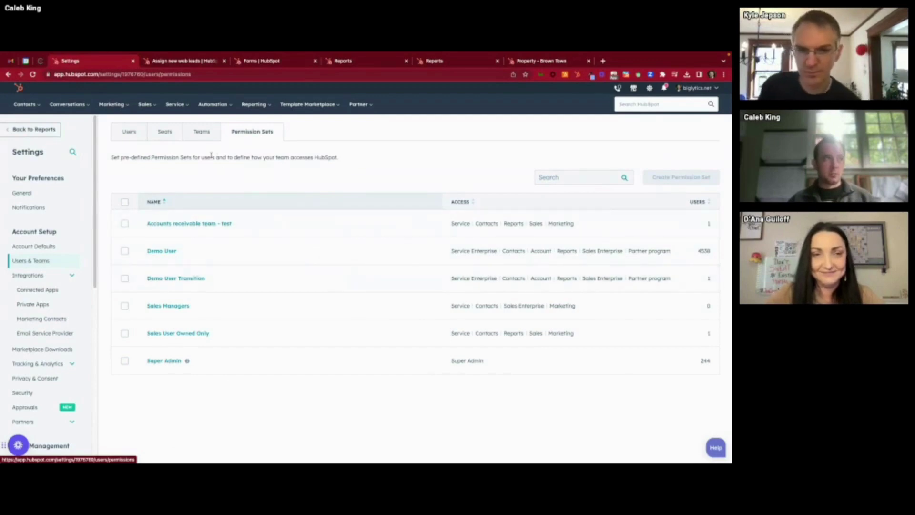
Examine the account's list of teams and view the members of the HubSpot Sales team
click(202, 133)
scroll(321, 177, down, 1)
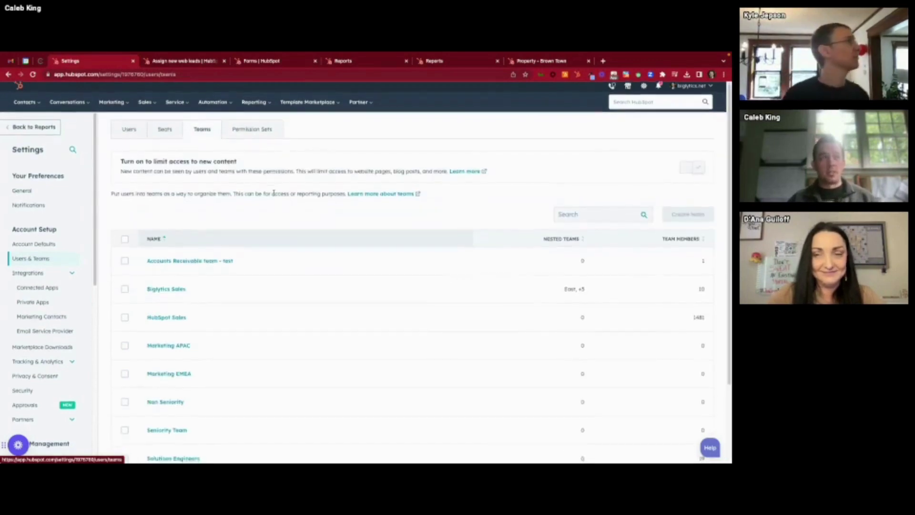
scroll(377, 191, down, 2)
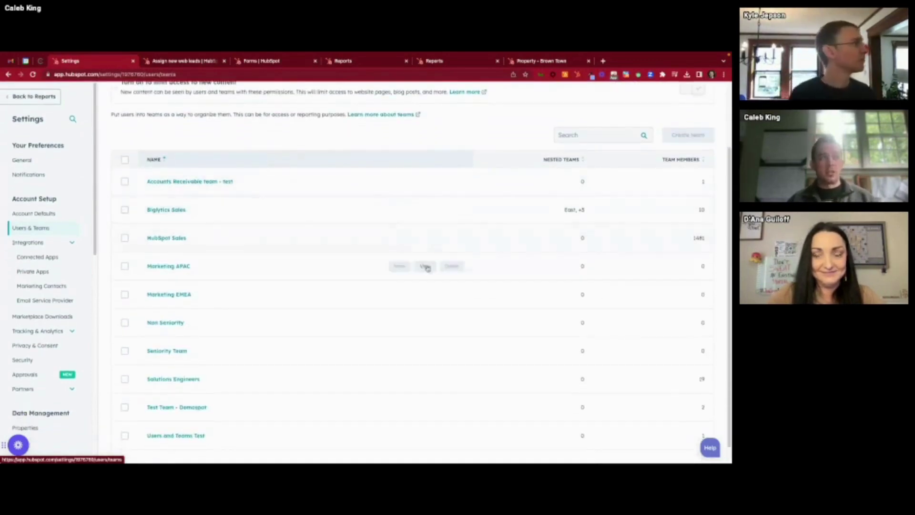
scroll(466, 200, down, 1)
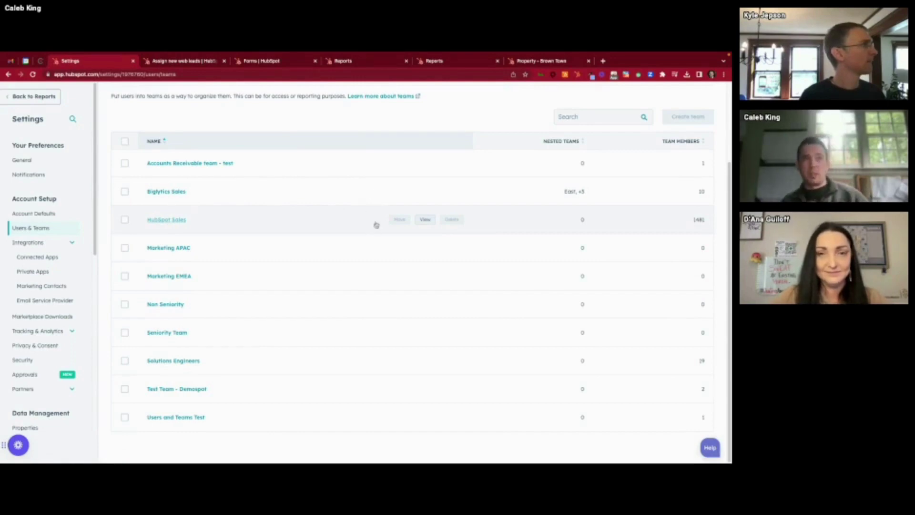
scroll(279, 163, up, 3)
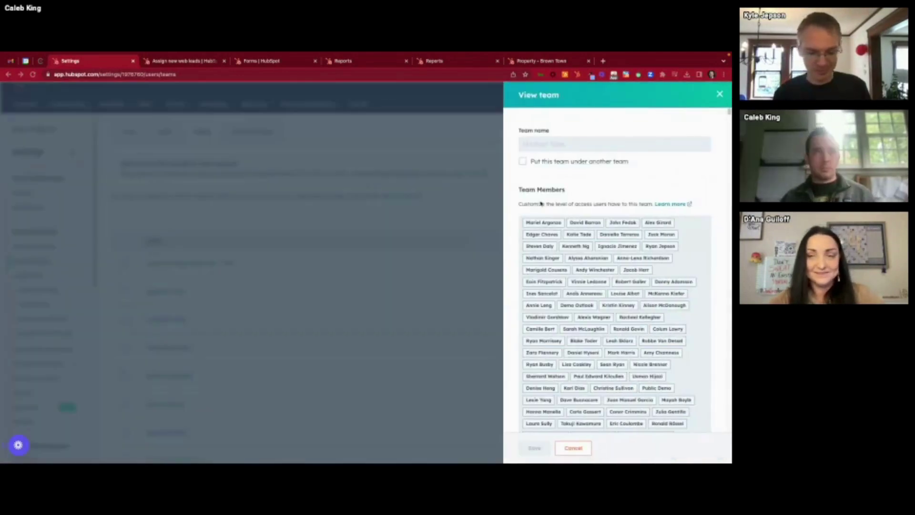
Close the Settings browser tab and switch to the AZ Growth Advisors Contact Us form
click(190, 63)
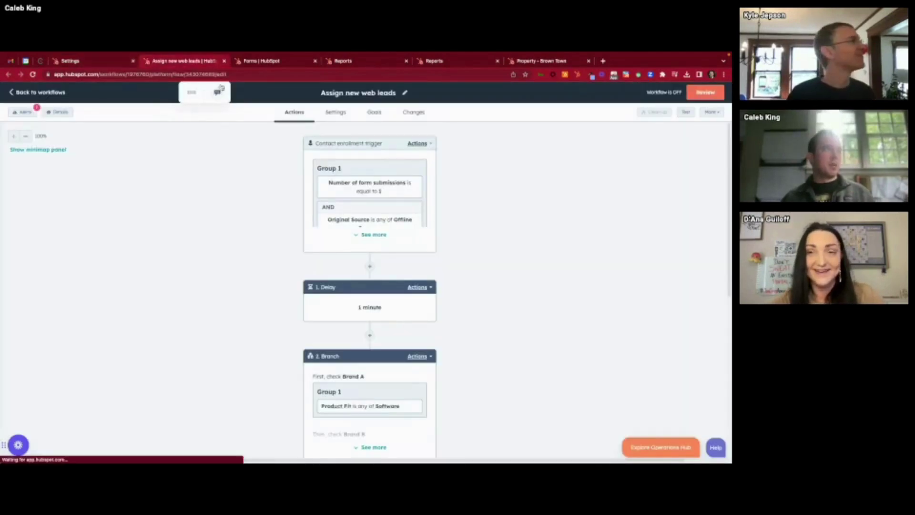
click(133, 61)
click(193, 62)
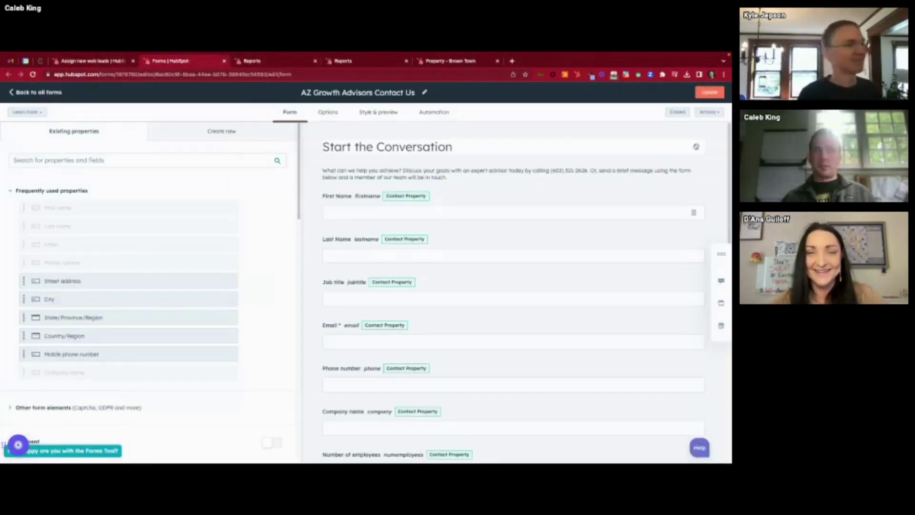
Leave the form editor and open the subscription types in the account's marketing email settings
click(38, 92)
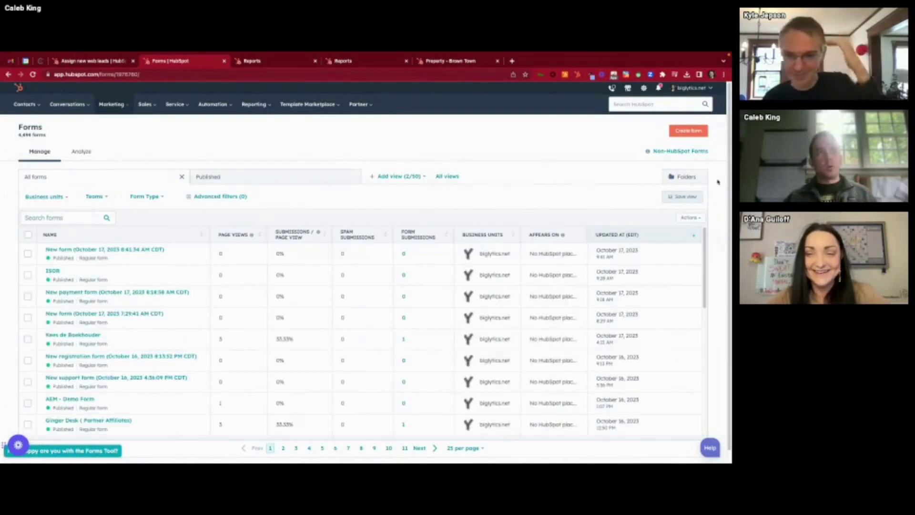
click(644, 89)
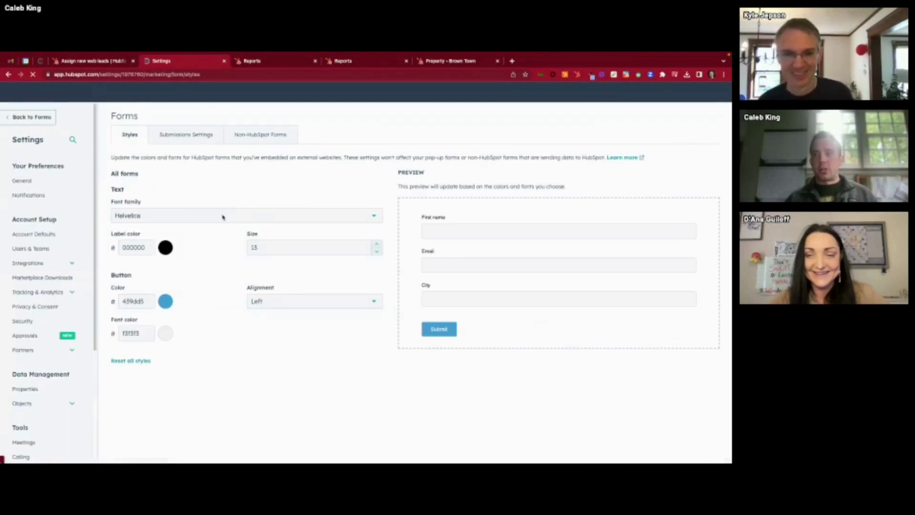
scroll(67, 295, down, 3)
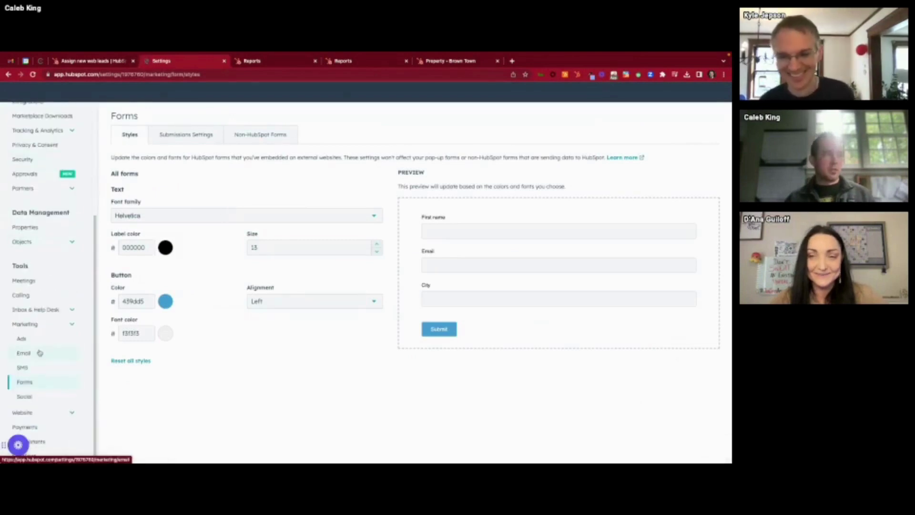
click(39, 370)
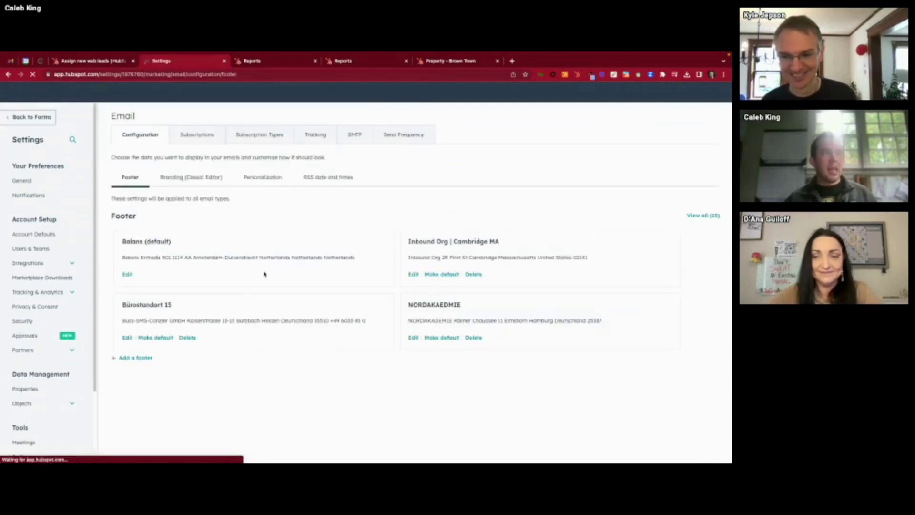
click(206, 139)
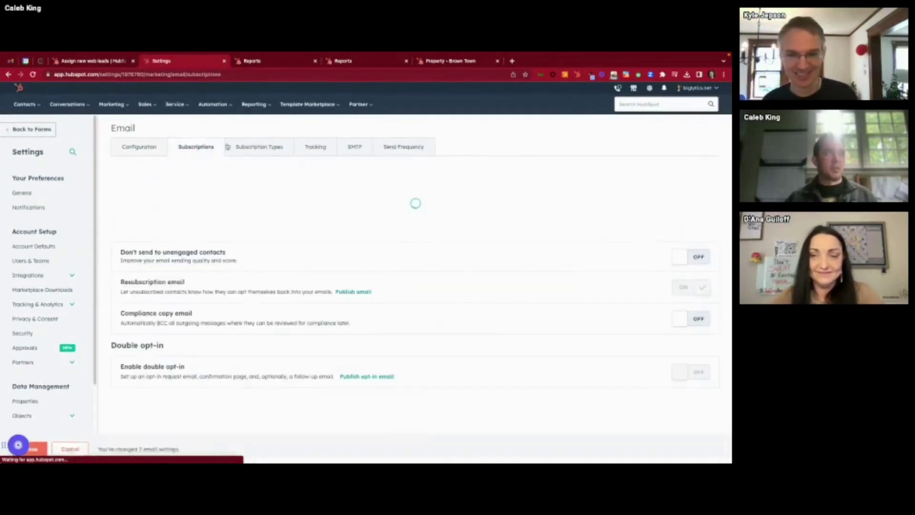
click(268, 148)
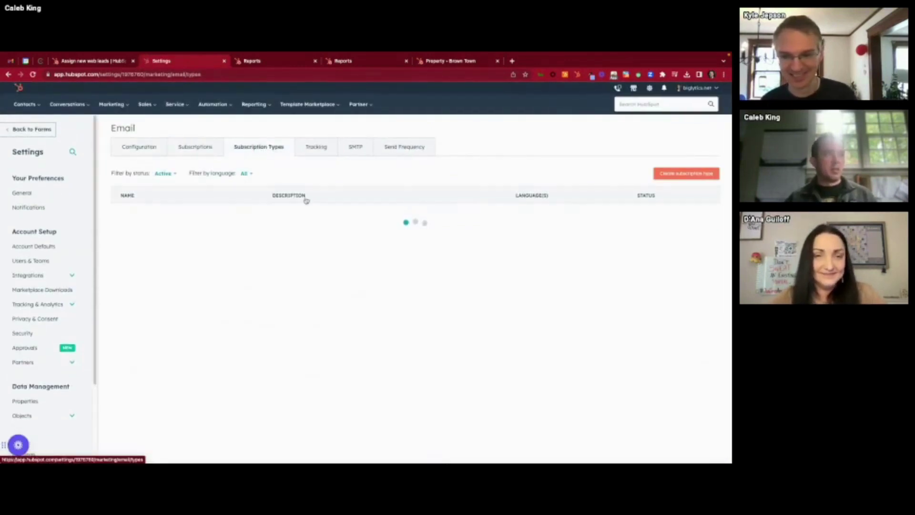
Examine the account's list of active email subscription types
scroll(373, 246, down, 5)
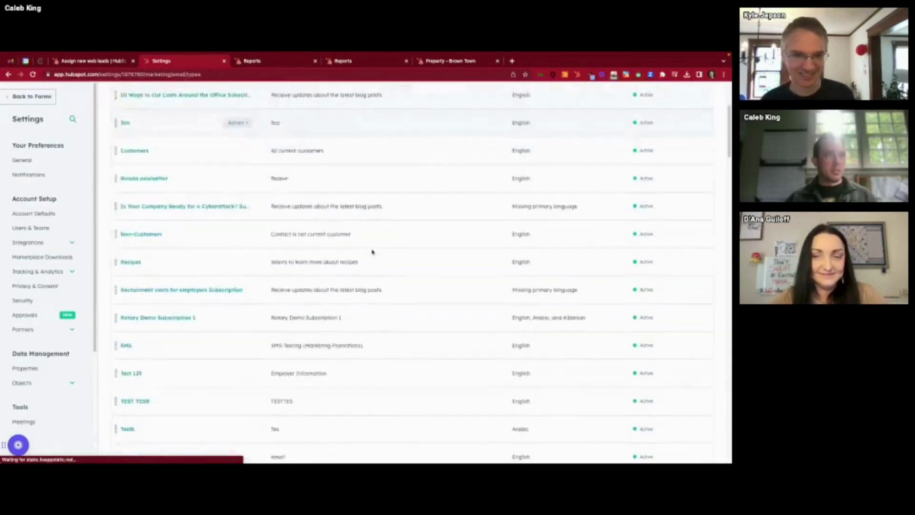
scroll(373, 246, down, 3)
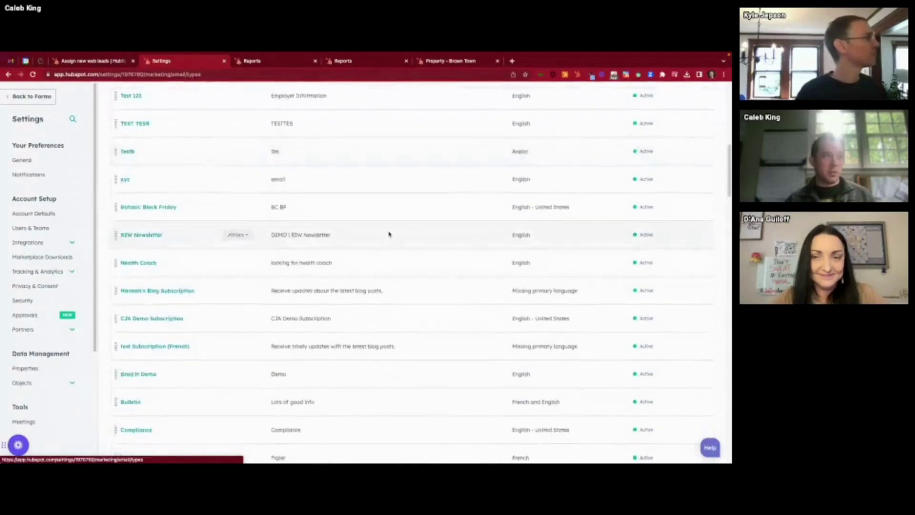
scroll(386, 236, down, 3)
scroll(390, 234, up, 5)
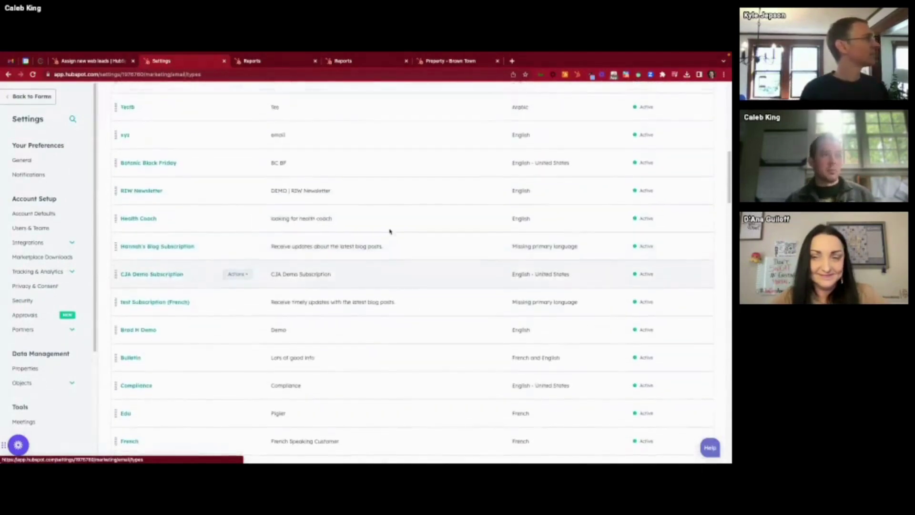
scroll(390, 230, up, 2)
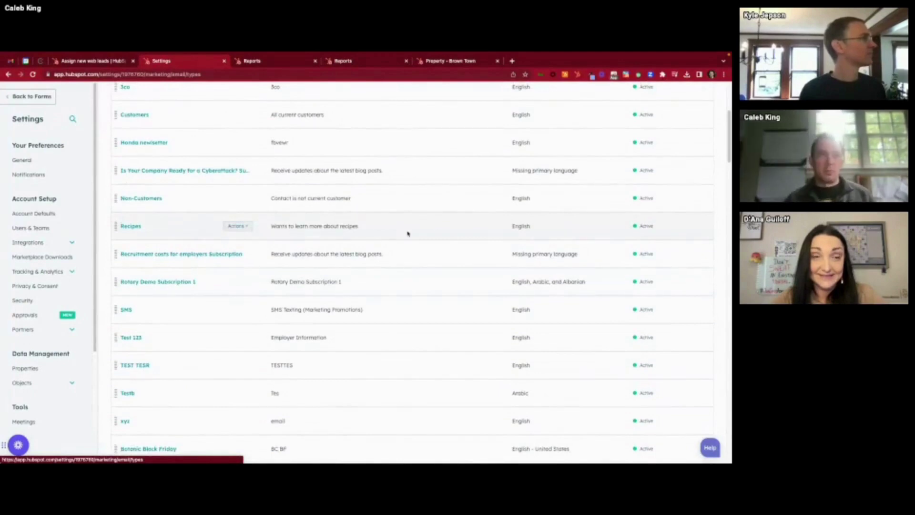
scroll(416, 290, up, 4)
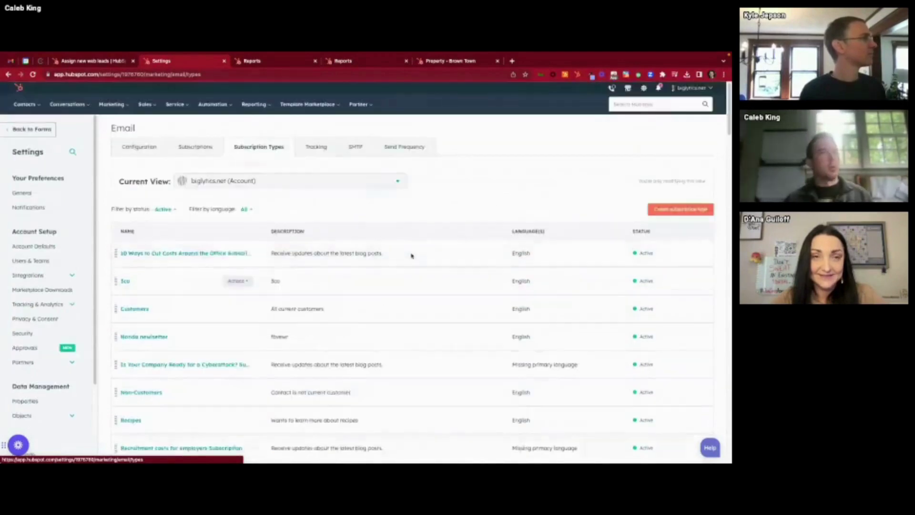
View the subscription types of the DemoSpot business unit and return to the biglytics.net account view
click(278, 186)
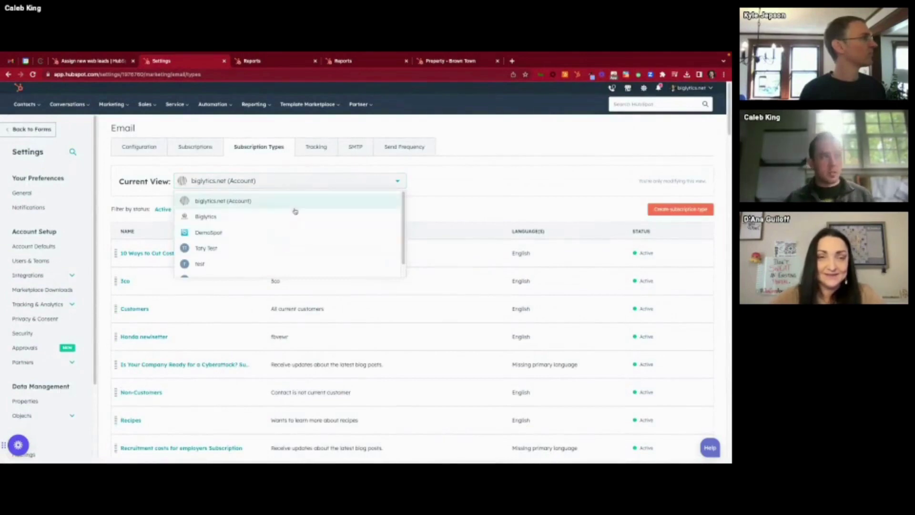
click(294, 233)
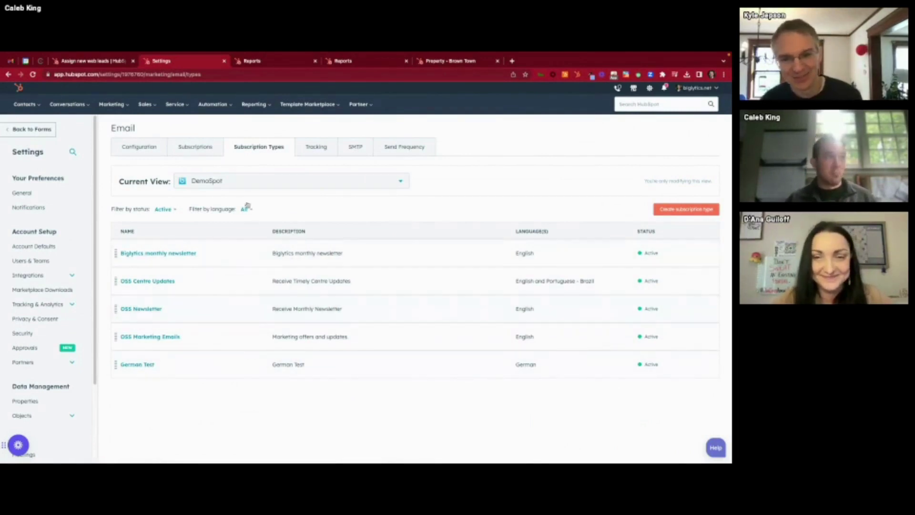
click(248, 181)
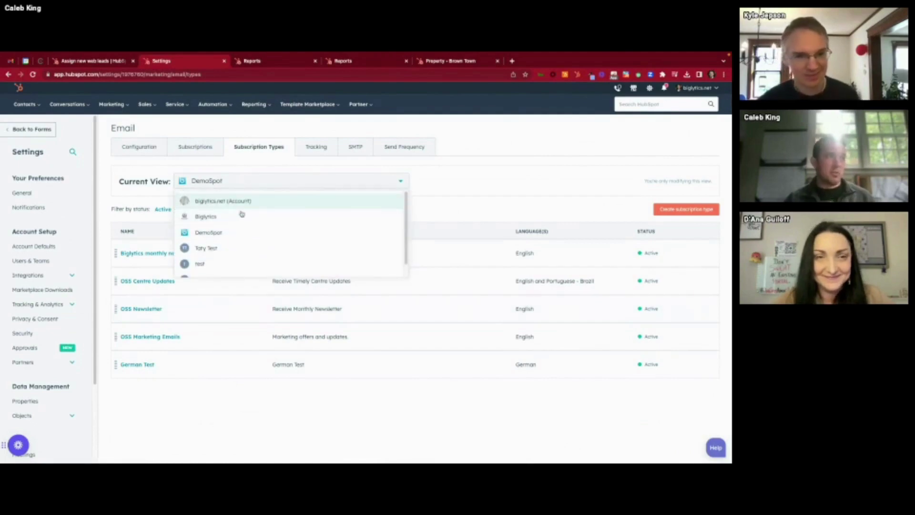
click(282, 201)
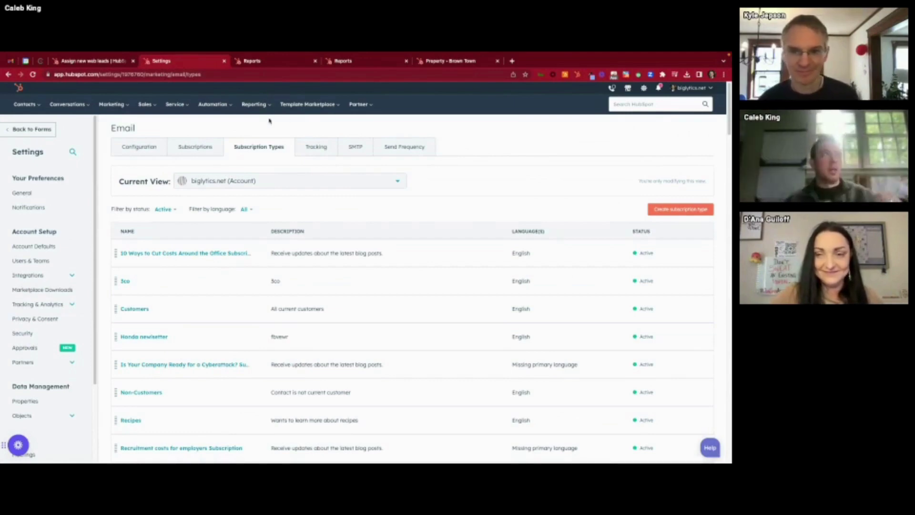
Open the Reports list and replace the three browser tabs beside it with one duplicate Reports tab
click(253, 104)
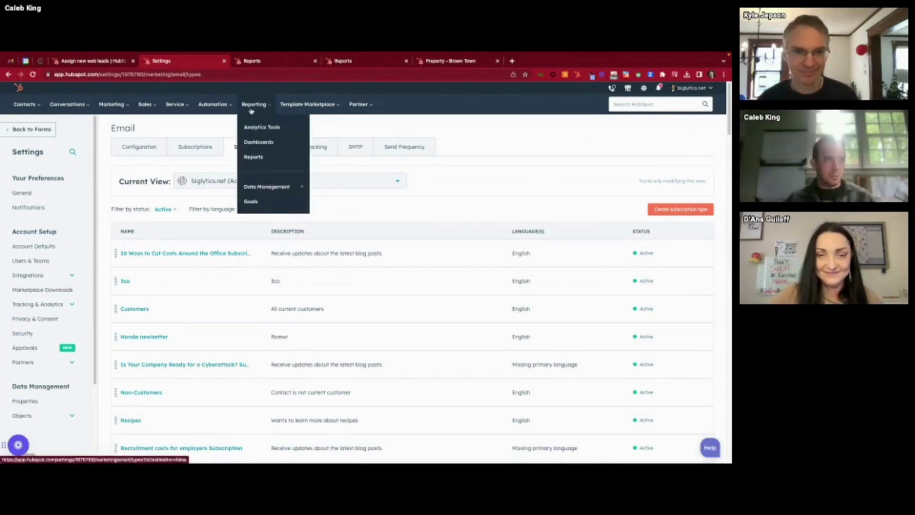
click(251, 156)
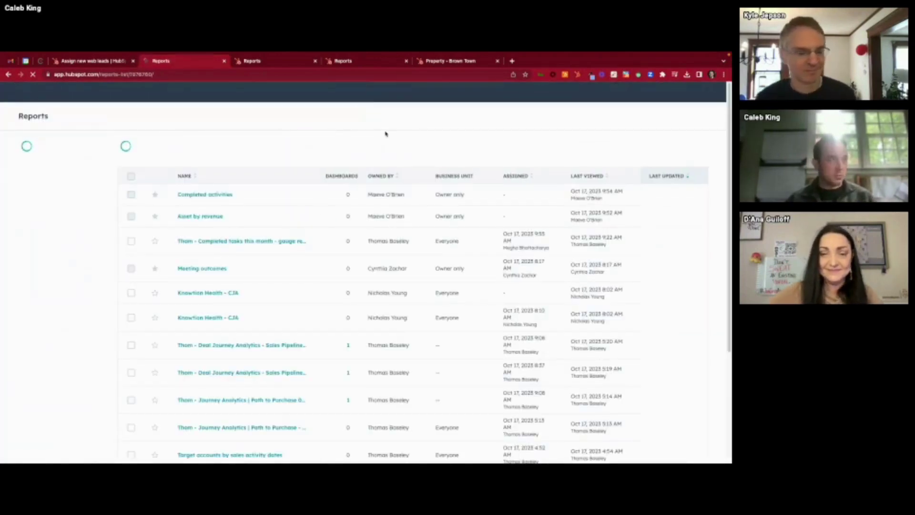
click(315, 61)
click(315, 61)
click(315, 61)
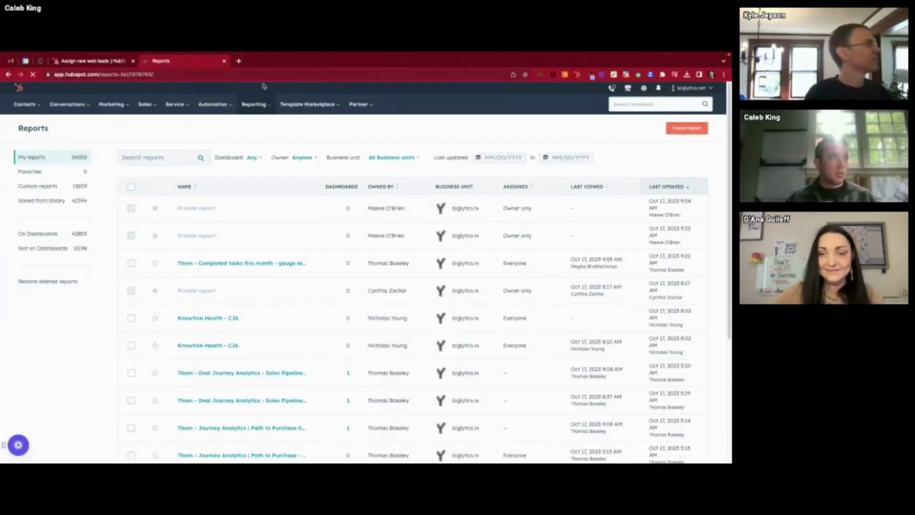
mouse_move(258, 106)
ctrl+click(258, 156)
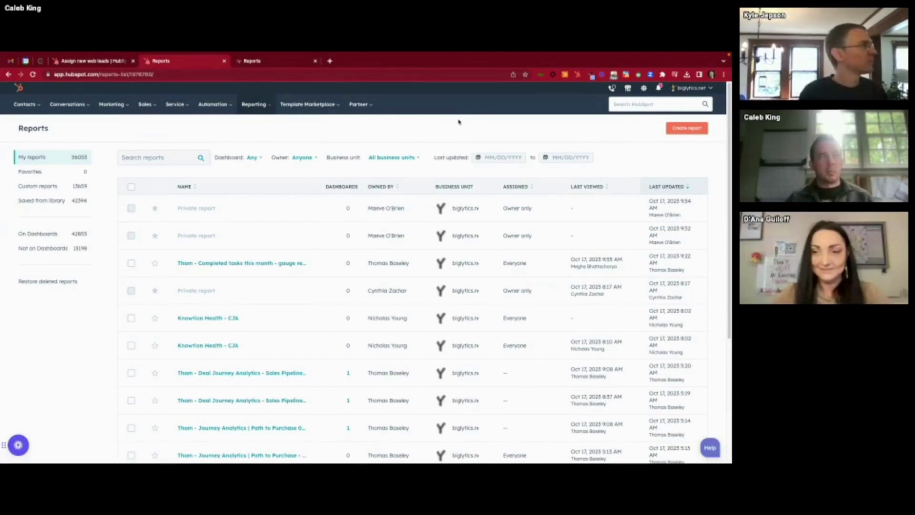
Start a new single object report from scratch based on Contacts
click(686, 128)
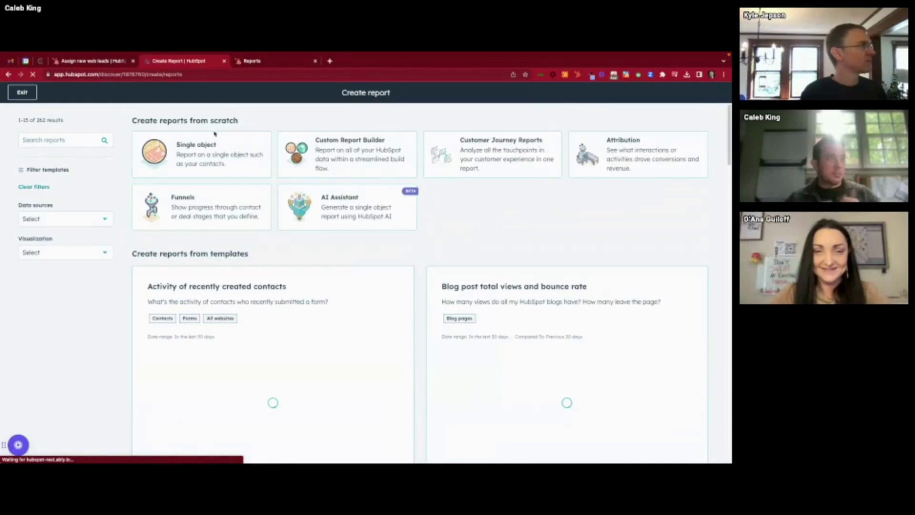
click(211, 150)
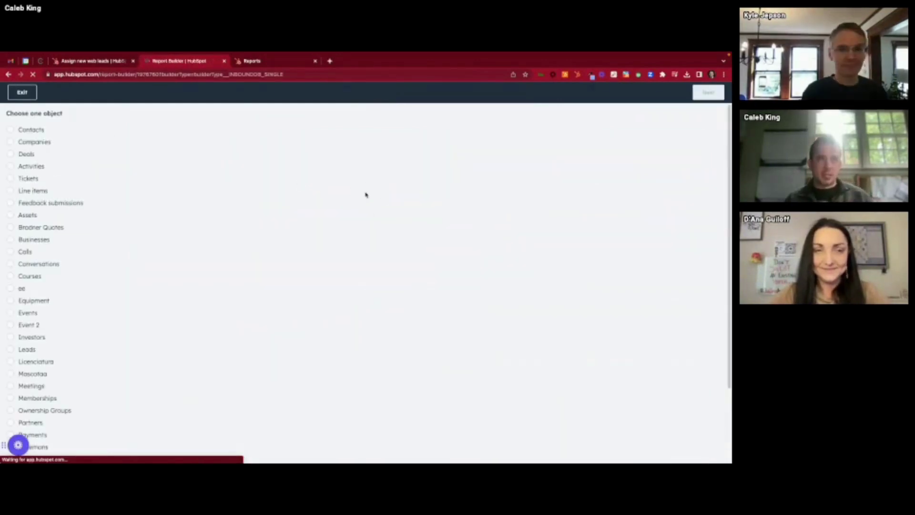
click(31, 129)
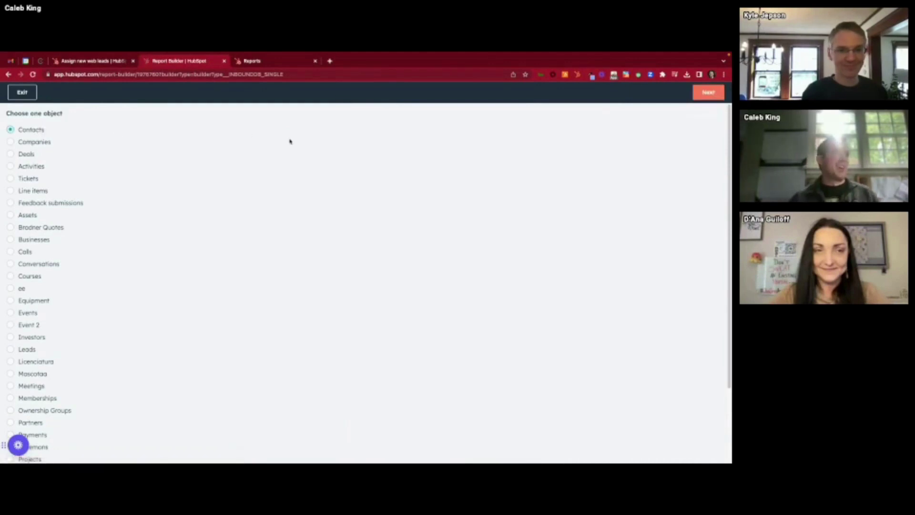
click(708, 92)
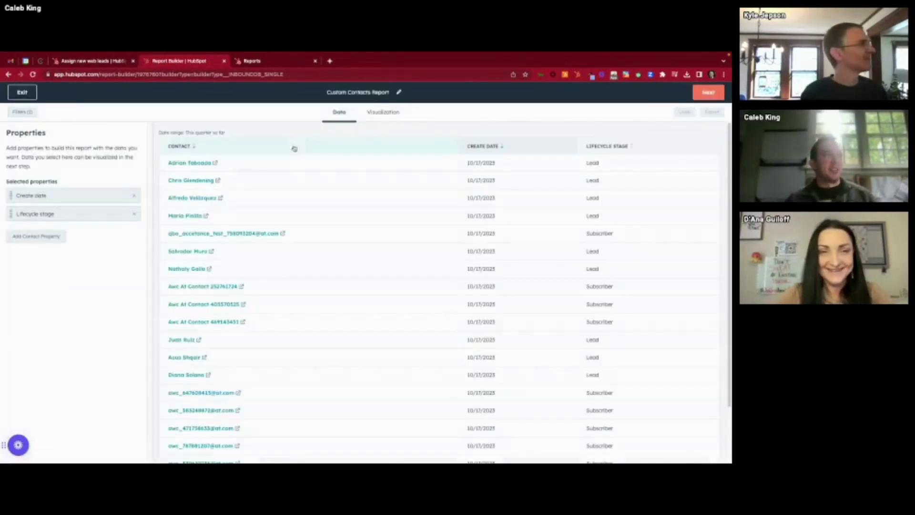
Add the Contact owner and Original Source properties to the contacts report
click(52, 239)
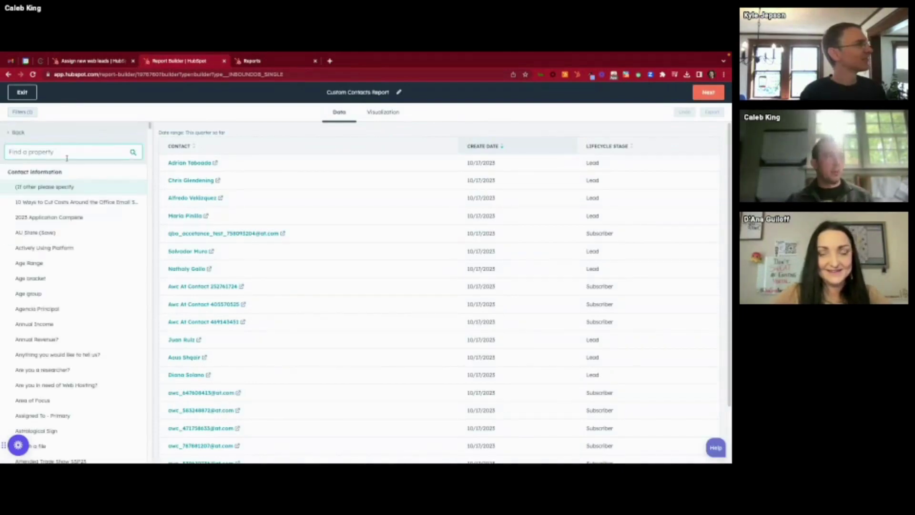
text(owner)
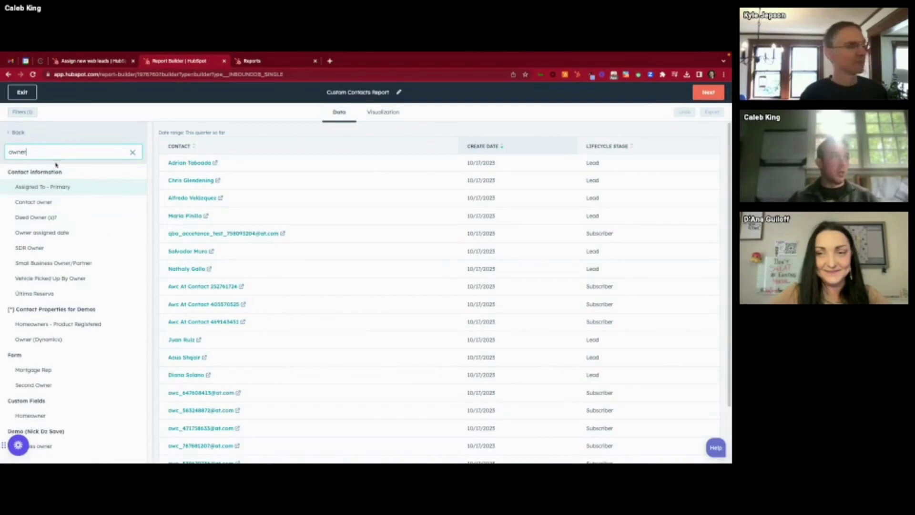
click(42, 201)
click(43, 254)
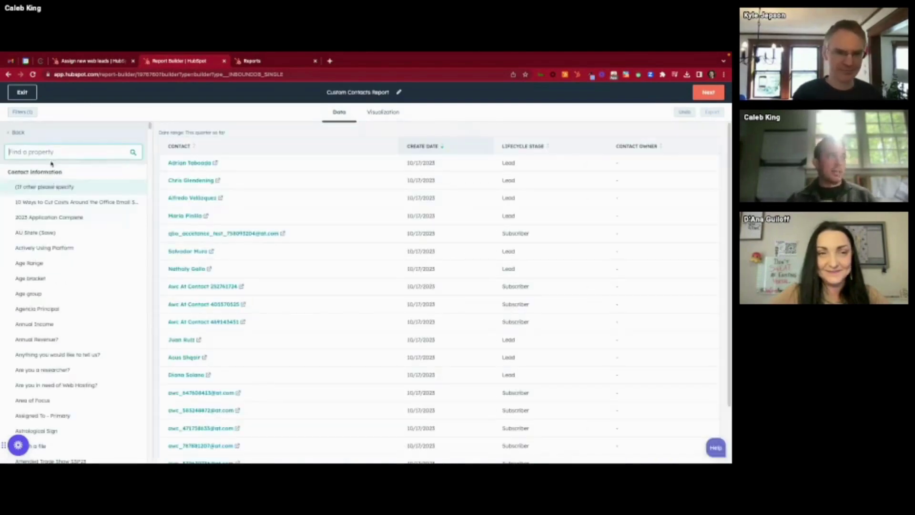
text(original)
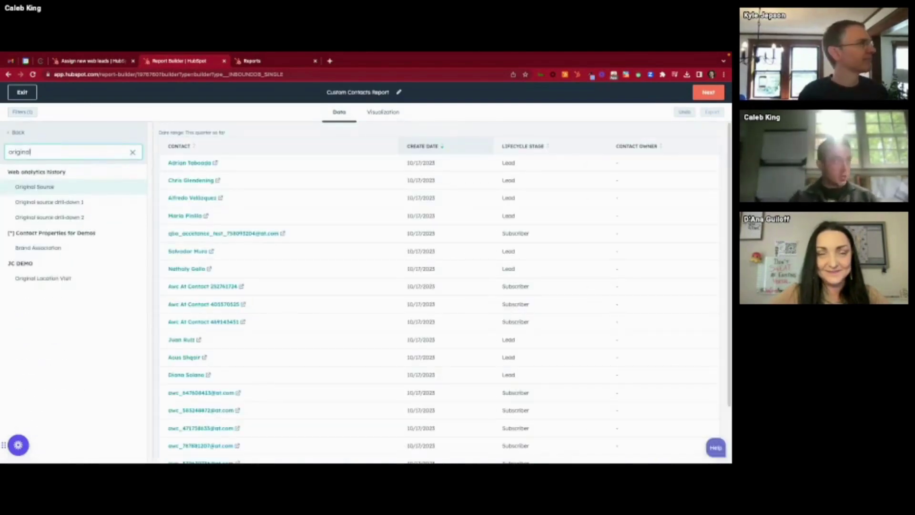
click(56, 186)
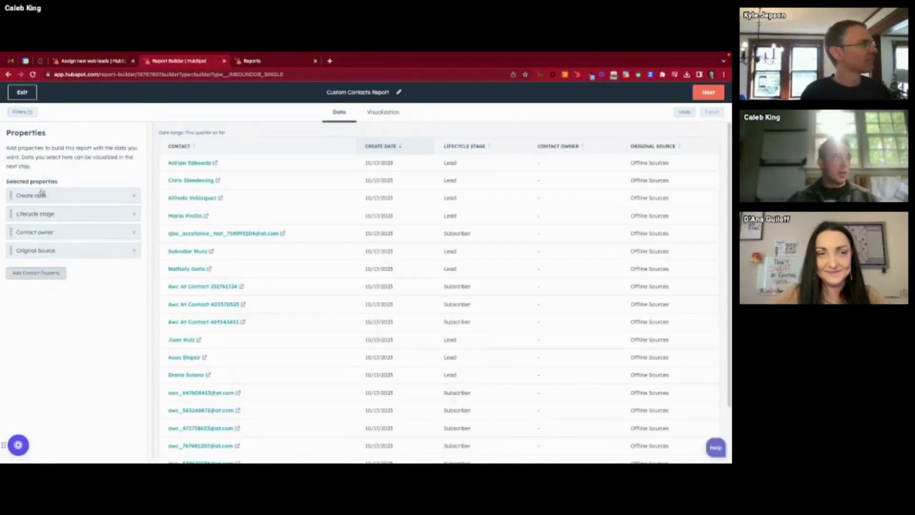
Add the Latest Source property to the contacts report
click(40, 271)
text(latest)
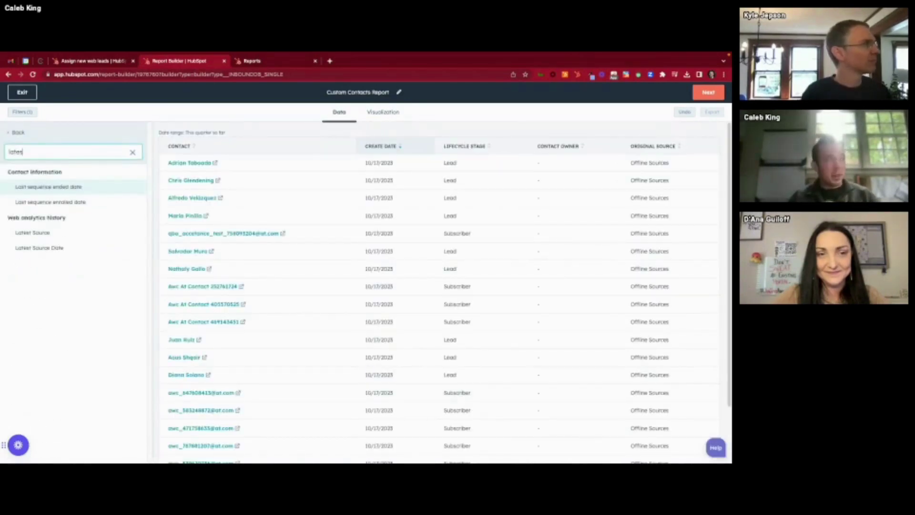
click(42, 232)
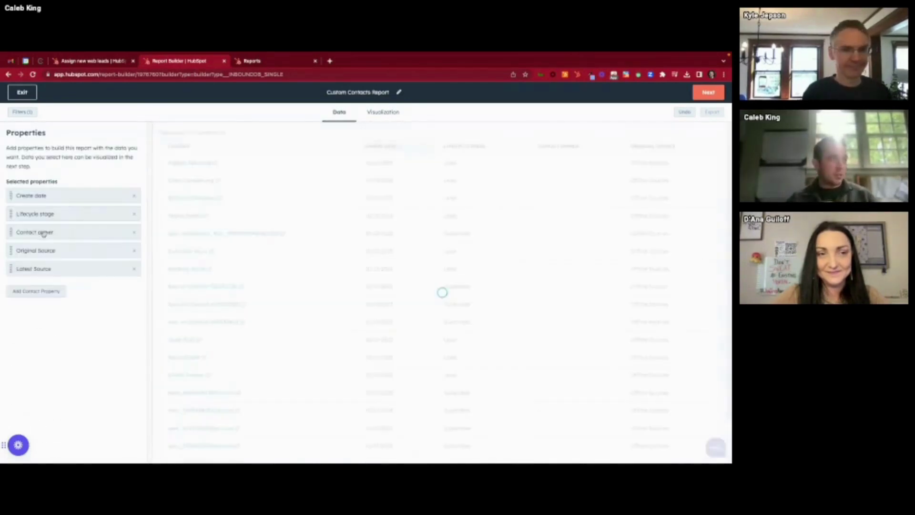
Add the Last marketing email send date and Last marketing email click date properties to the contacts report
click(53, 292)
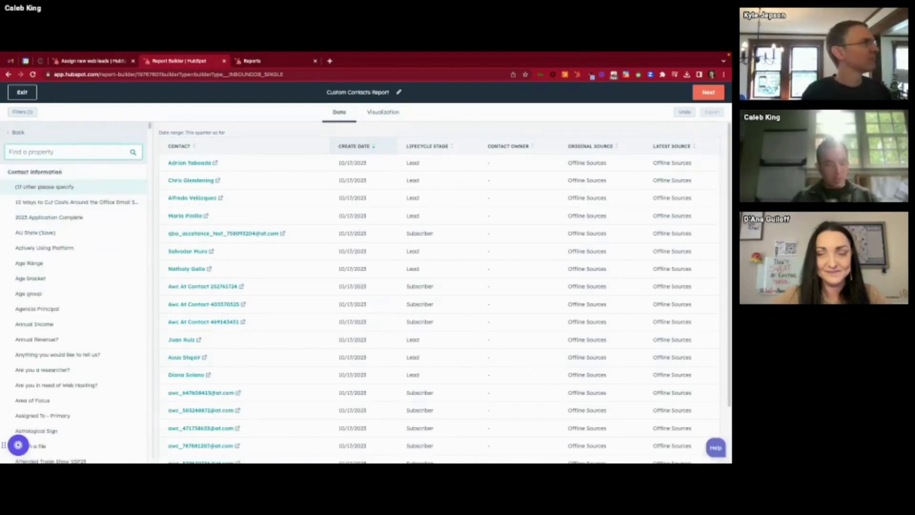
text(last mark)
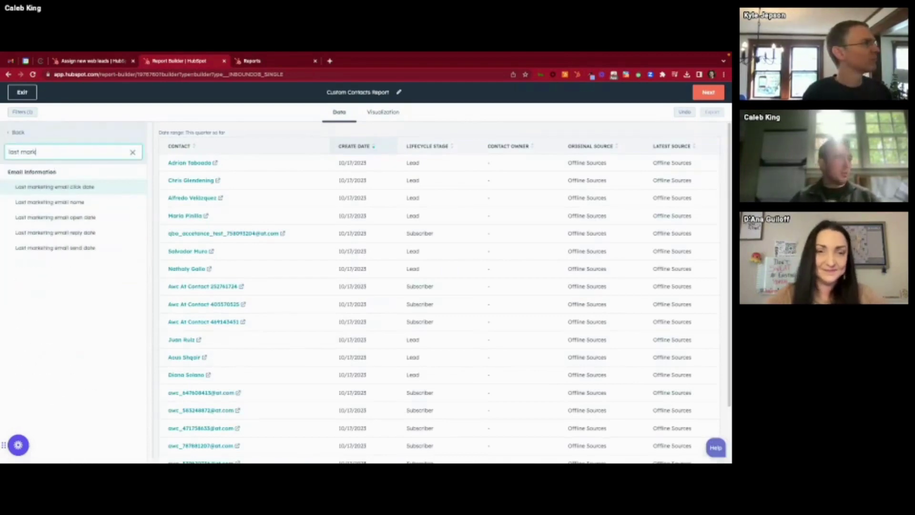
click(66, 247)
click(36, 309)
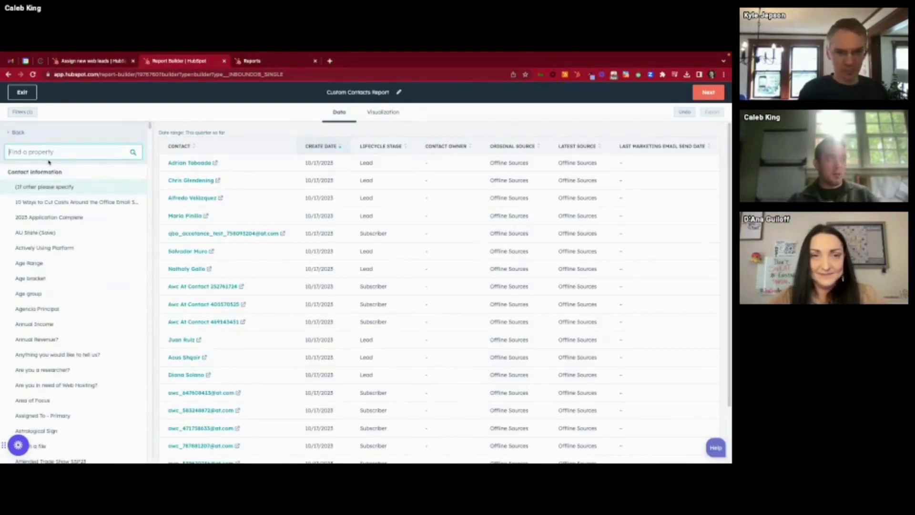
text(last mark)
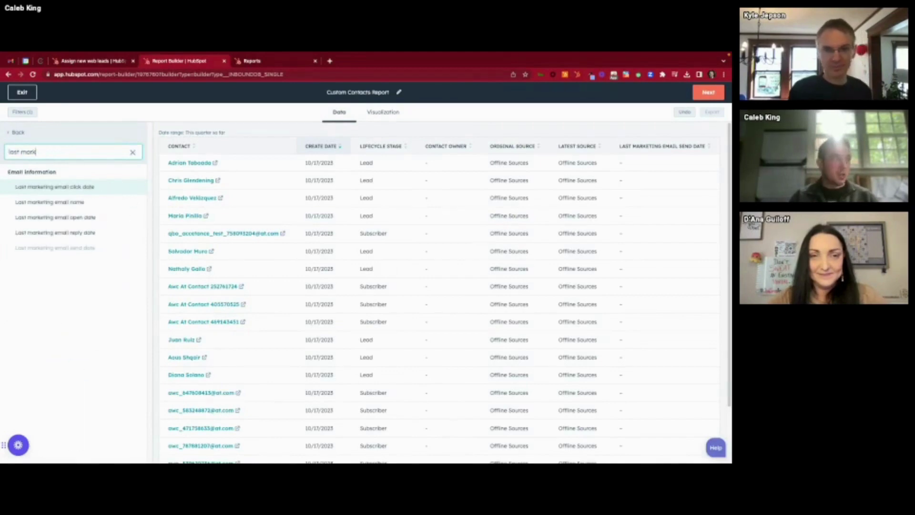
click(76, 187)
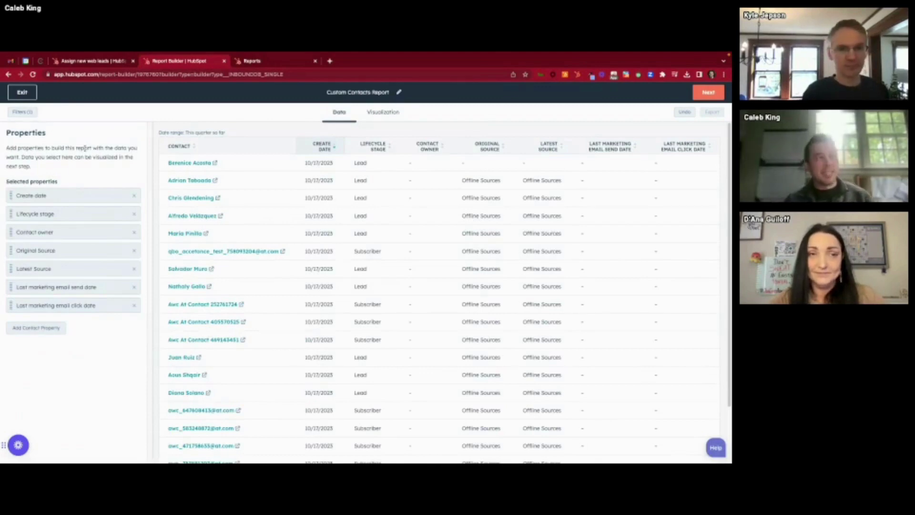
Build a bar chart of the contacts report displaying Contact owner measured by Count of Contacts
click(29, 112)
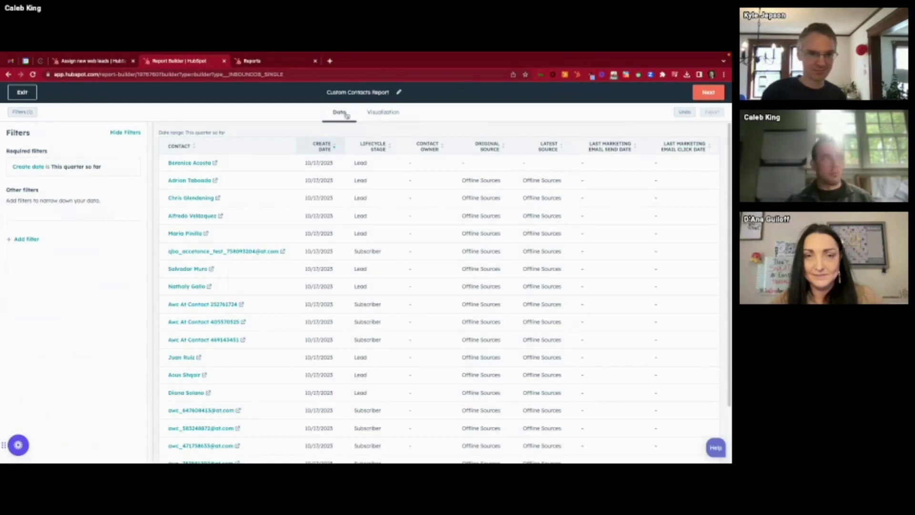
click(384, 114)
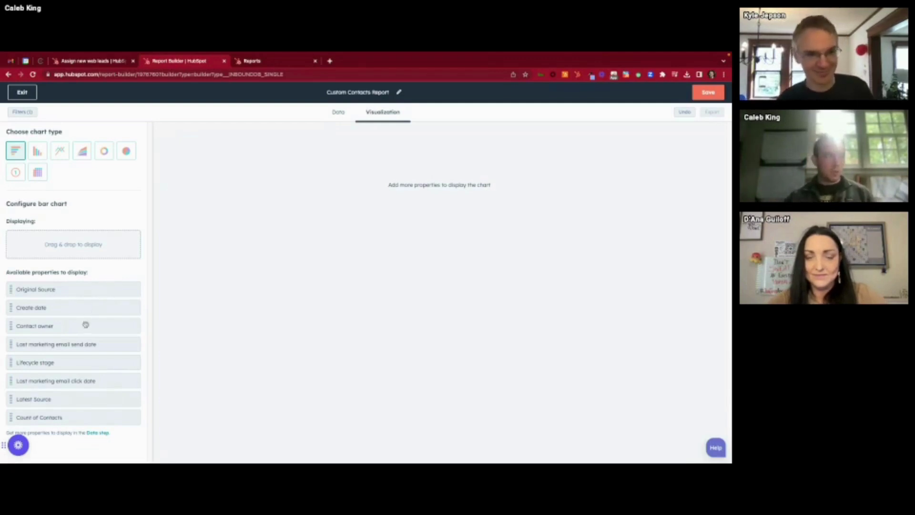
drag(86, 325, 90, 243)
drag(61, 421, 73, 266)
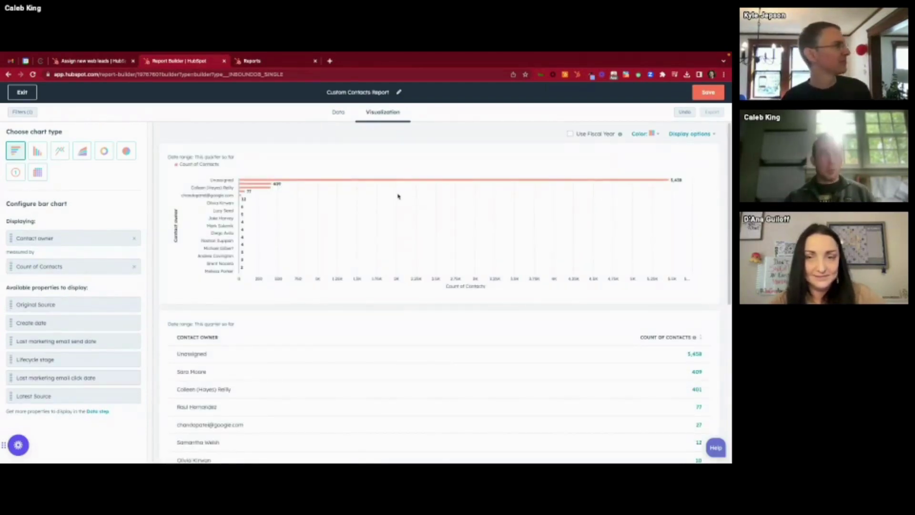
mouse_move(405, 182)
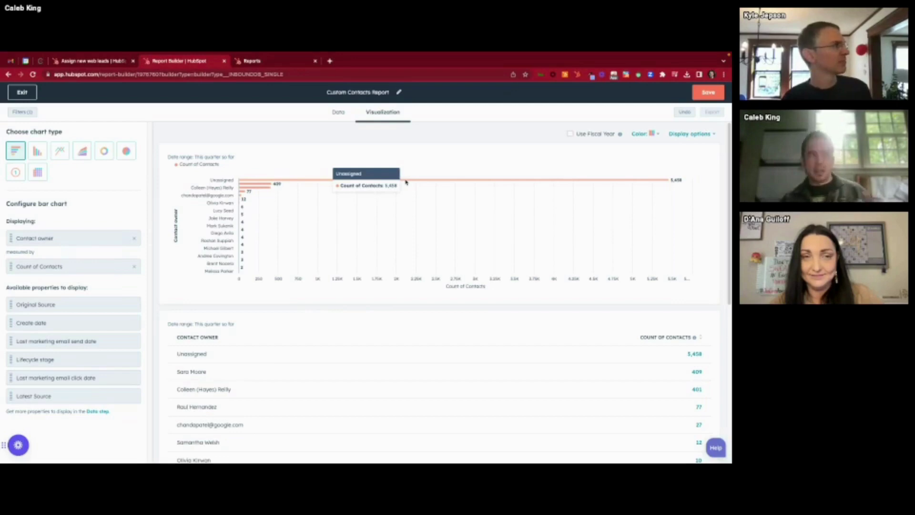
Replace Contact owner in the chart with Original Source and add Create date as the primary displayed property
click(134, 238)
drag(75, 308, 77, 237)
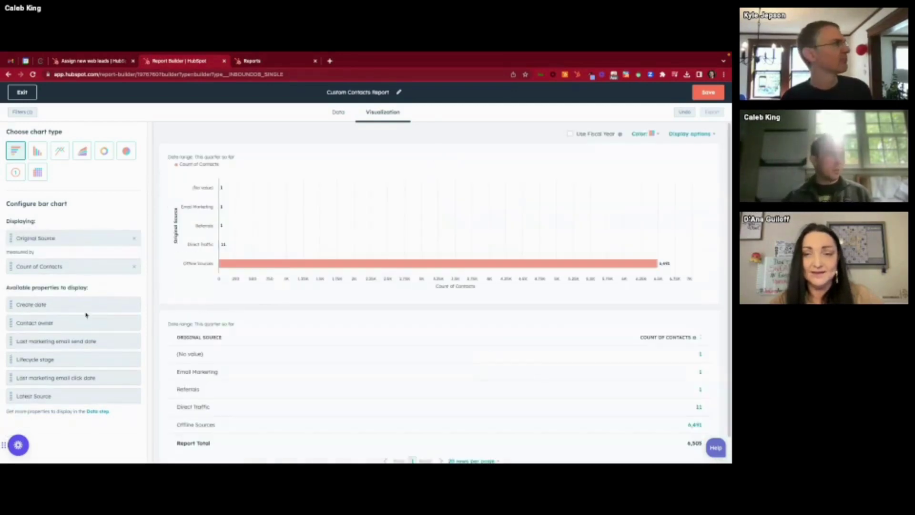
drag(69, 305, 83, 253)
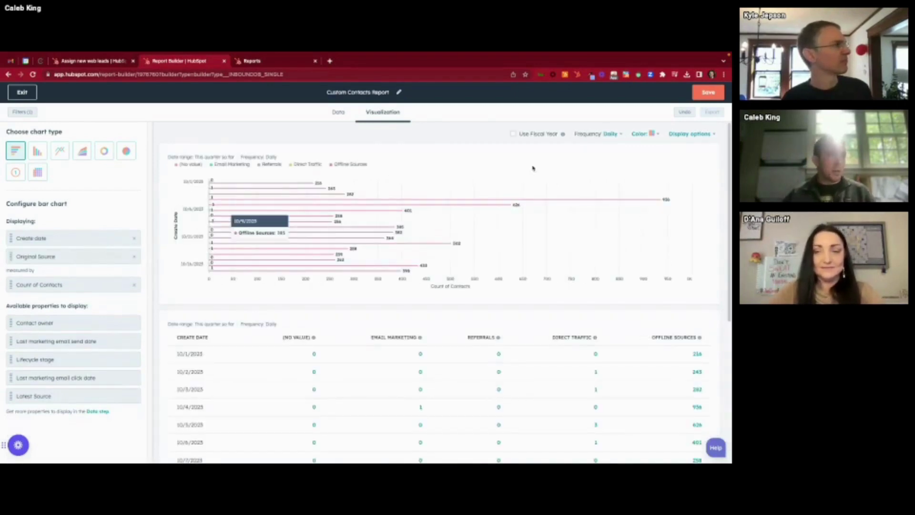
Set the chart frequency to Quarterly and change it to a column chart, keeping Create date ahead of Original Source
click(614, 134)
click(620, 200)
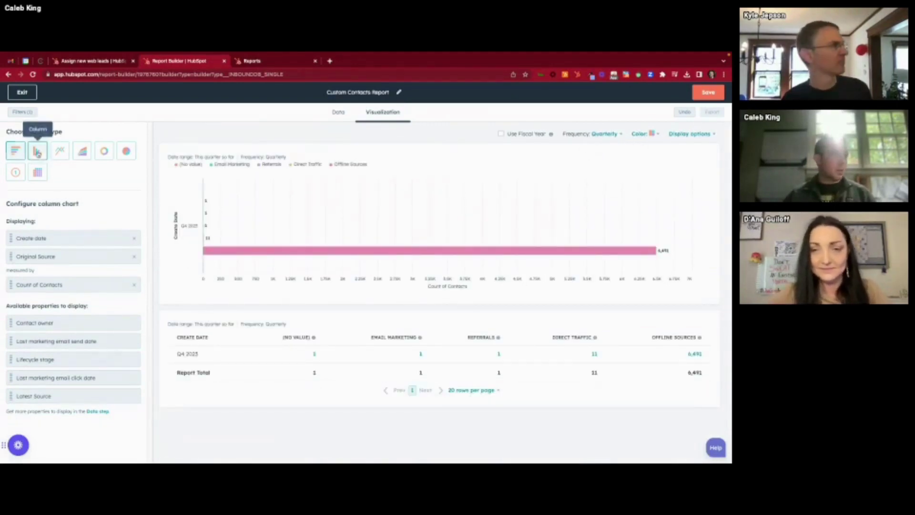
click(37, 154)
drag(94, 255, 95, 233)
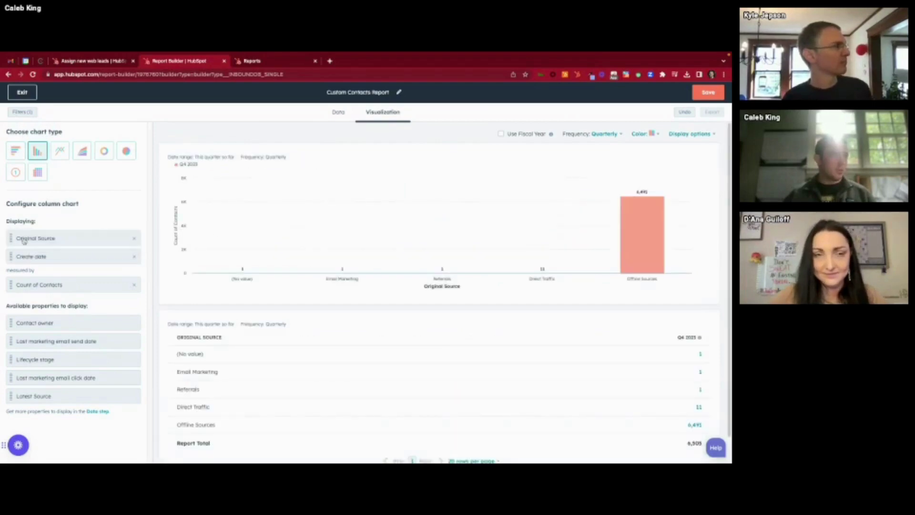
drag(33, 256, 33, 228)
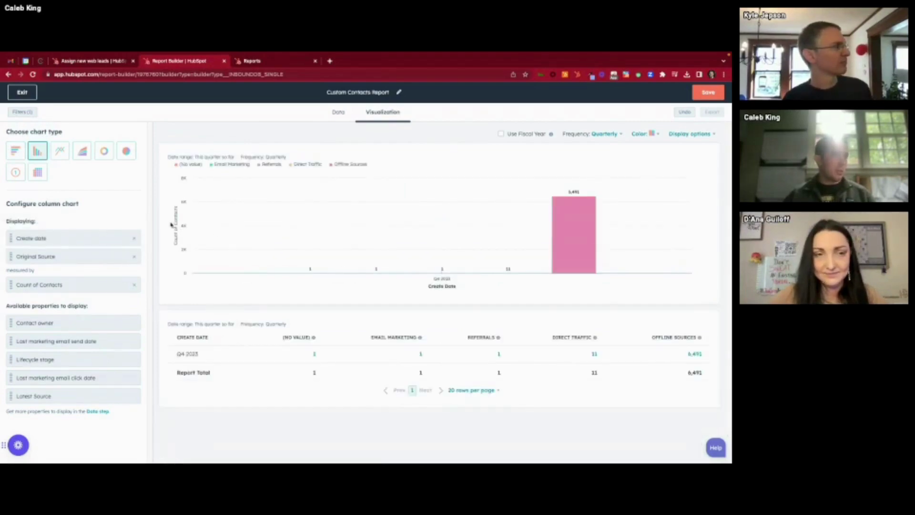
Set the chart frequency to Monthly and display the Original Source columns stacked
click(602, 135)
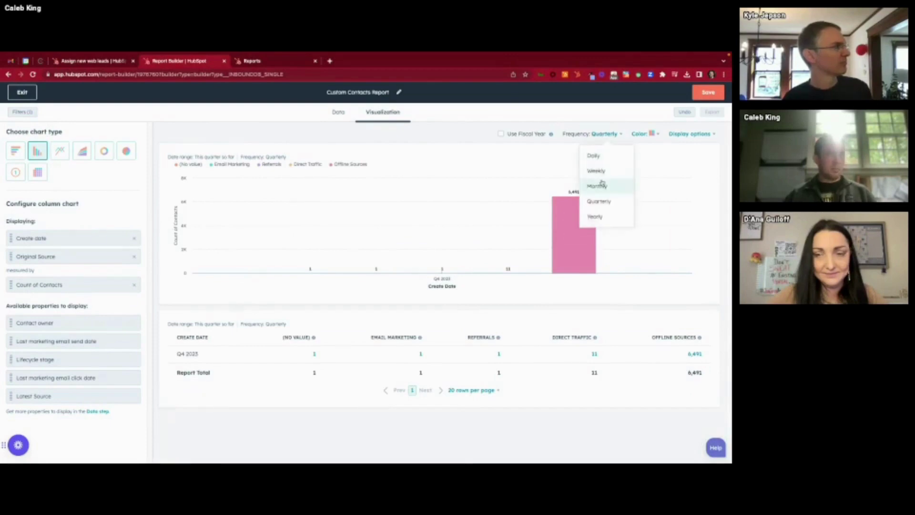
click(599, 185)
click(672, 135)
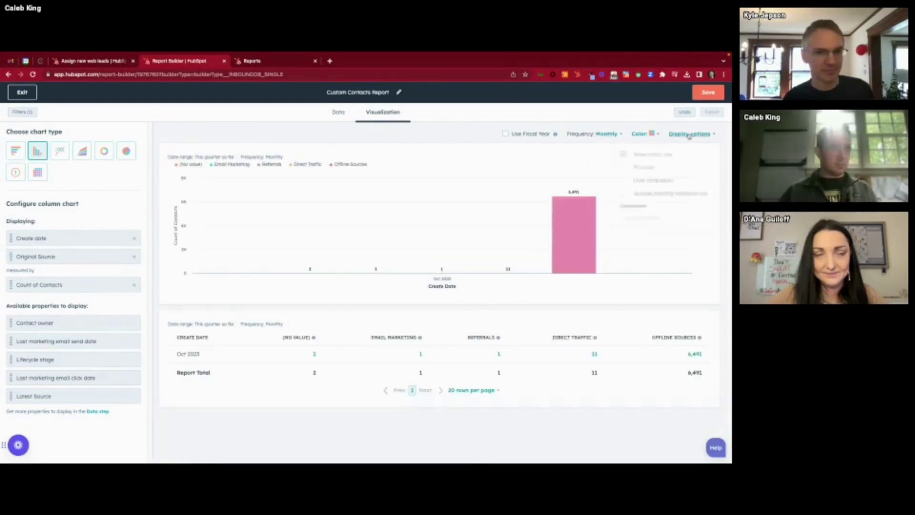
click(637, 173)
click(475, 145)
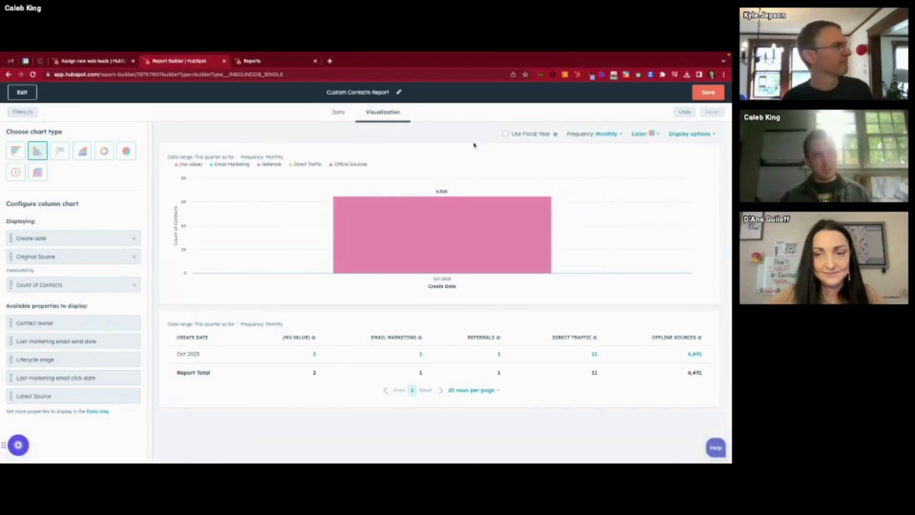
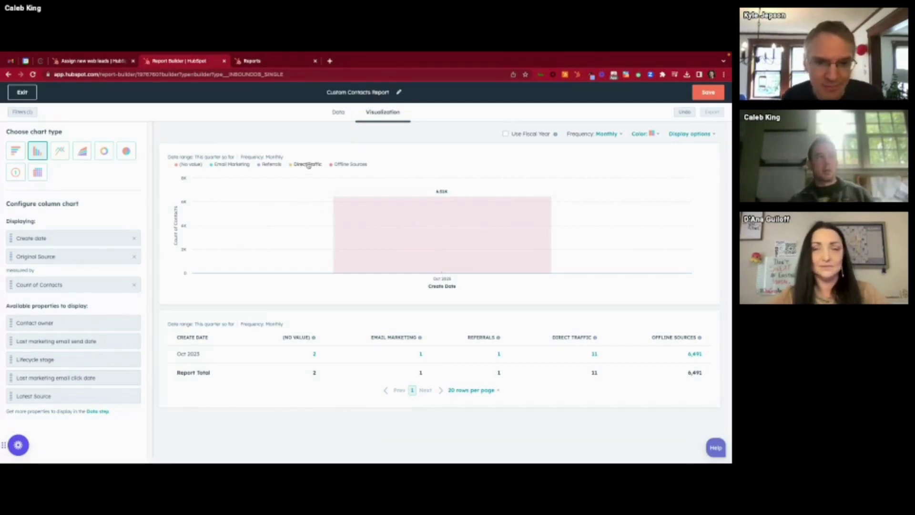
Change the report's Create date filter to this year
click(23, 112)
click(64, 168)
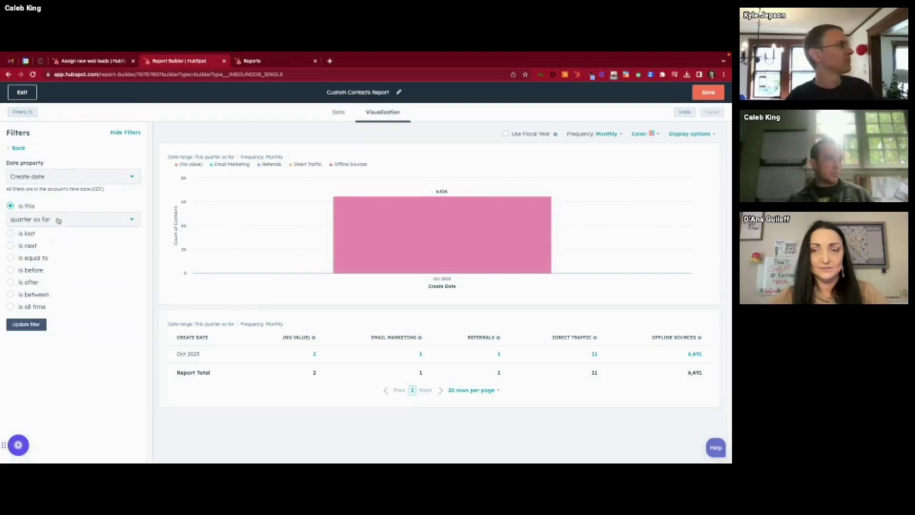
click(58, 220)
scroll(59, 267, down, 2)
click(48, 317)
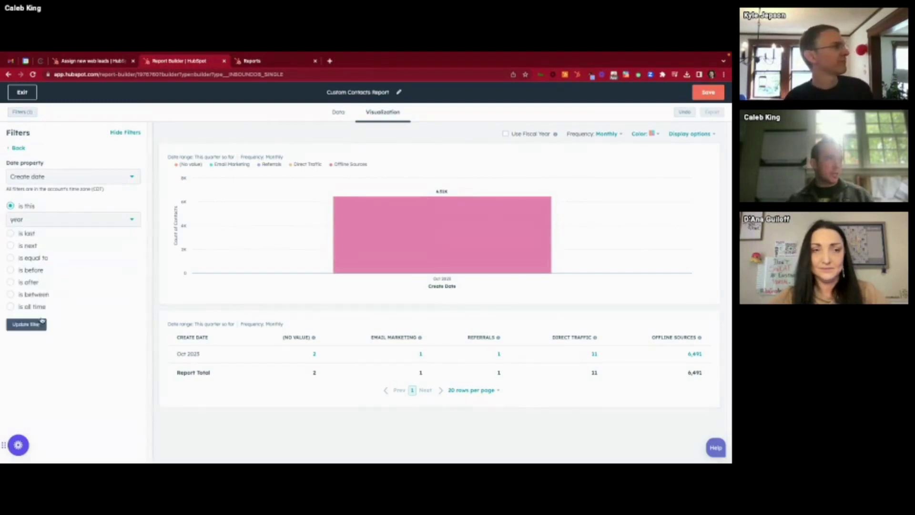
click(42, 322)
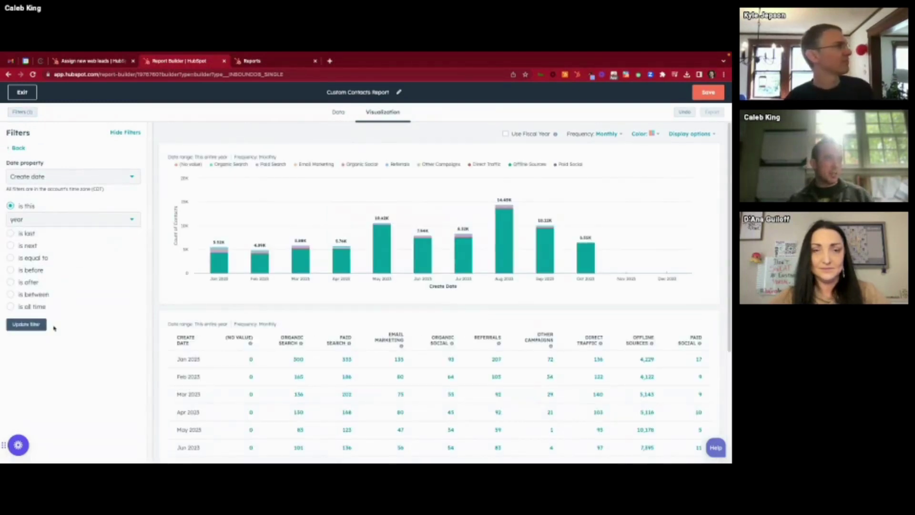
click(43, 327)
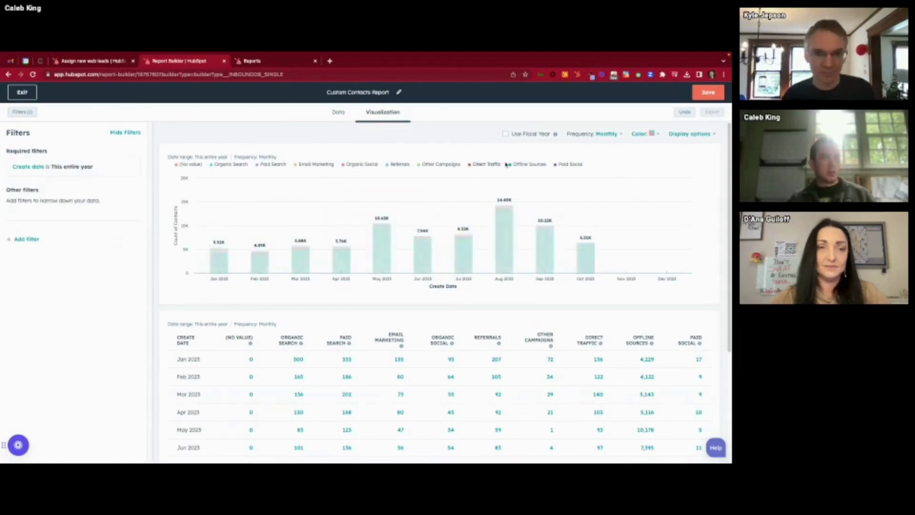
Hide the Offline Sources series and examine the monthly contact breakdown across the other original sources
click(524, 167)
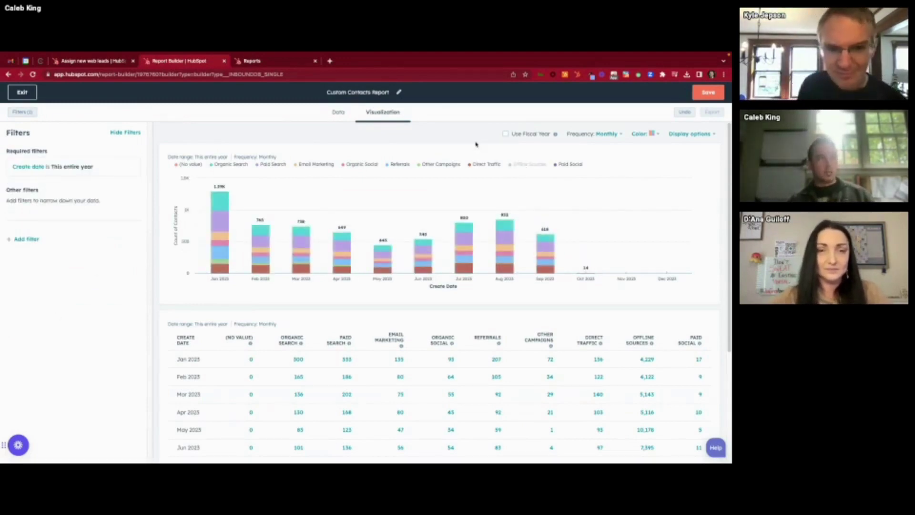
mouse_move(225, 218)
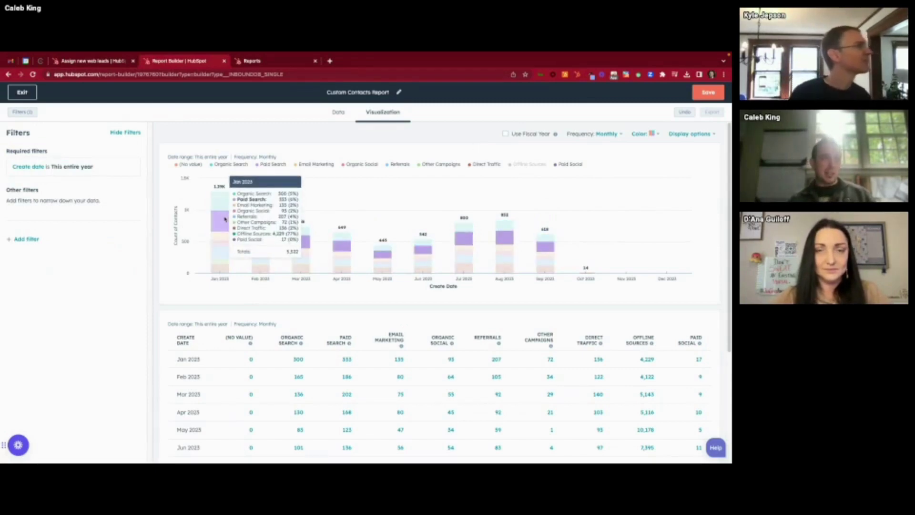
click(524, 164)
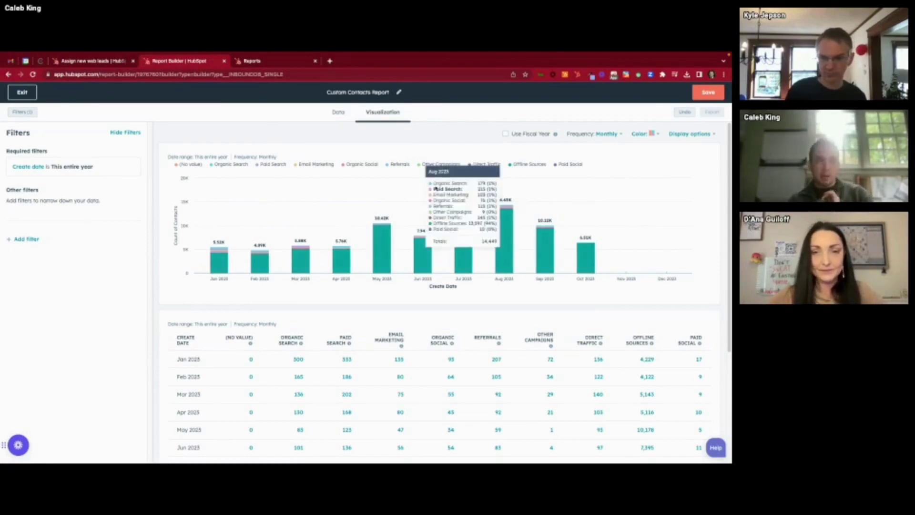
click(531, 164)
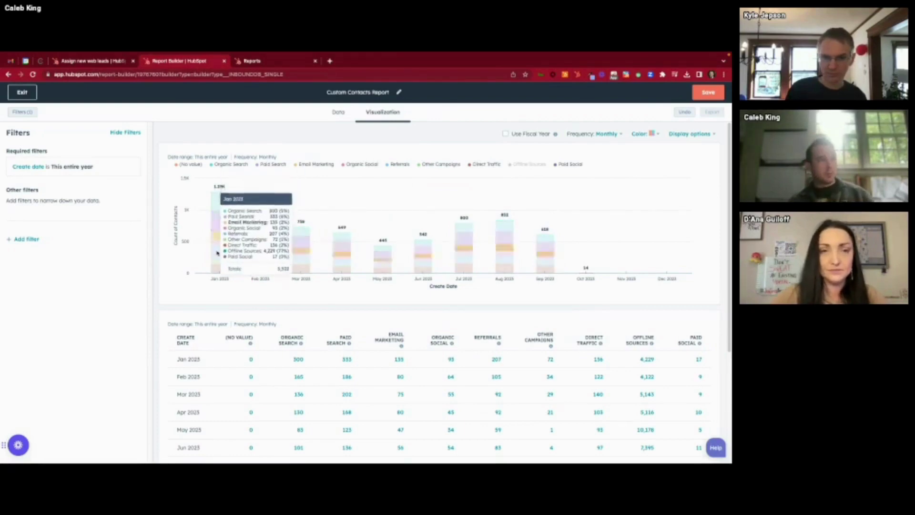
mouse_move(217, 270)
mouse_move(259, 234)
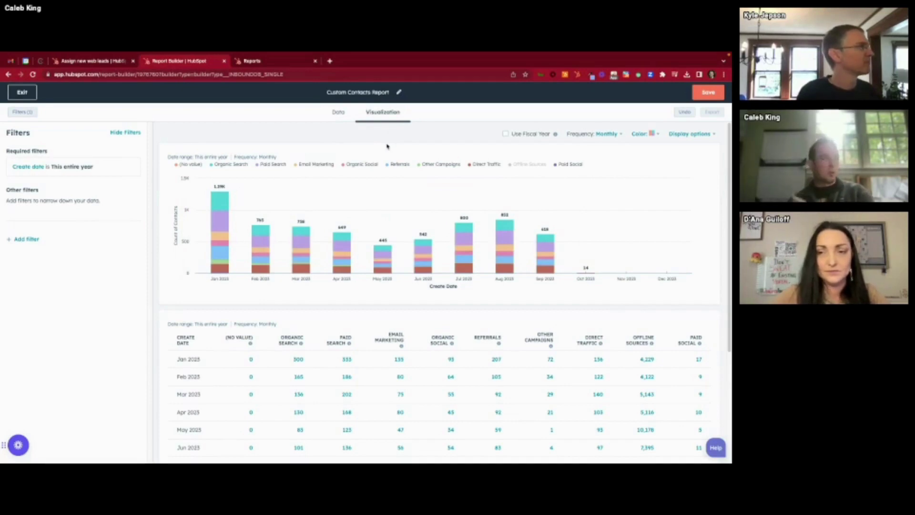
Chart Count of Contacts by Last marketing email send date instead of Create date and Original Source, with Quarterly frequency
click(380, 118)
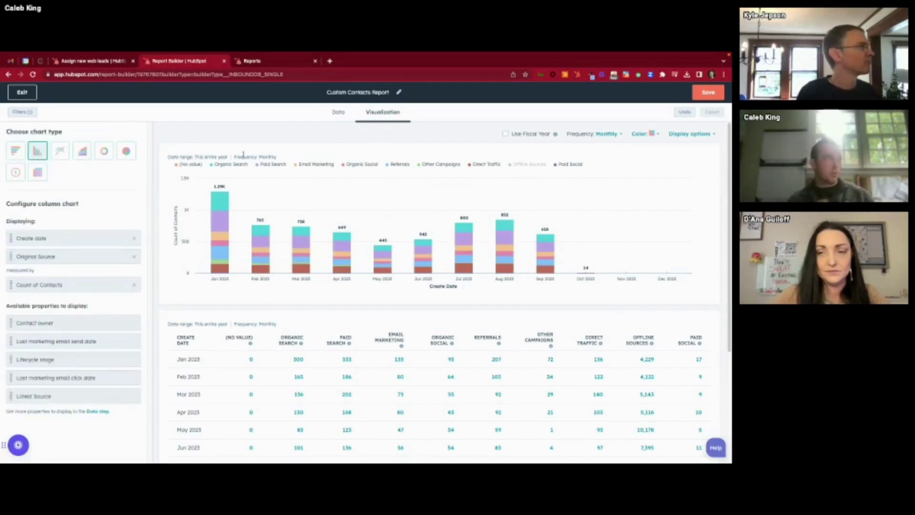
click(134, 256)
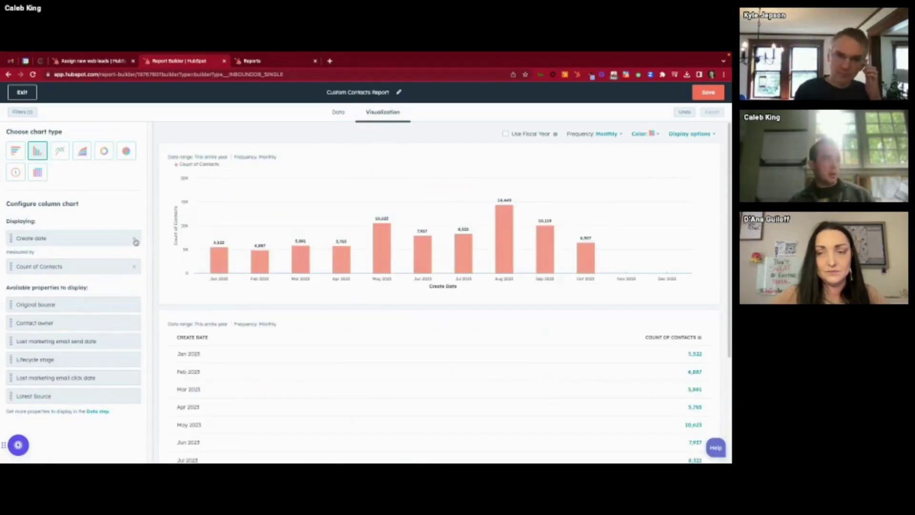
drag(101, 342, 100, 238)
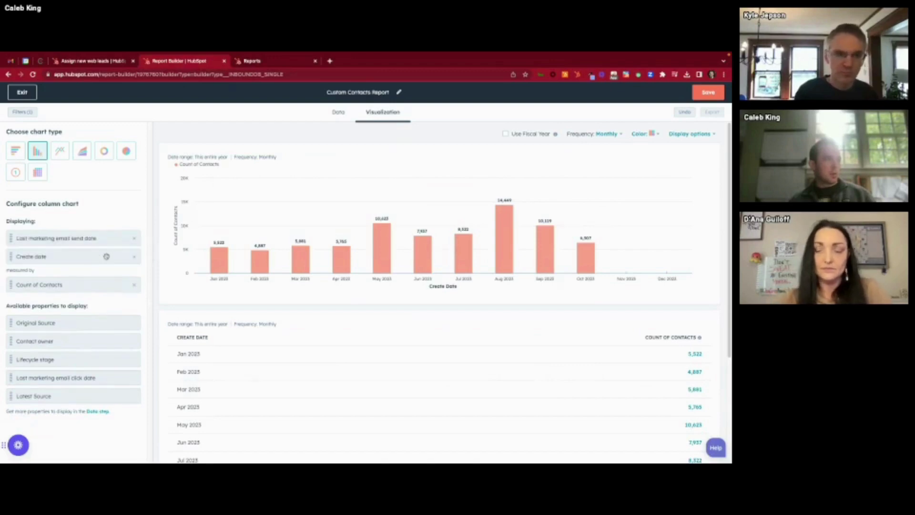
click(136, 257)
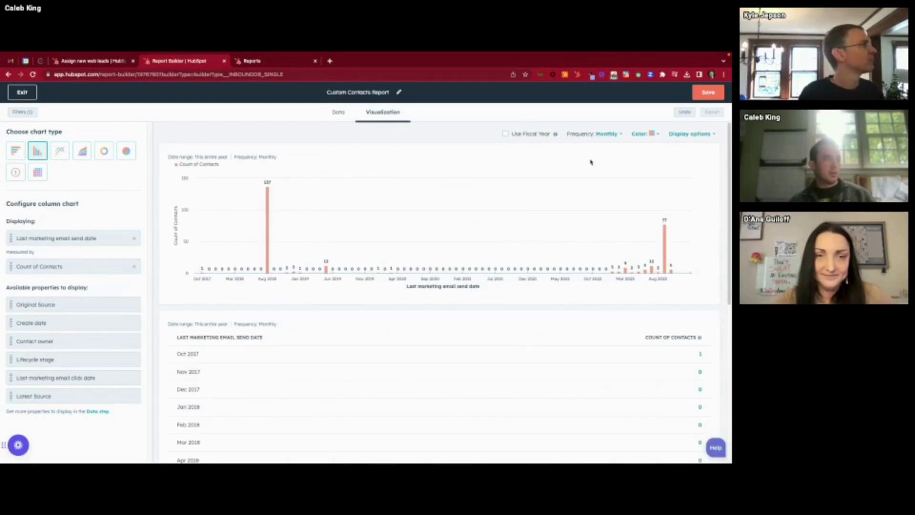
click(609, 135)
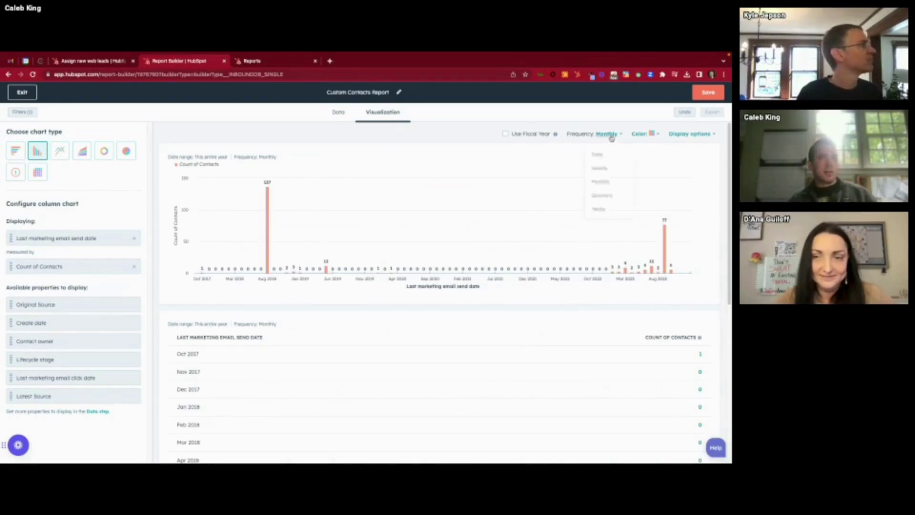
click(603, 191)
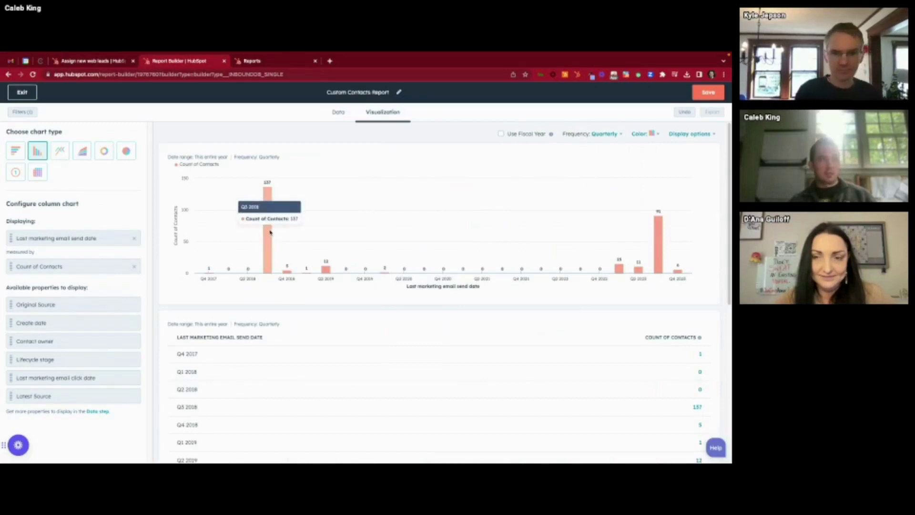
Replace Last marketing email send date in the column chart with Last marketing email click date
click(135, 241)
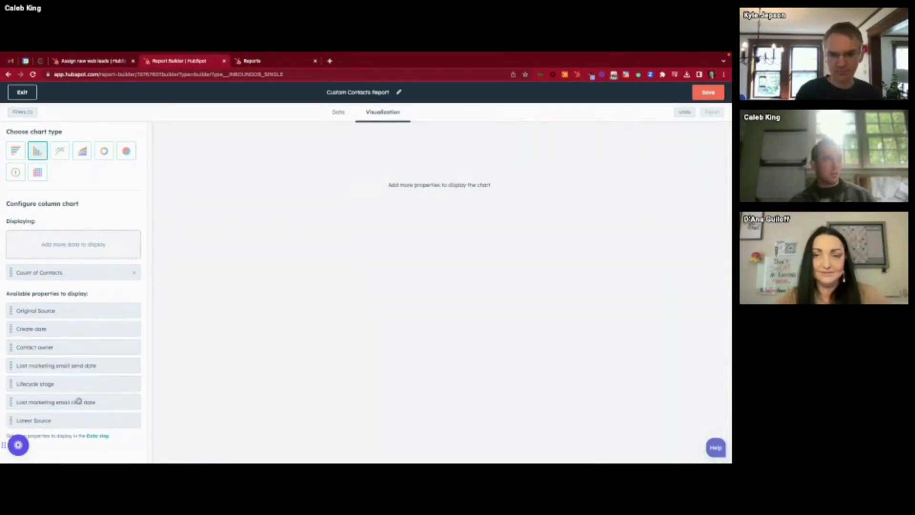
drag(78, 400, 78, 239)
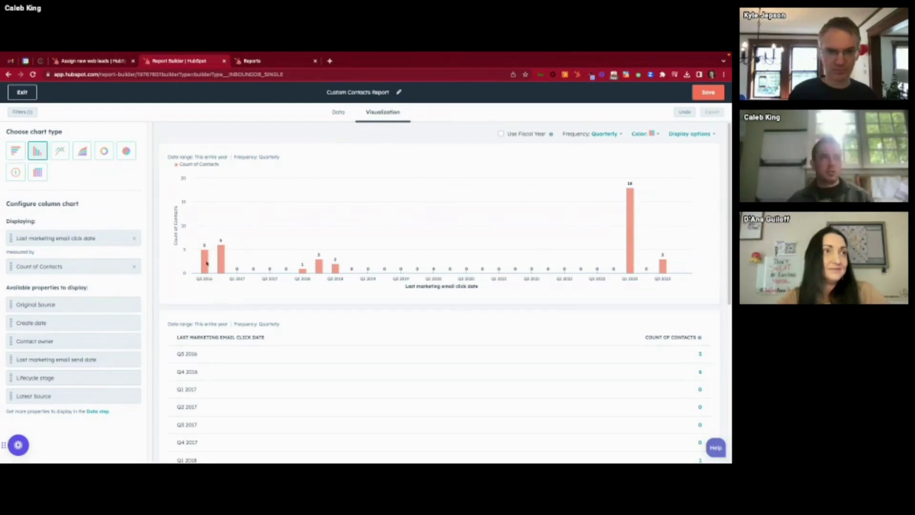
Open the contacts behind the Q4 2016 column and examine their lifecycle stages and last marketing email send dates
click(221, 258)
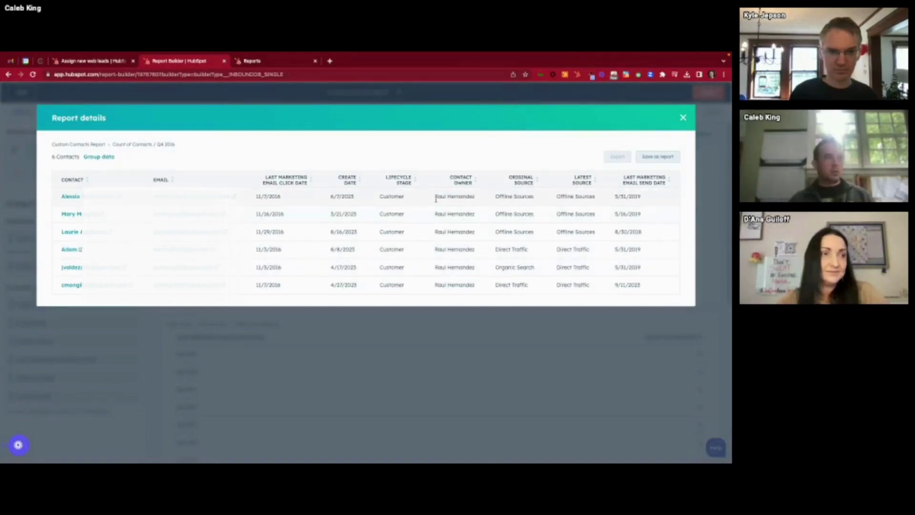
drag(378, 199, 424, 286)
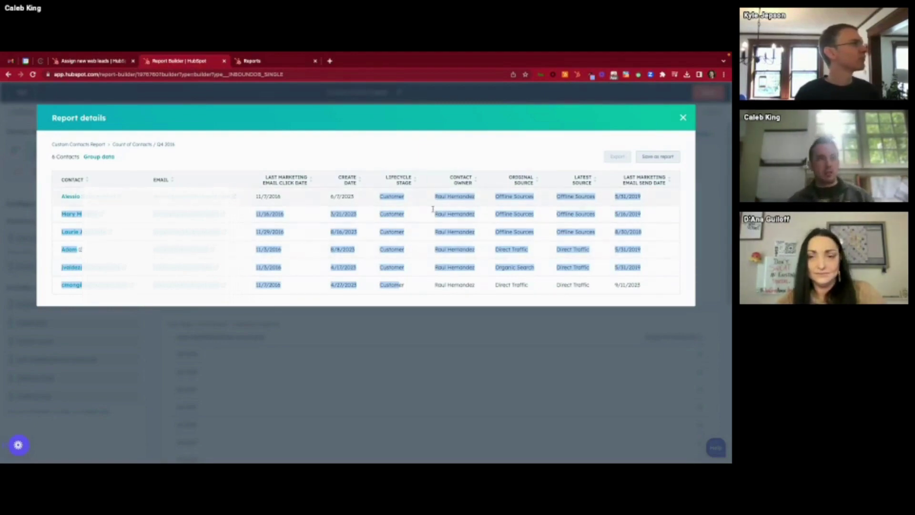
click(535, 207)
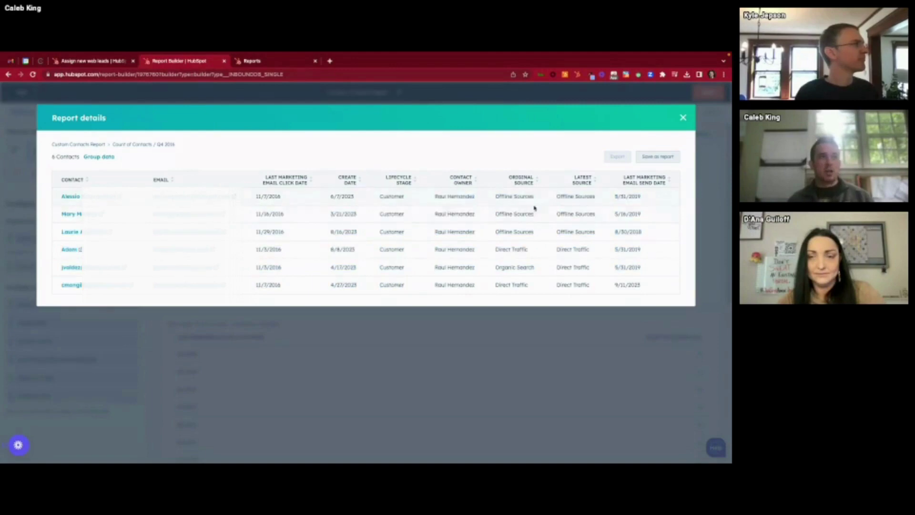
drag(613, 196, 637, 293)
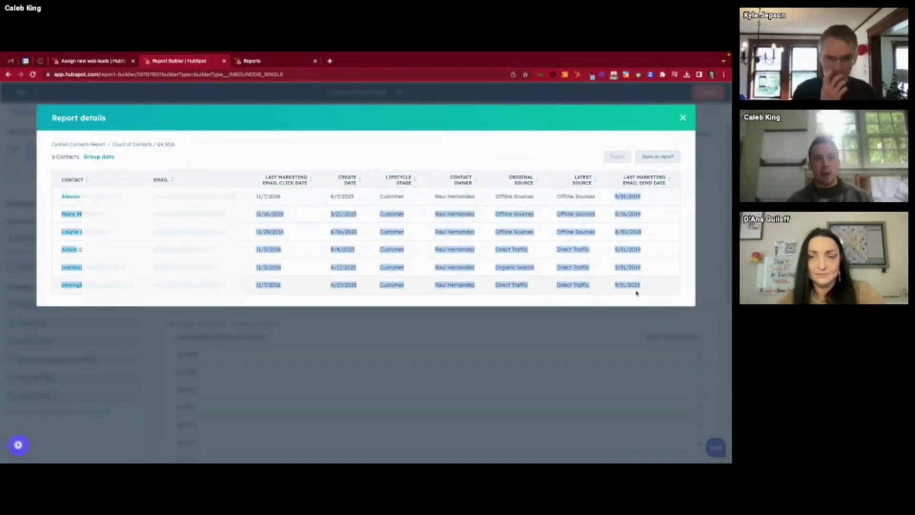
click(487, 286)
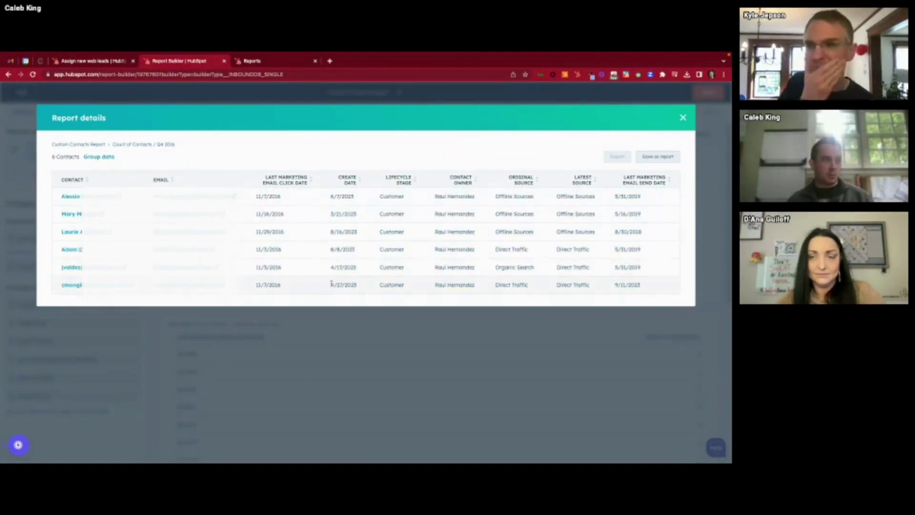
Compare the Q4 2016 contacts' last marketing email send dates and close the report details
drag(612, 269, 655, 204)
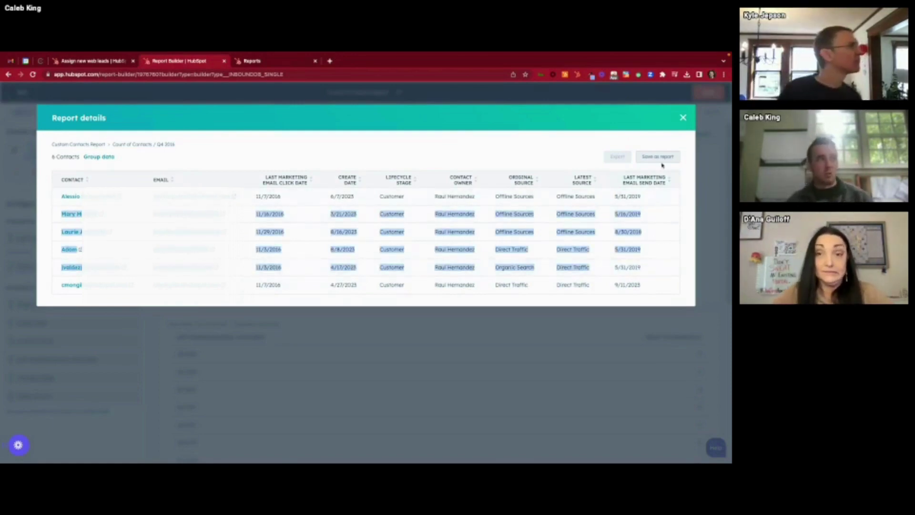
click(687, 123)
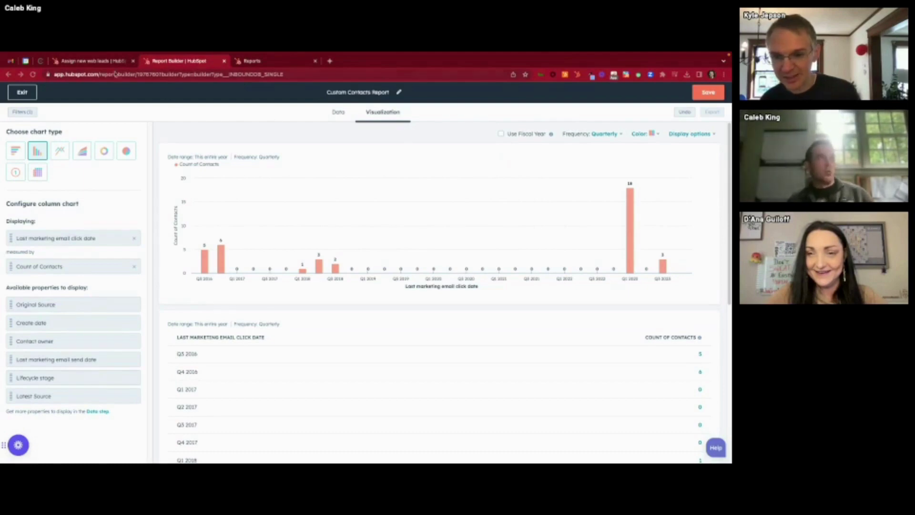
Leave the workflow and open the Deals records in list view with the insights hidden
click(104, 62)
click(40, 92)
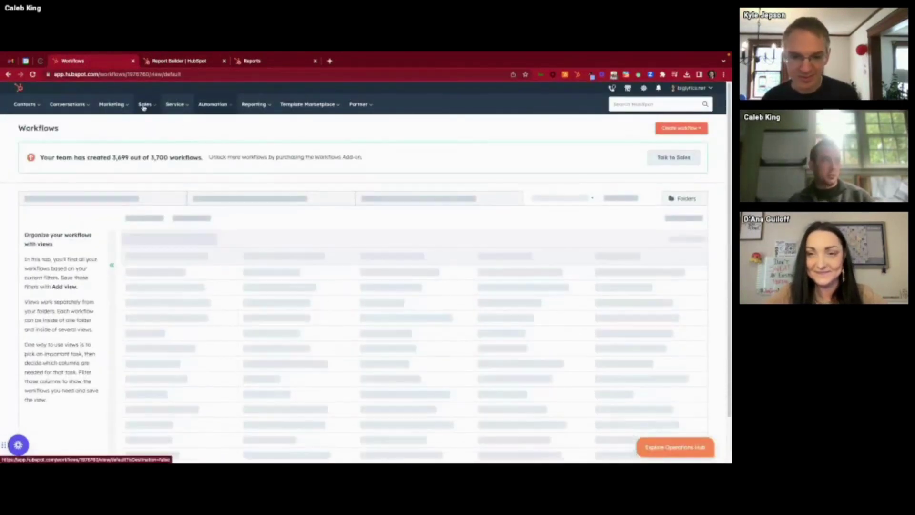
click(144, 105)
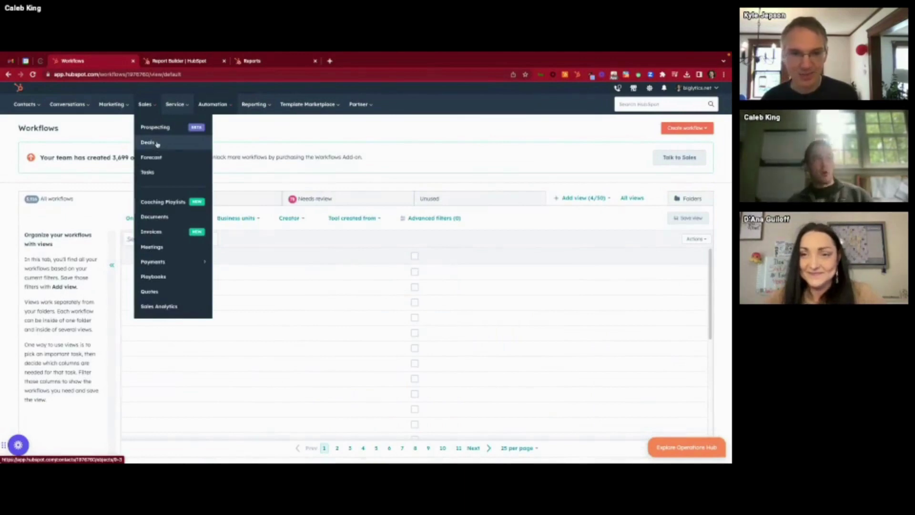
click(157, 144)
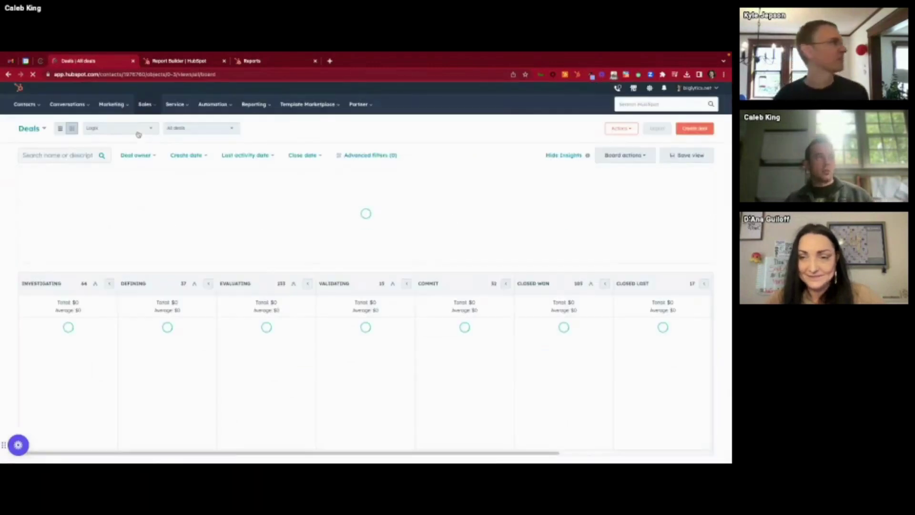
click(60, 128)
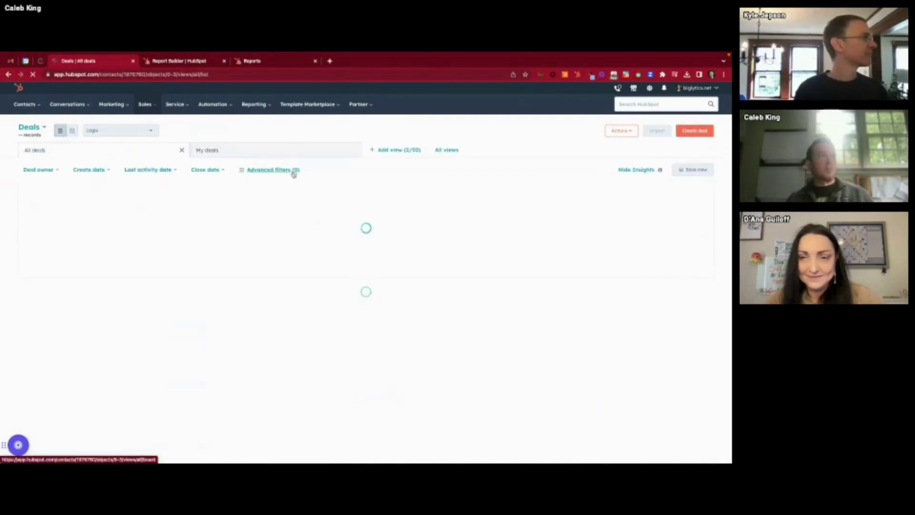
click(122, 130)
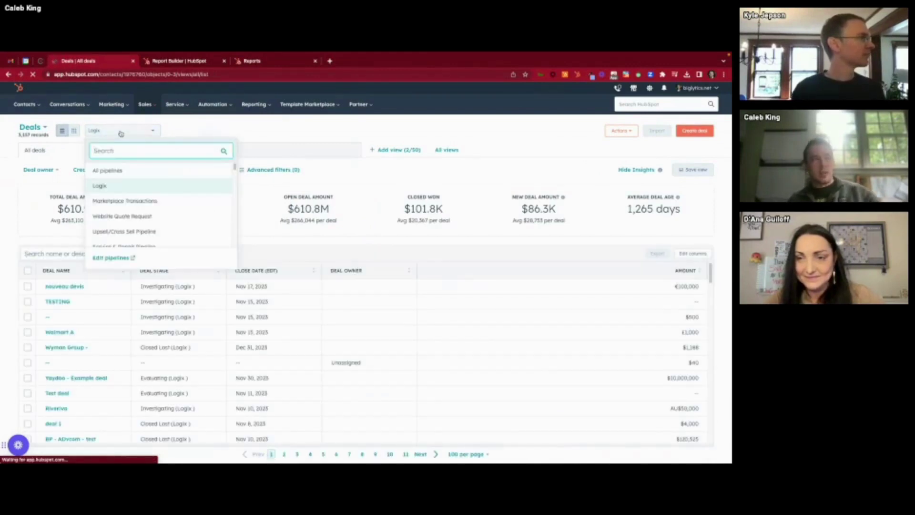
click(211, 126)
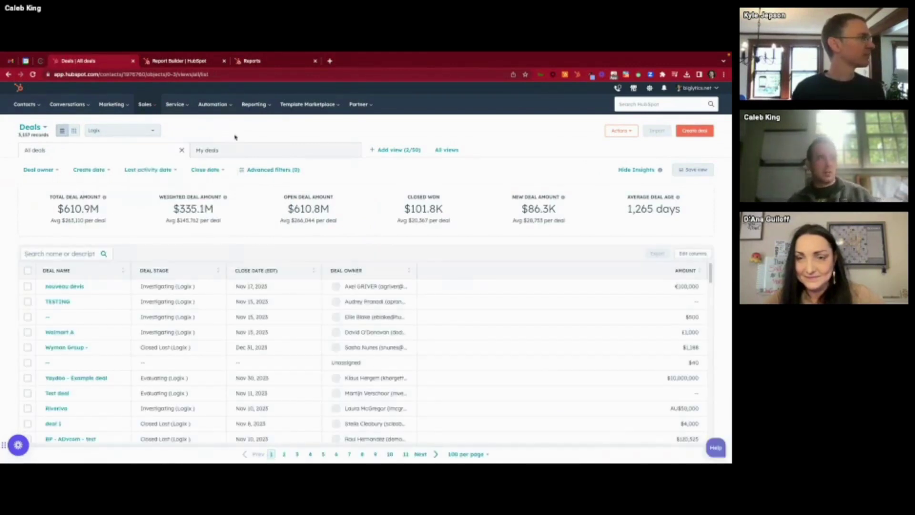
click(636, 170)
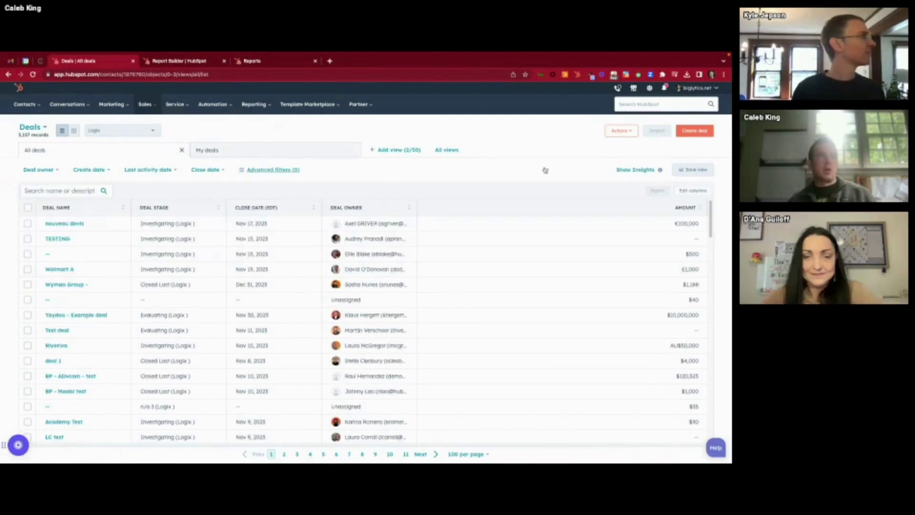
Search the deal filter properties for "number of assoc"
click(655, 153)
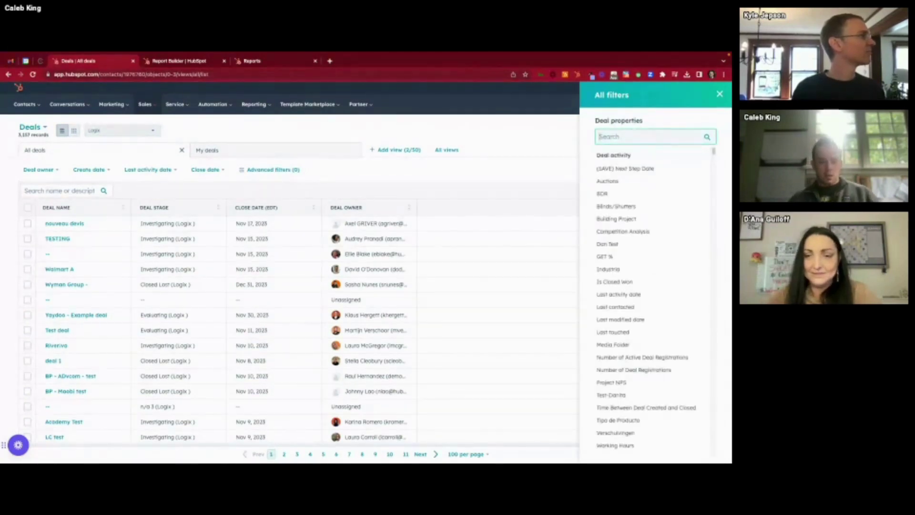
text(num)
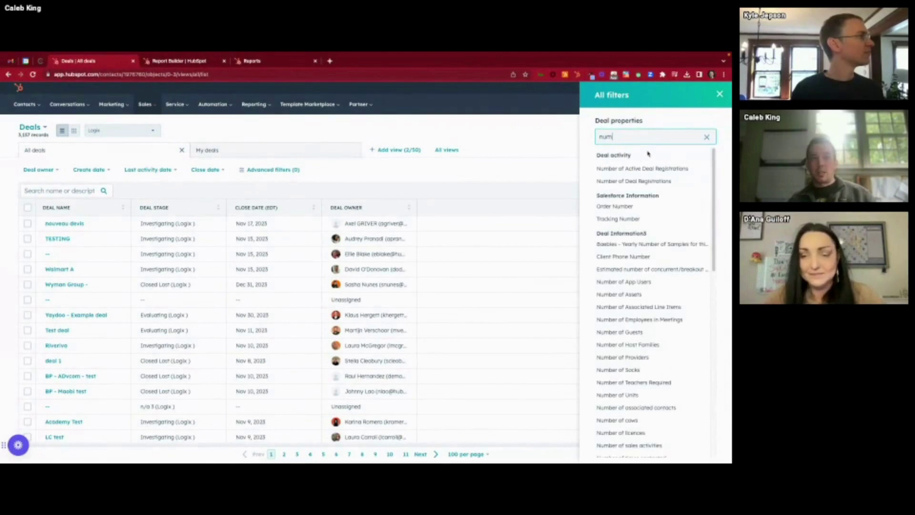
text(ber of)
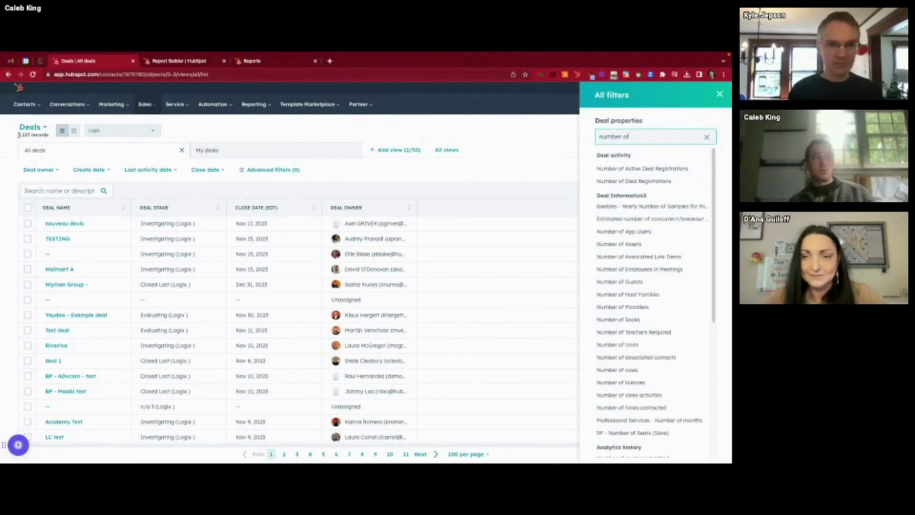
drag(18, 135, 37, 137)
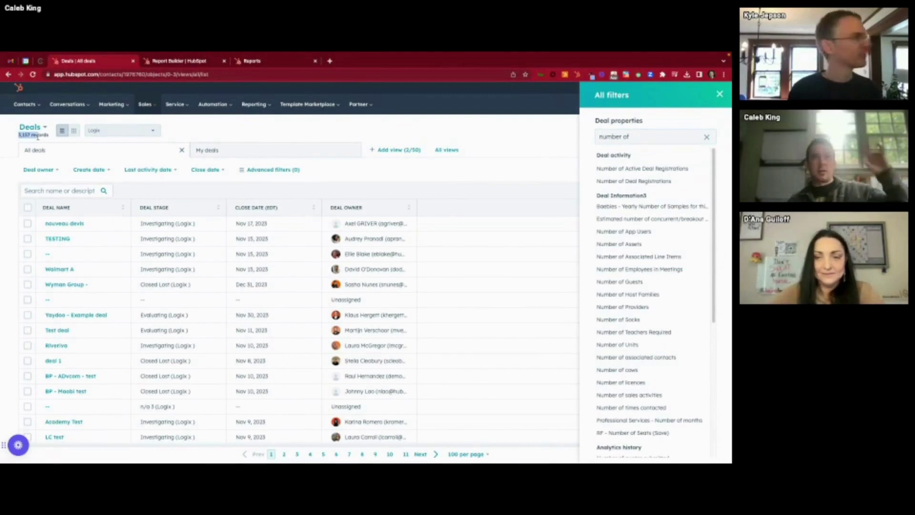
click(640, 136)
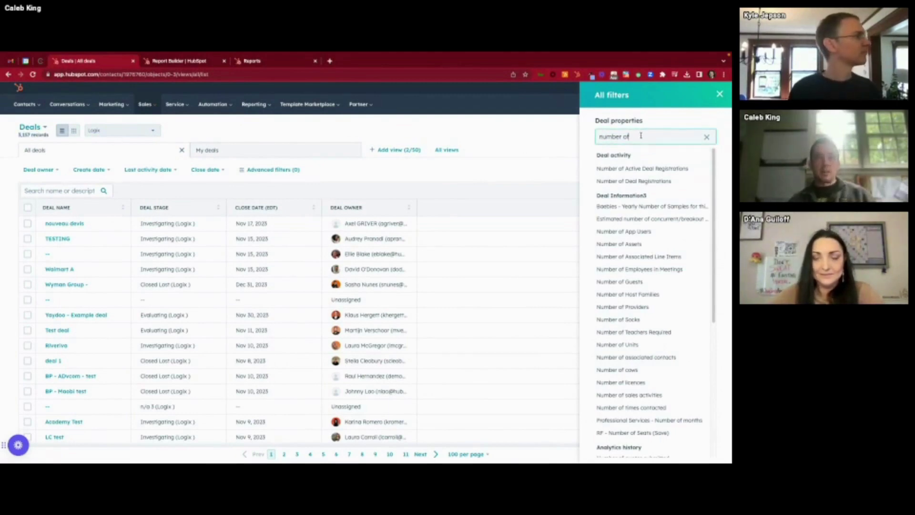
text(assoc)
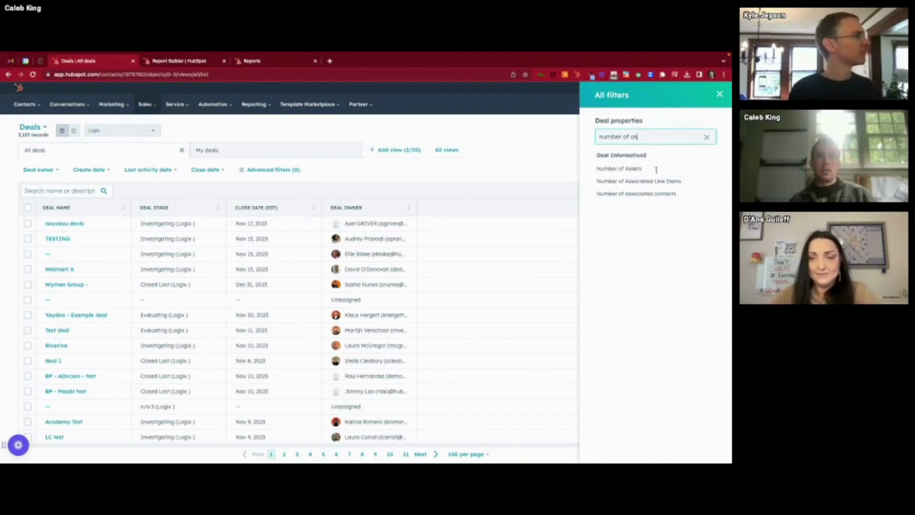
Check which deals have a Number of associated contacts greater than or equal to 1, and clear that filter
click(657, 181)
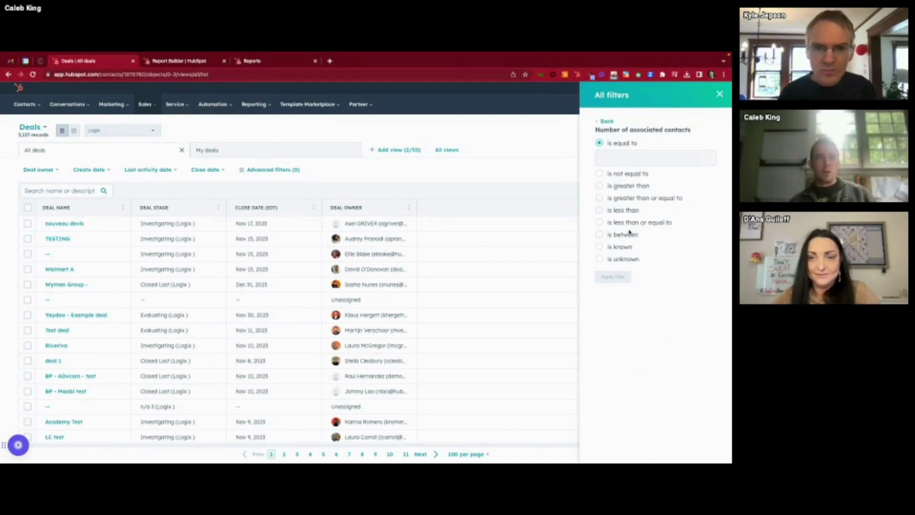
click(634, 198)
click(624, 196)
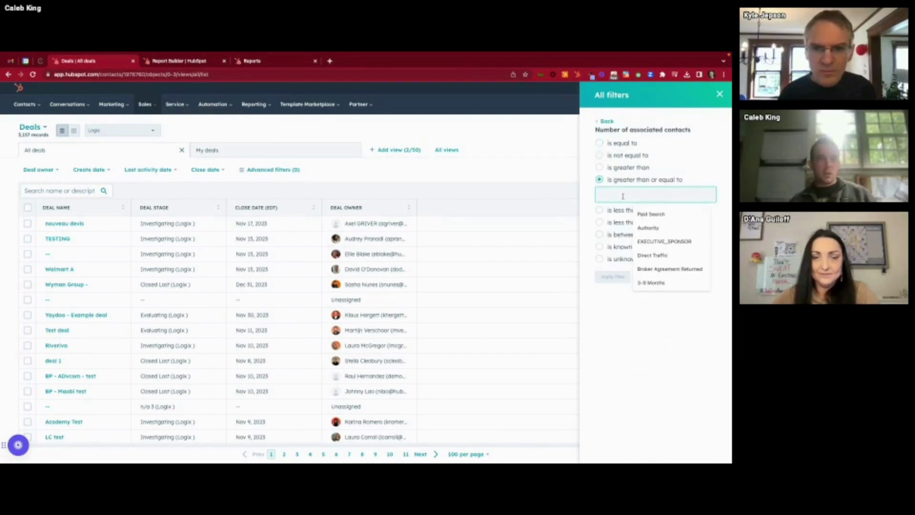
text(1)
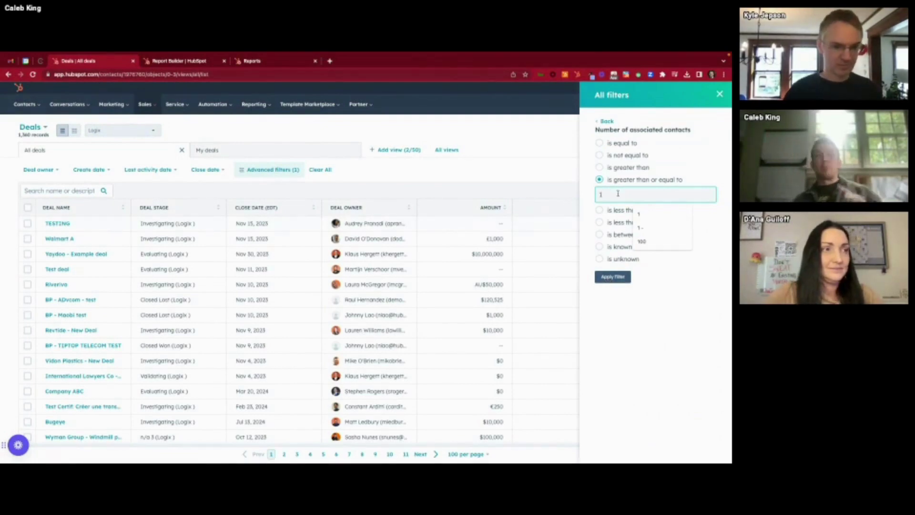
click(608, 124)
click(608, 122)
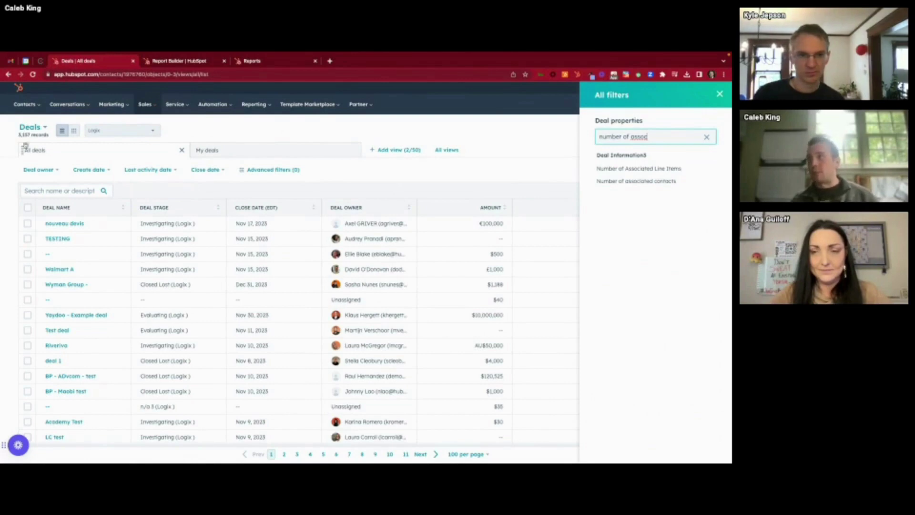
Return to the Custom Contacts Report and chart Original Source in place of Last marketing email click date
click(172, 62)
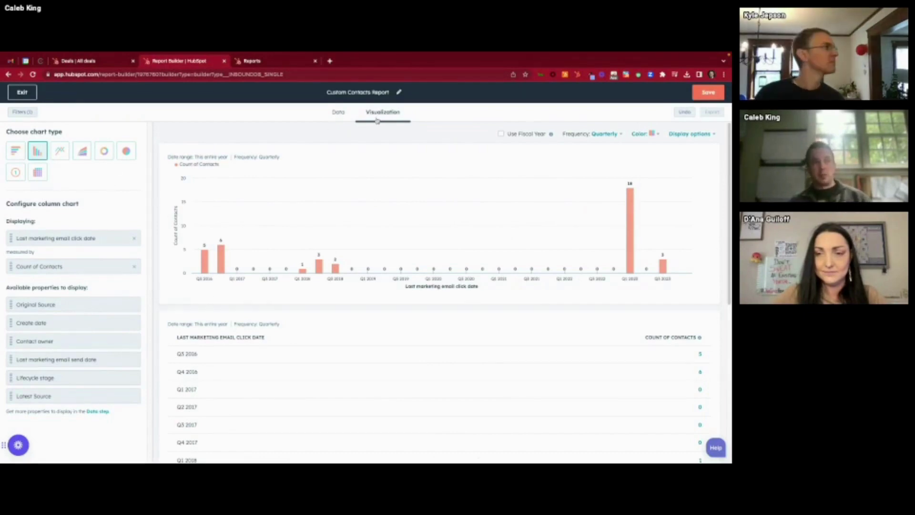
click(134, 241)
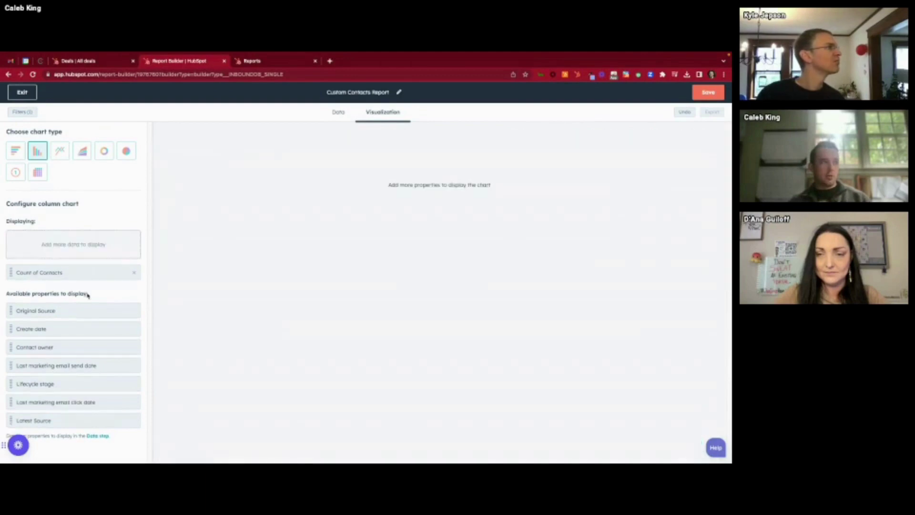
drag(85, 307, 96, 250)
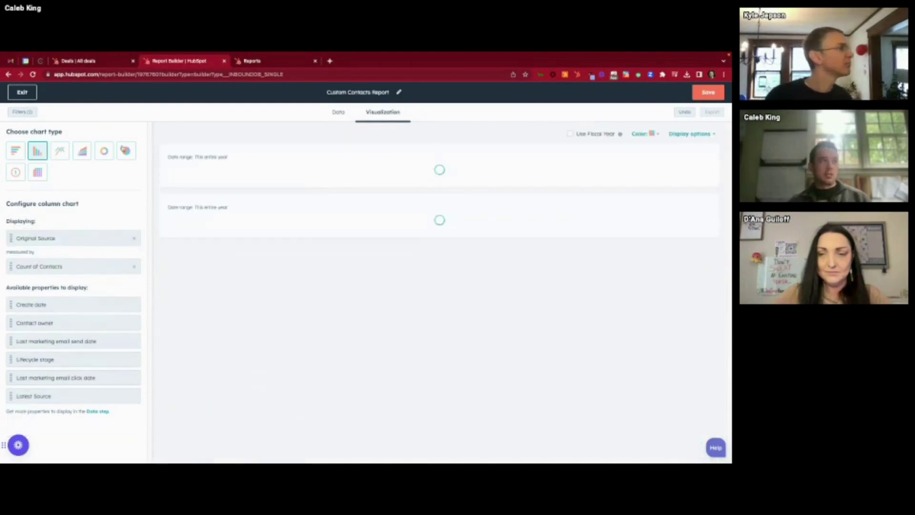
Filter the contacts report to records whose Original Source is any of Offline sources
click(23, 112)
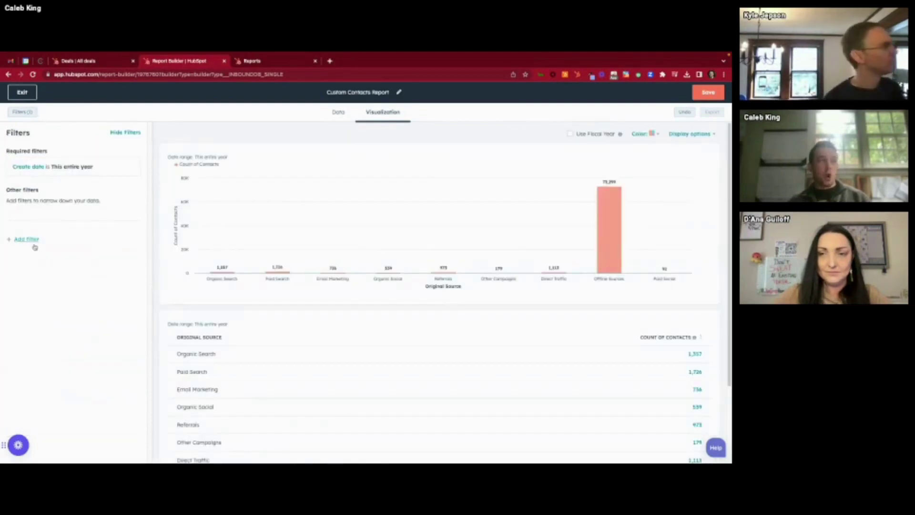
click(27, 240)
text(original)
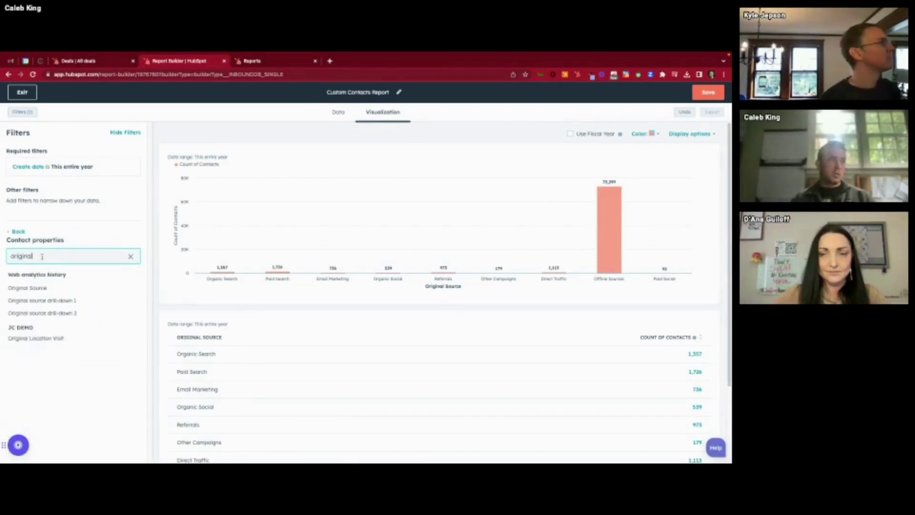
click(51, 288)
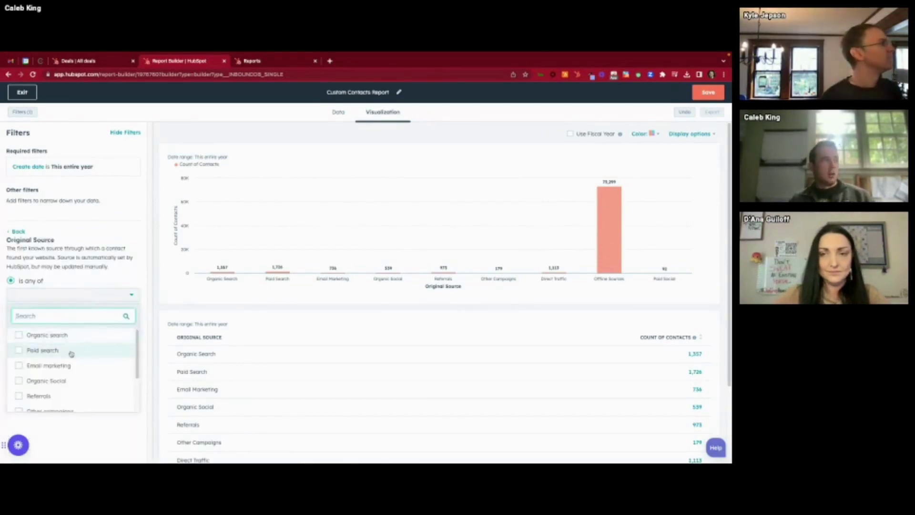
scroll(72, 358, down, 3)
click(63, 389)
key(Escape)
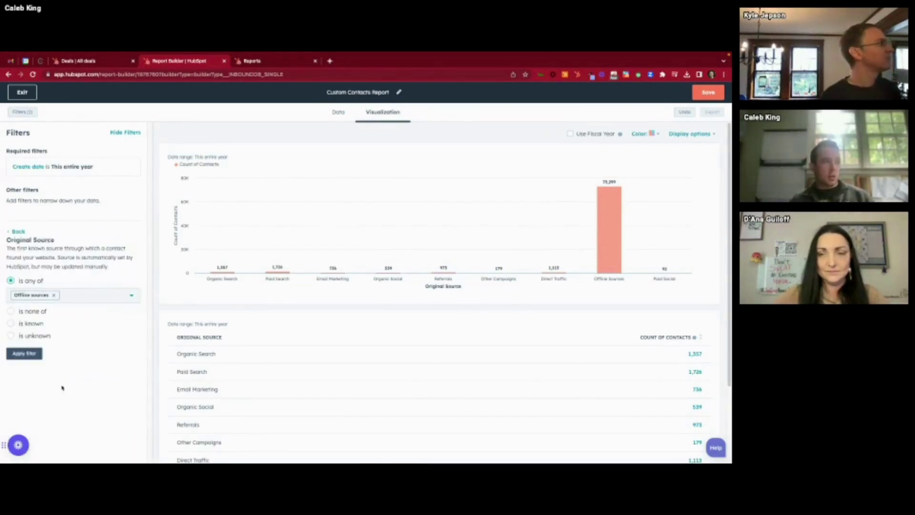
click(24, 353)
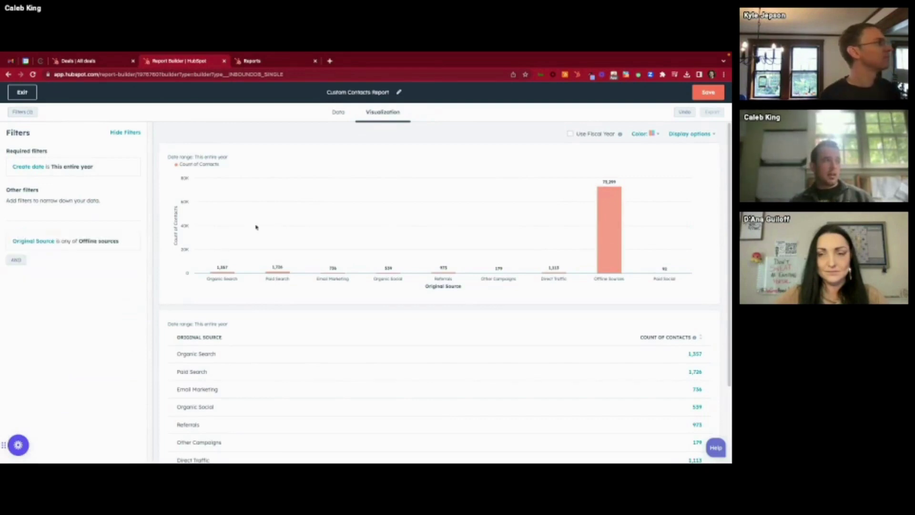
Add the Original source drill-down 1 property to the contacts report's data
click(339, 114)
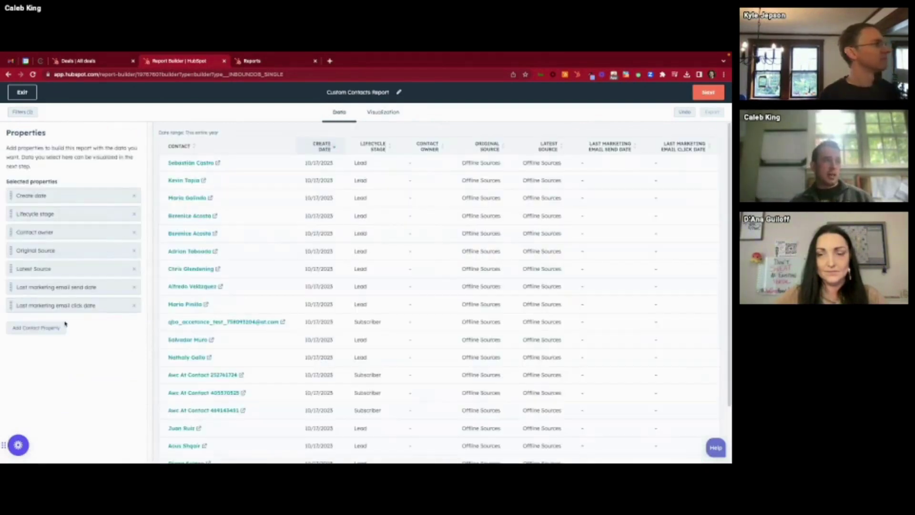
click(61, 328)
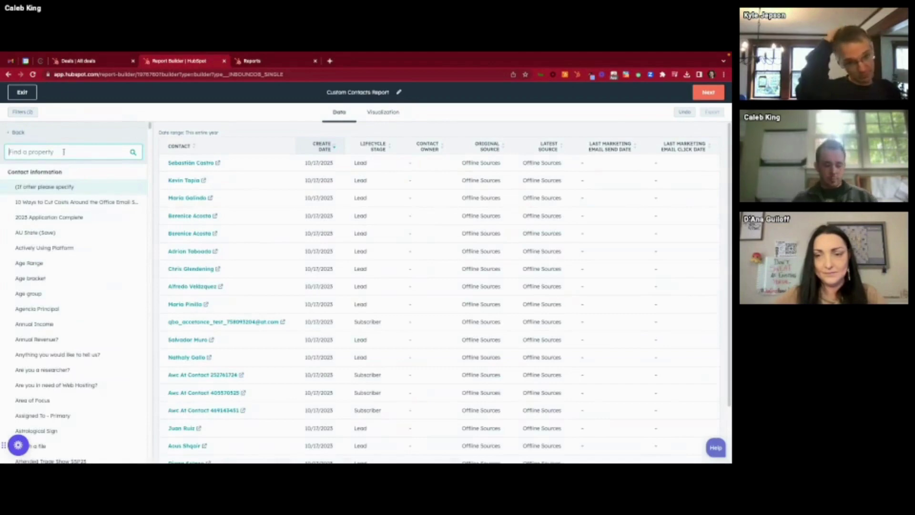
text(drill do)
key(BackSpace)
key(BackSpace)
key(BackSpace)
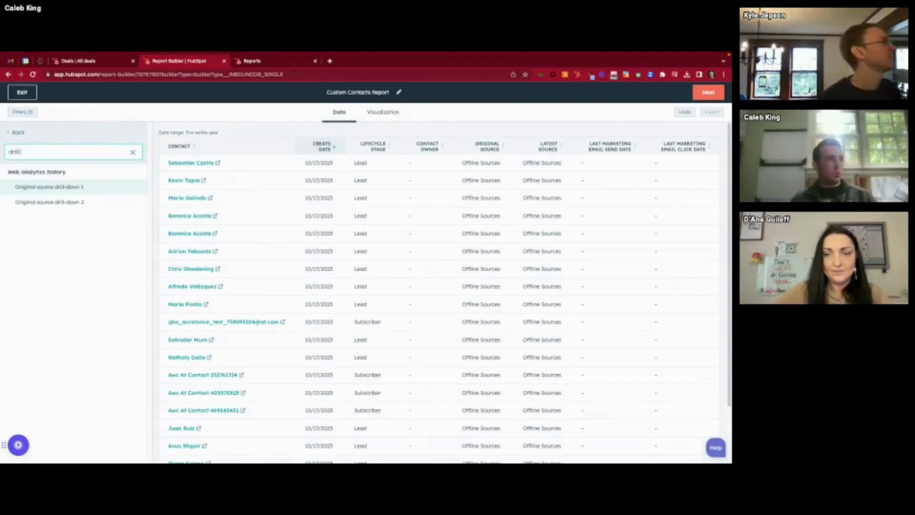
click(67, 186)
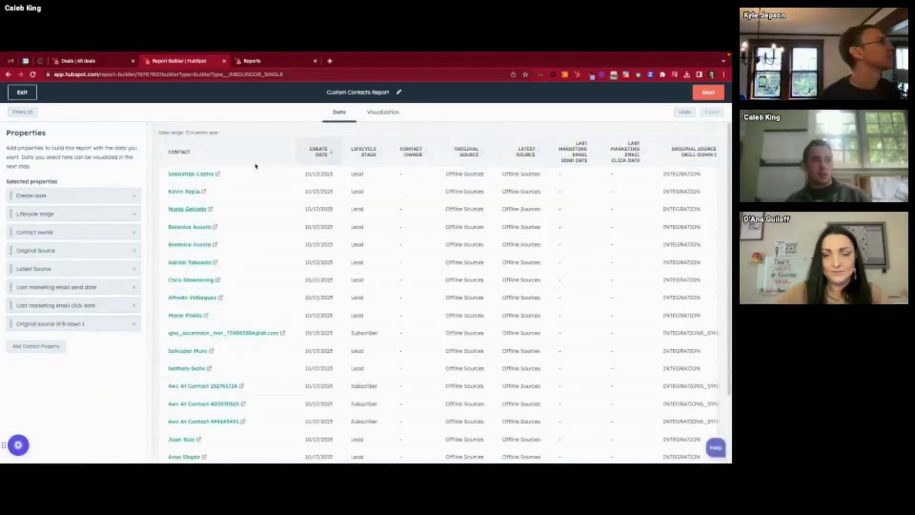
Replace Original Source with Original source drill-down 1 in the column chart and examine the offline source breakdown
click(383, 112)
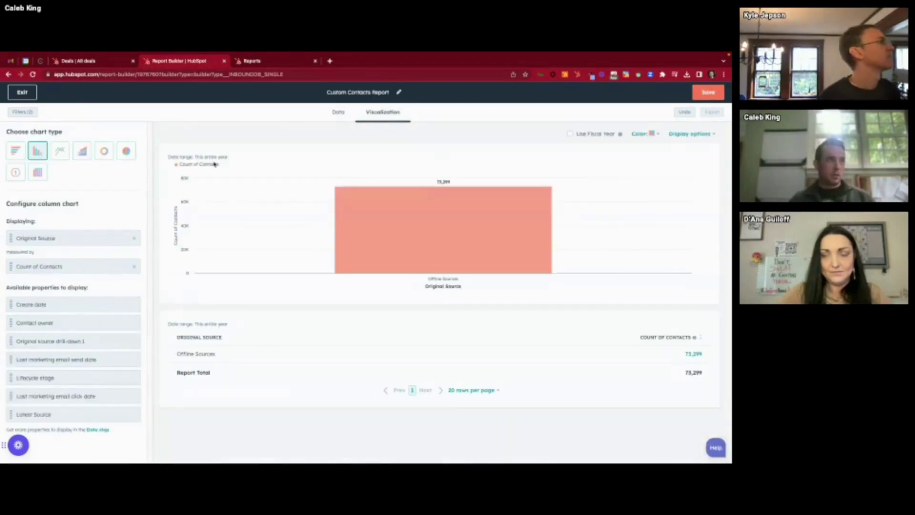
click(134, 239)
drag(82, 363, 92, 247)
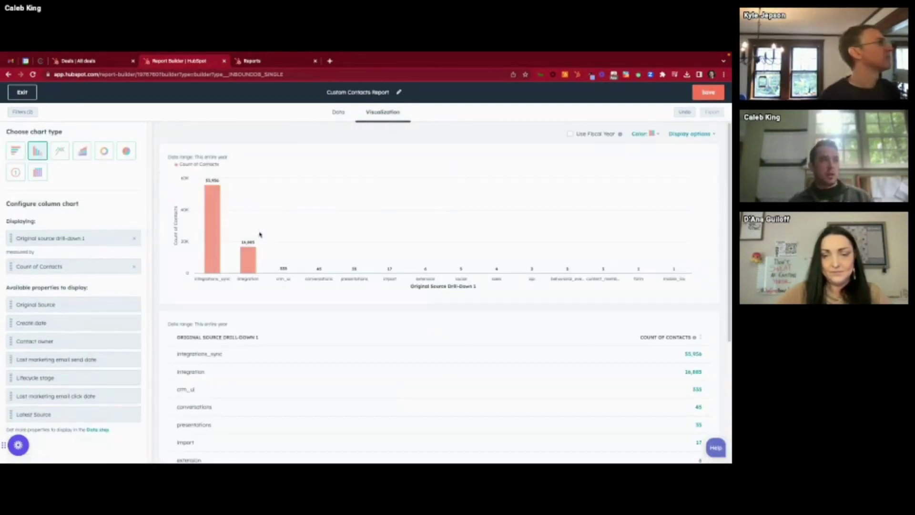
mouse_move(216, 253)
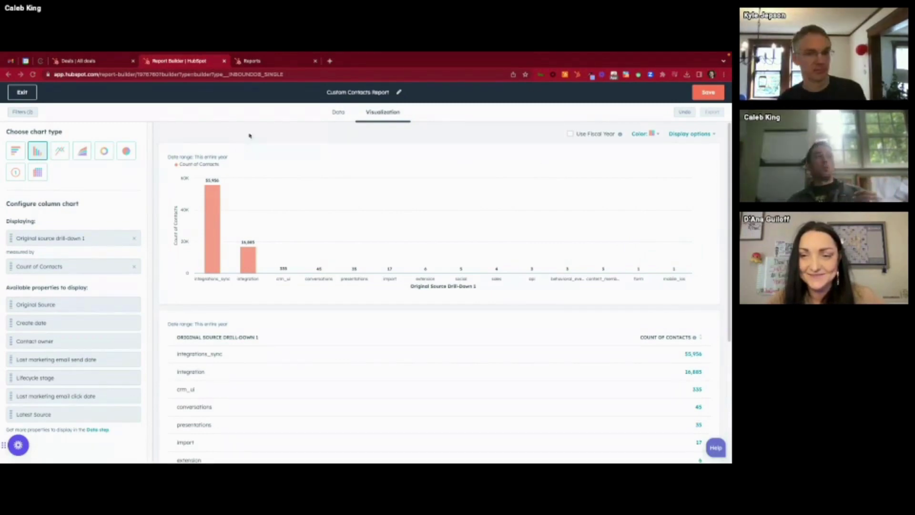
Start a new single object report from the reports list
click(252, 61)
click(687, 128)
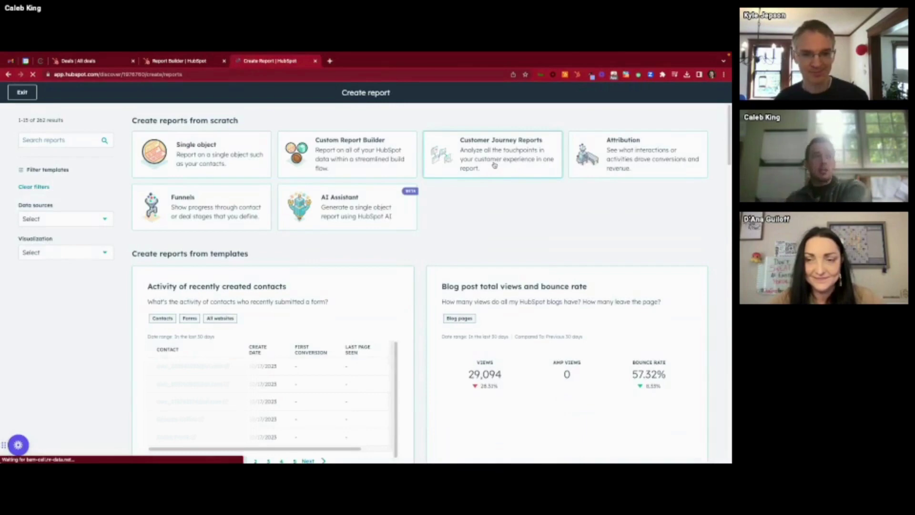
click(207, 147)
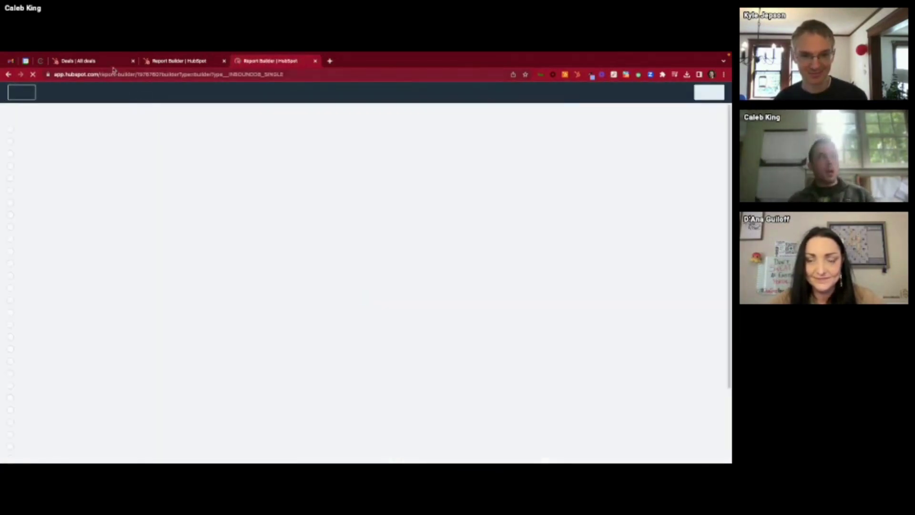
Switch to the deals list page and open the account's reports list there
click(113, 62)
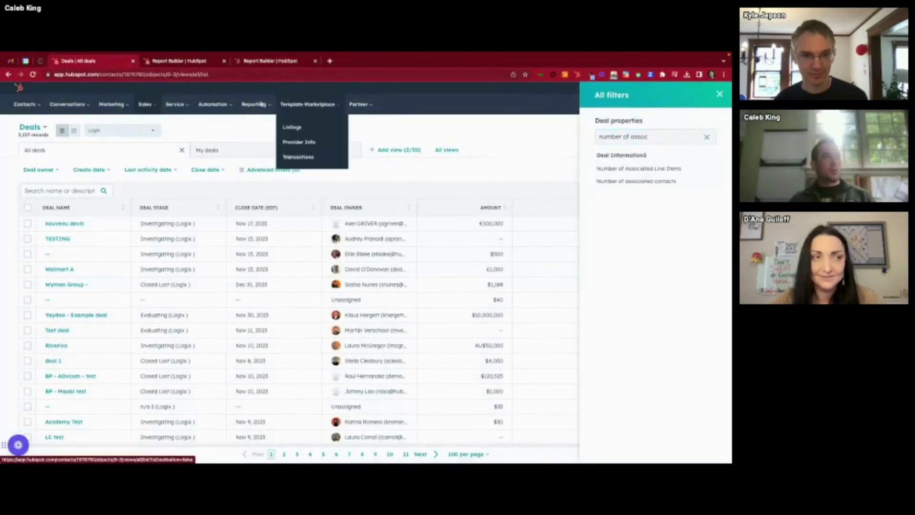
mouse_move(262, 104)
click(257, 159)
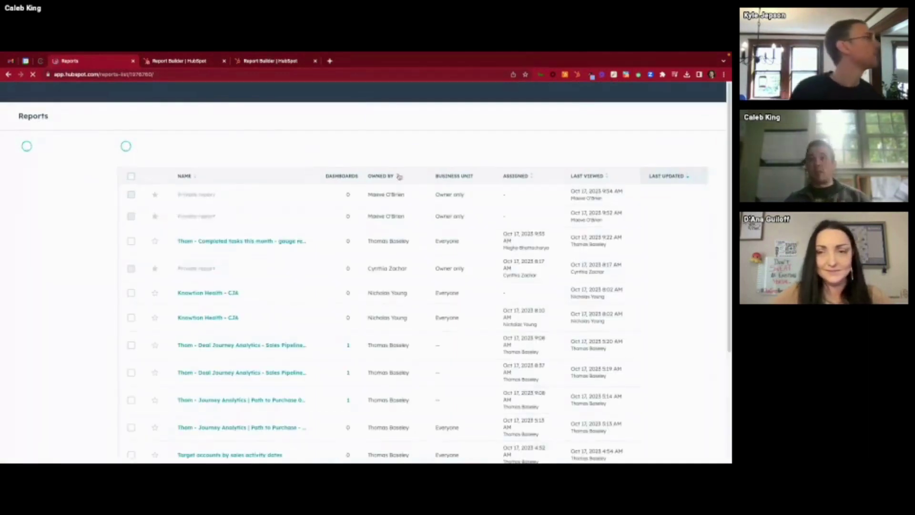
Return to the new single object report and set Deals as its object
click(279, 61)
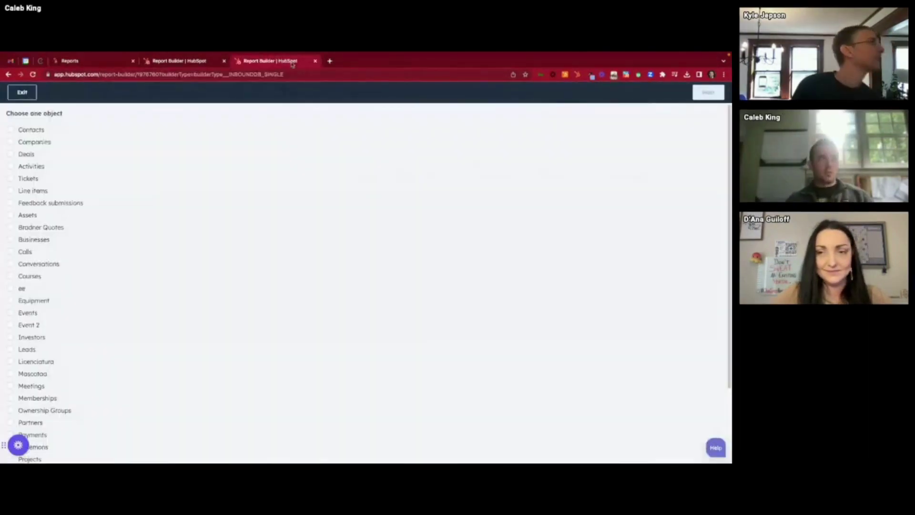
click(26, 153)
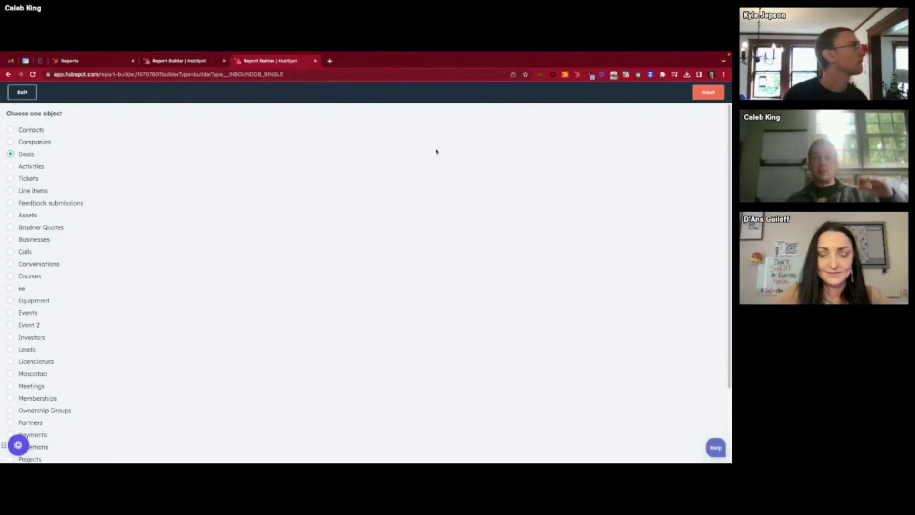
click(709, 92)
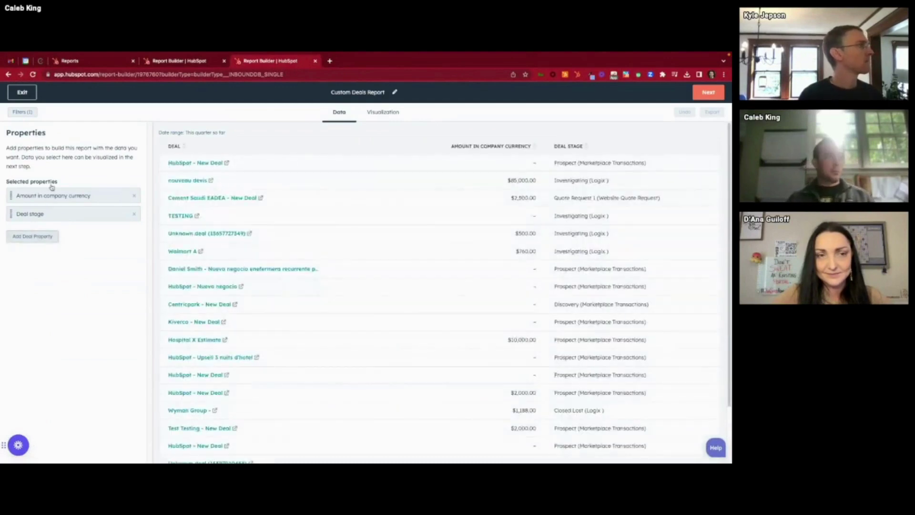
Add the Blinds/Shutters and Pipeline properties to the deals report's data
click(41, 237)
click(42, 233)
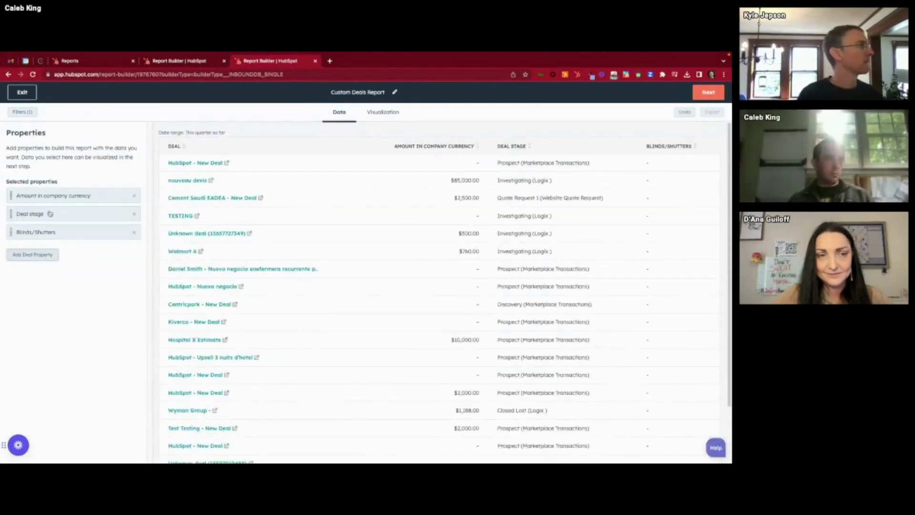
click(46, 257)
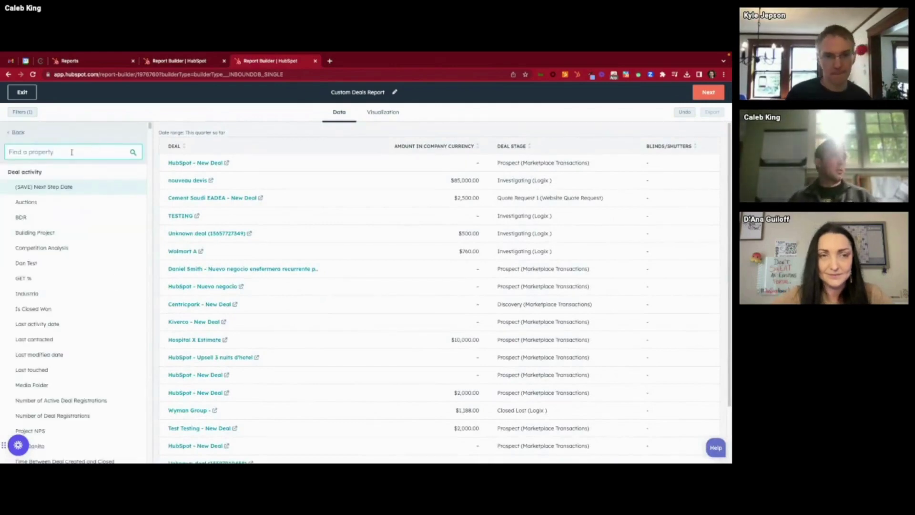
text(pipe)
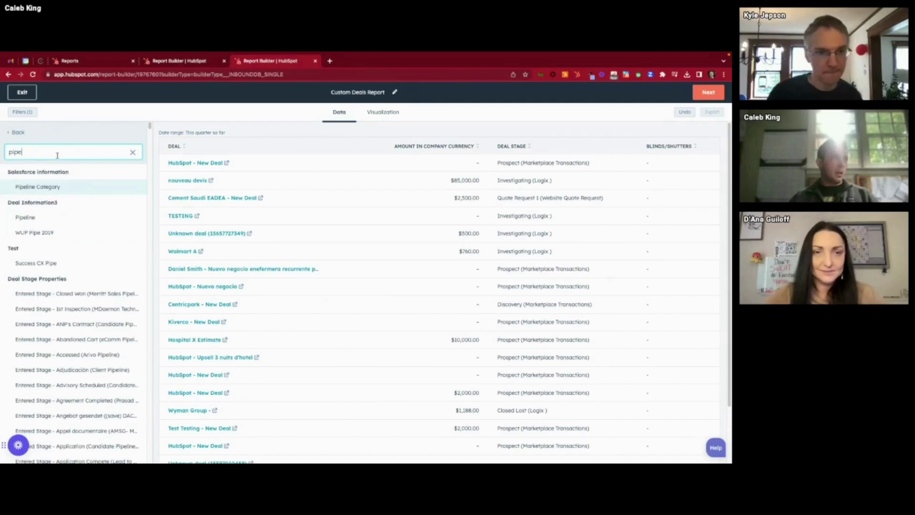
click(46, 217)
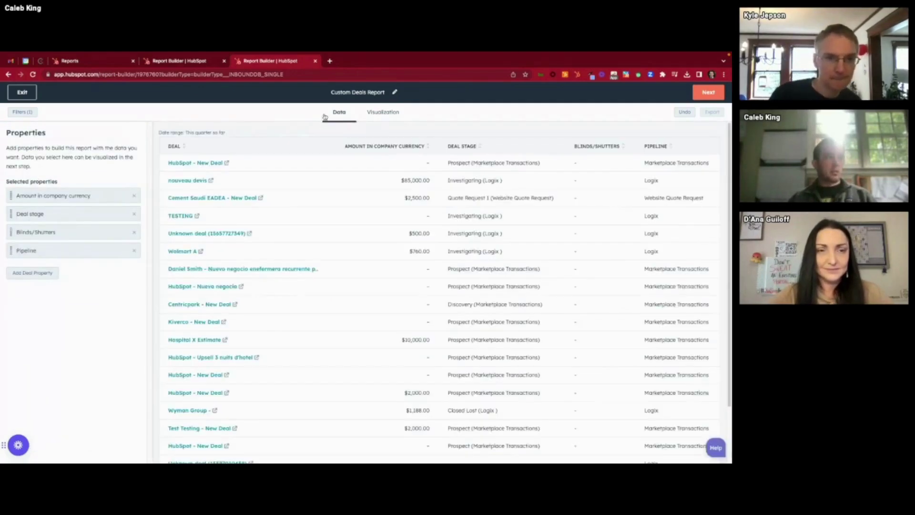
Chart the Count of Deals by Pipeline as a bar chart
click(376, 113)
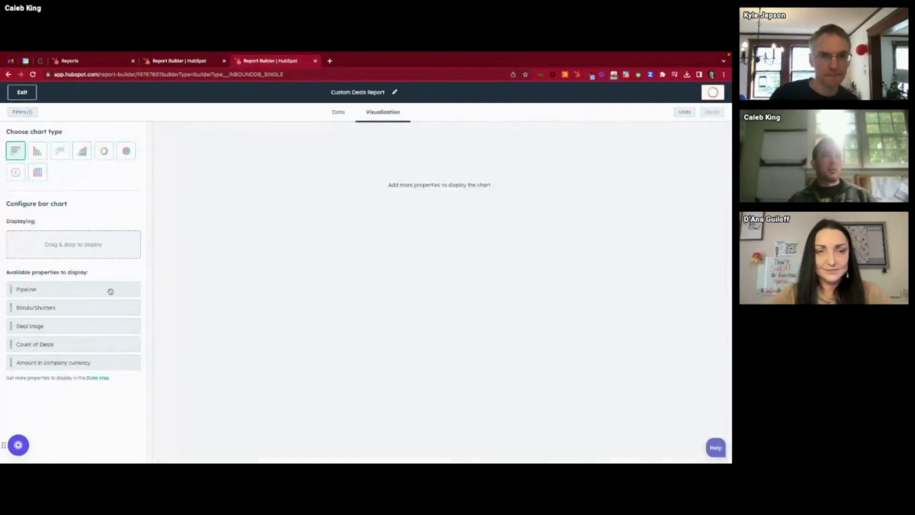
drag(111, 291, 108, 240)
drag(67, 348, 70, 260)
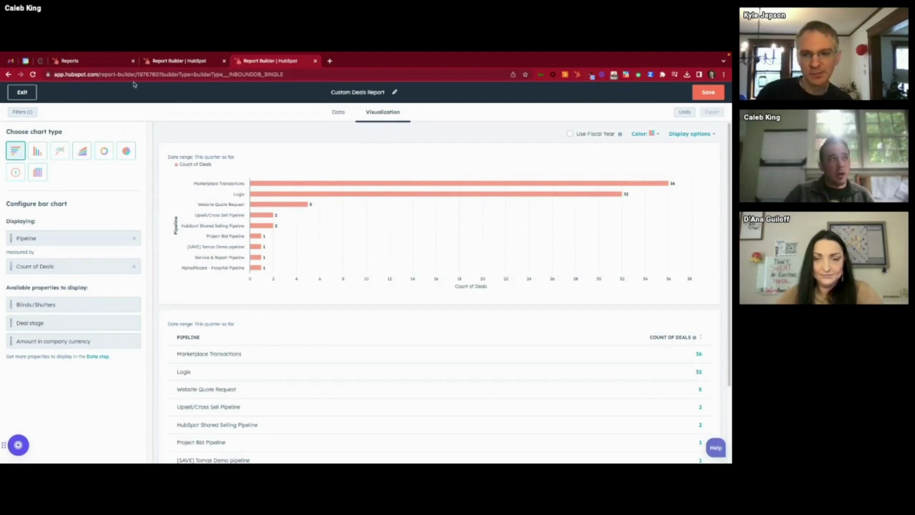
Create a new funnel report from the reports list with Deals as its object
click(91, 61)
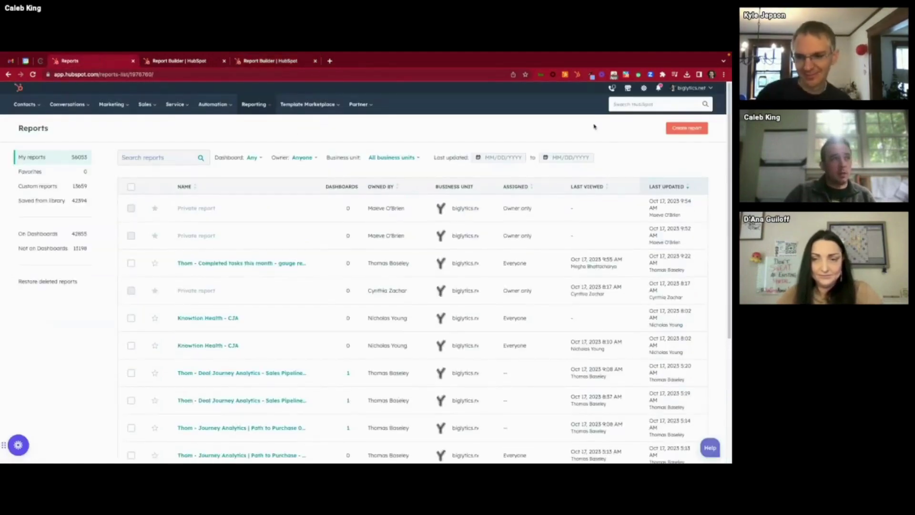
click(685, 131)
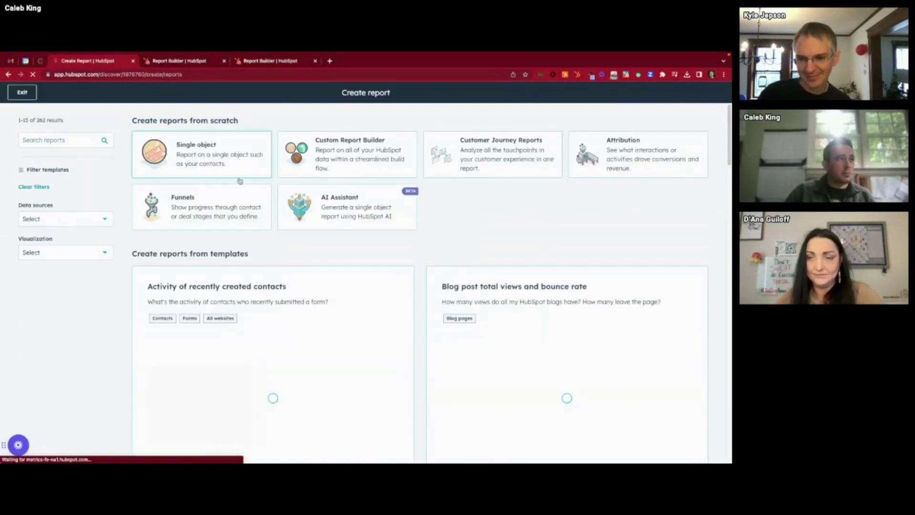
click(240, 198)
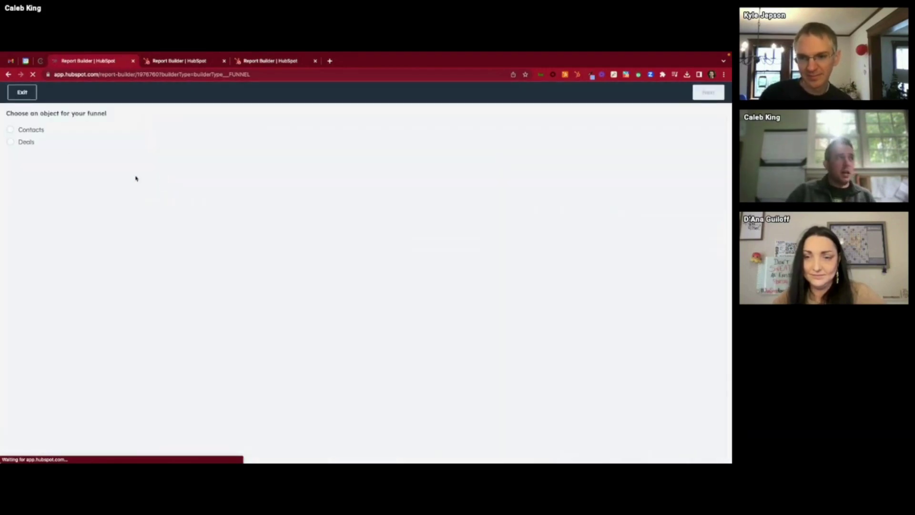
click(26, 143)
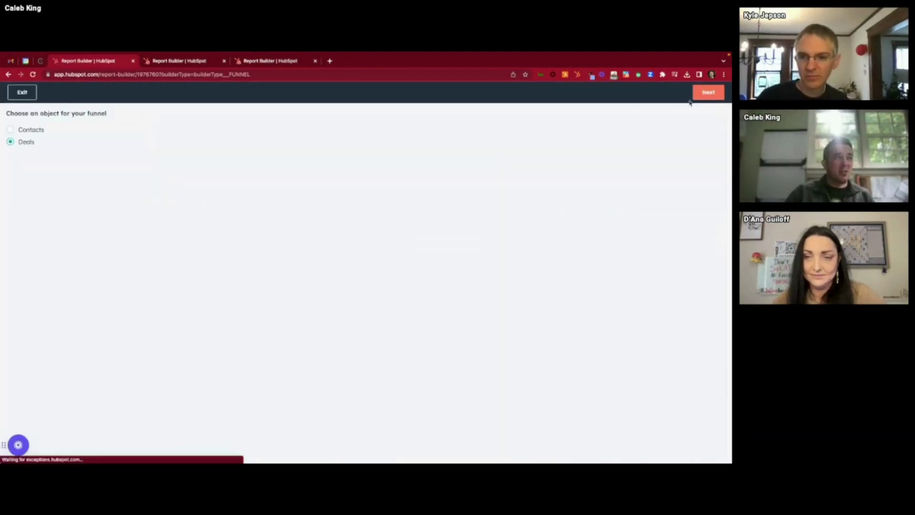
click(699, 95)
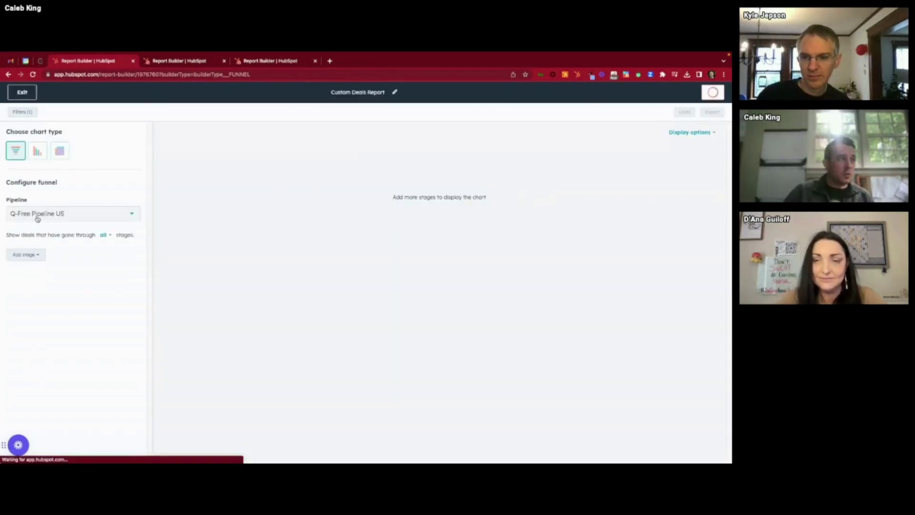
Set the funnel's pipeline to Marketplace Transactions and include All created deals as its first stage
click(37, 215)
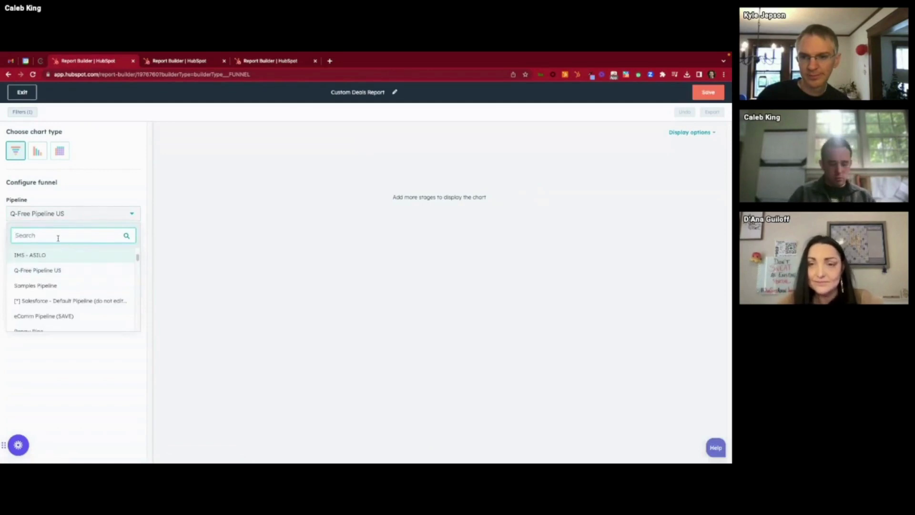
text(market)
click(51, 257)
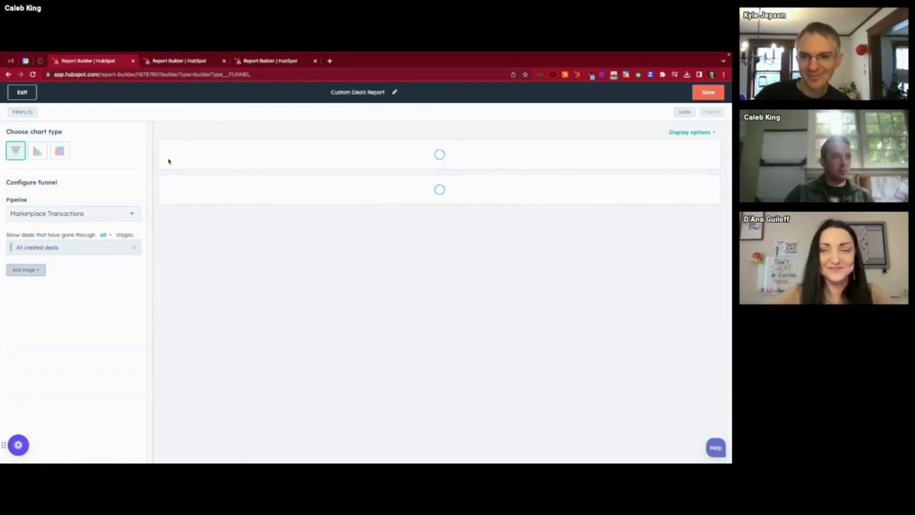
Add the Prospect, Discovery and Business considerations stages to the Marketplace Transactions funnel
click(40, 271)
click(29, 310)
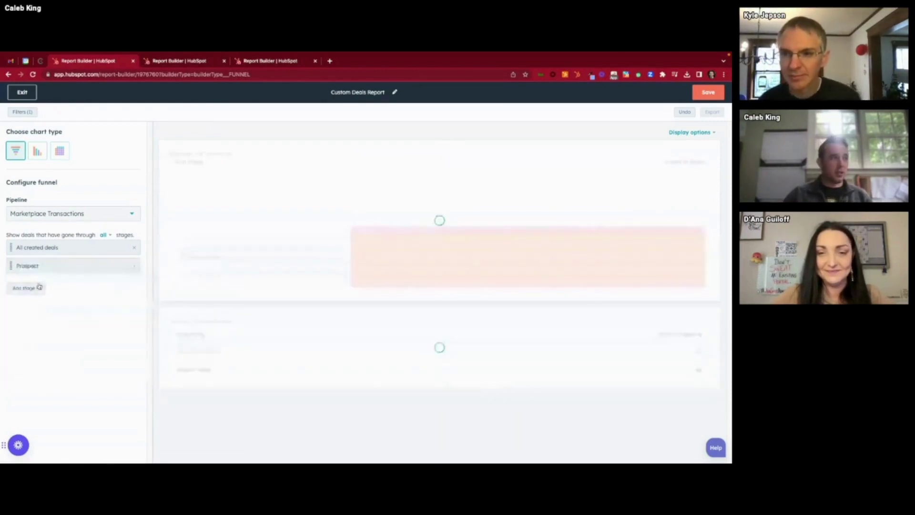
click(42, 289)
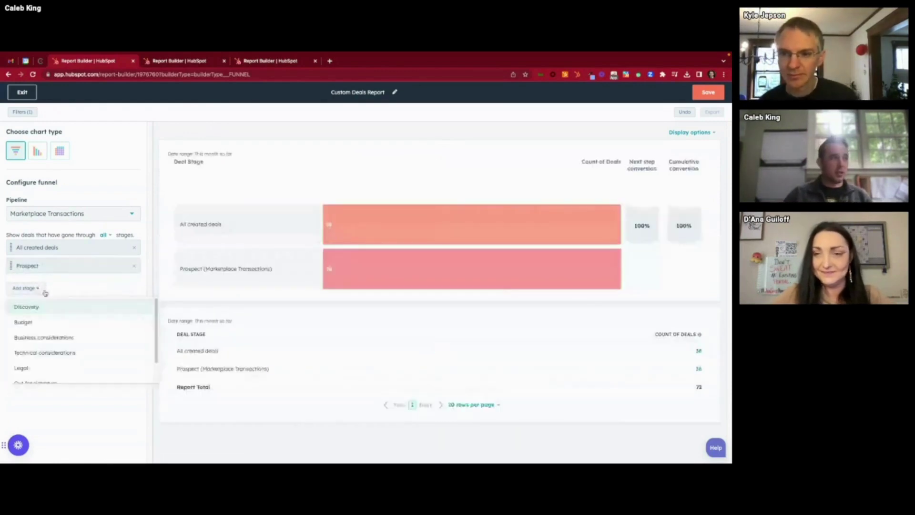
click(119, 300)
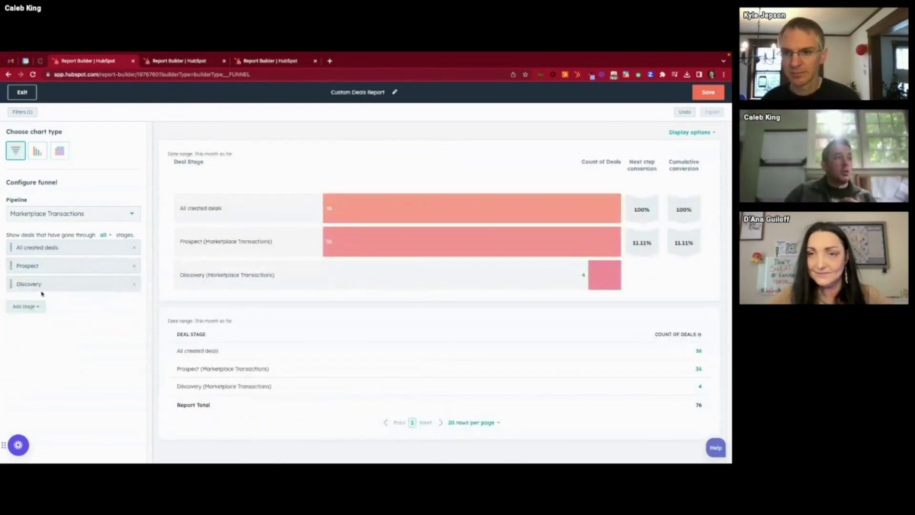
click(35, 306)
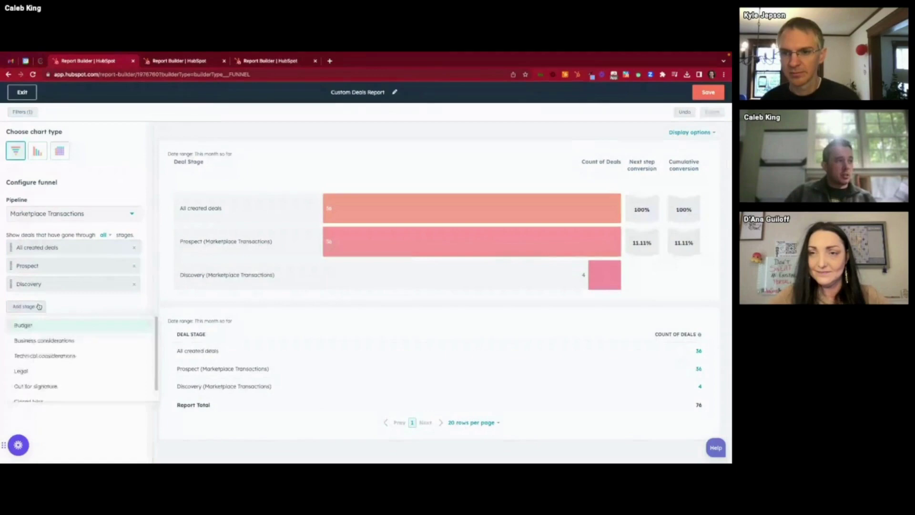
click(48, 339)
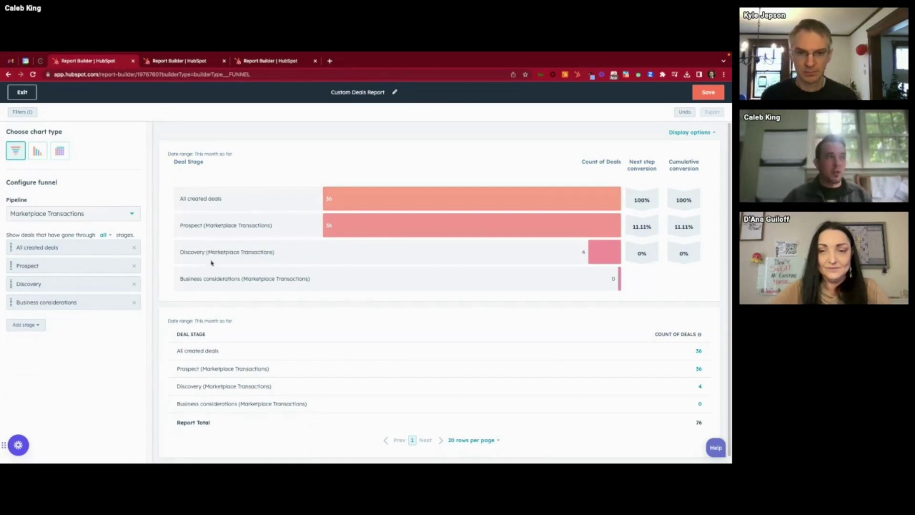
Check the deals behind the Discovery stage and add the Budget stage to the funnel
click(300, 256)
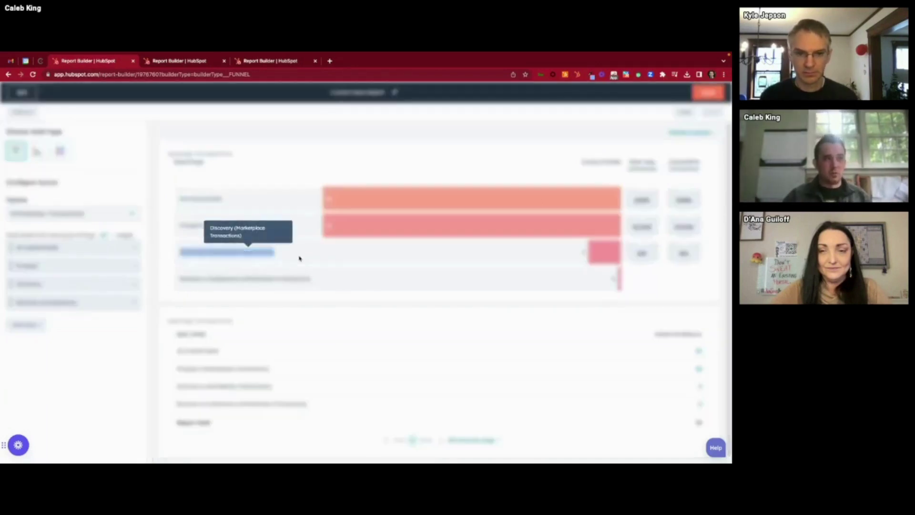
click(683, 117)
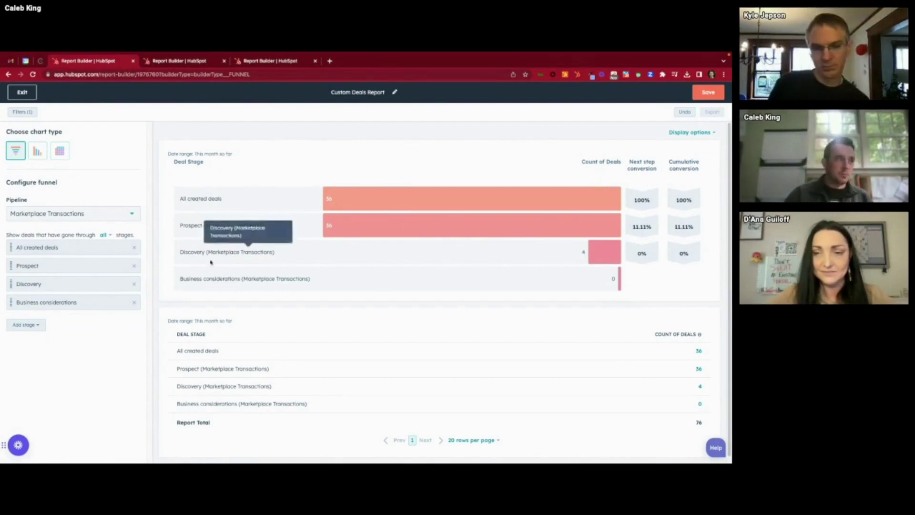
click(26, 324)
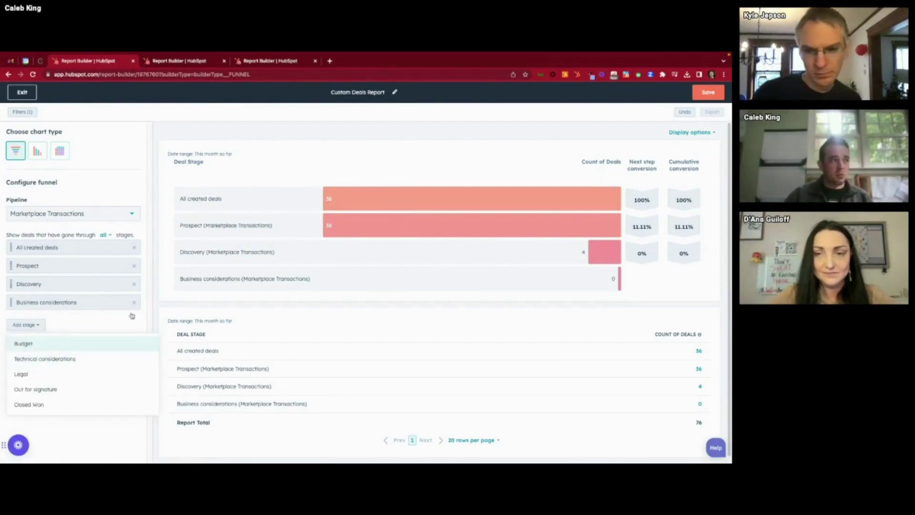
click(49, 344)
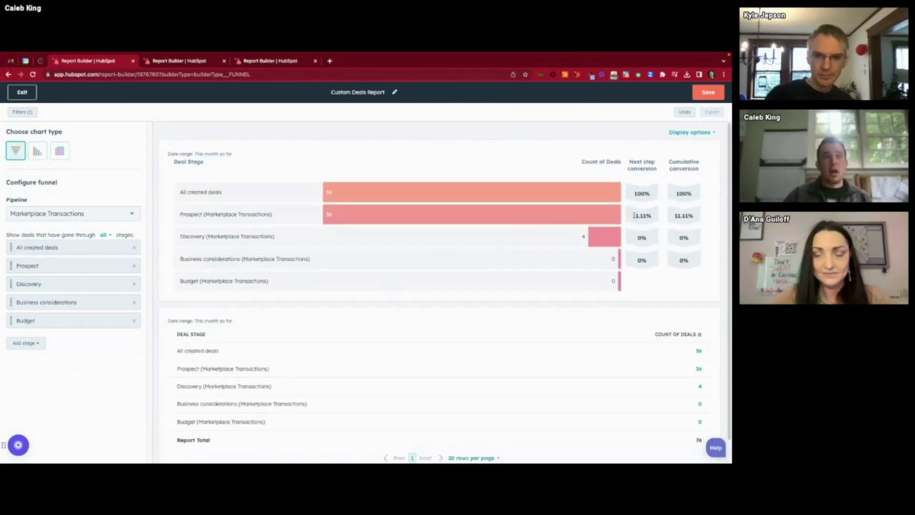
Review the deal lists behind the funnel's Prospect and All created deals conversion rates
mouse_move(634, 219)
mouse_down()
mouse_move(654, 222)
mouse_move(640, 223)
mouse_move(649, 214)
mouse_up()
click(683, 118)
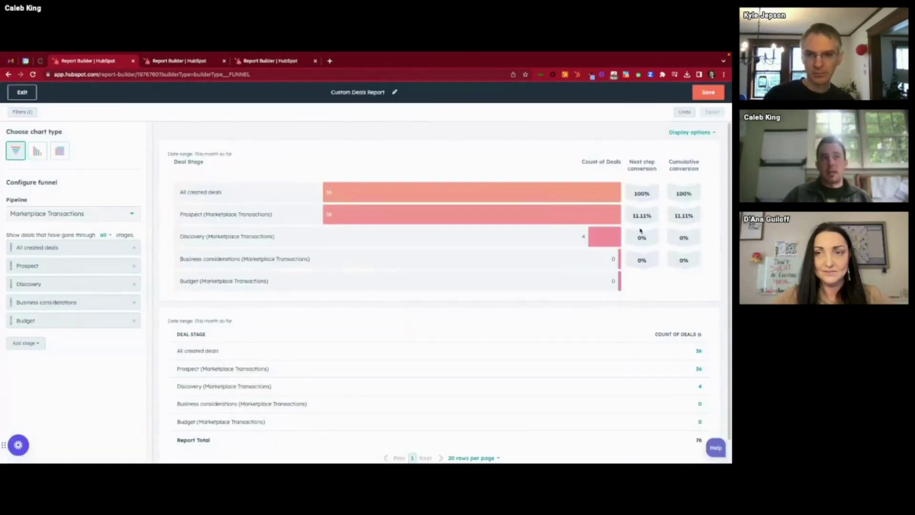
click(639, 216)
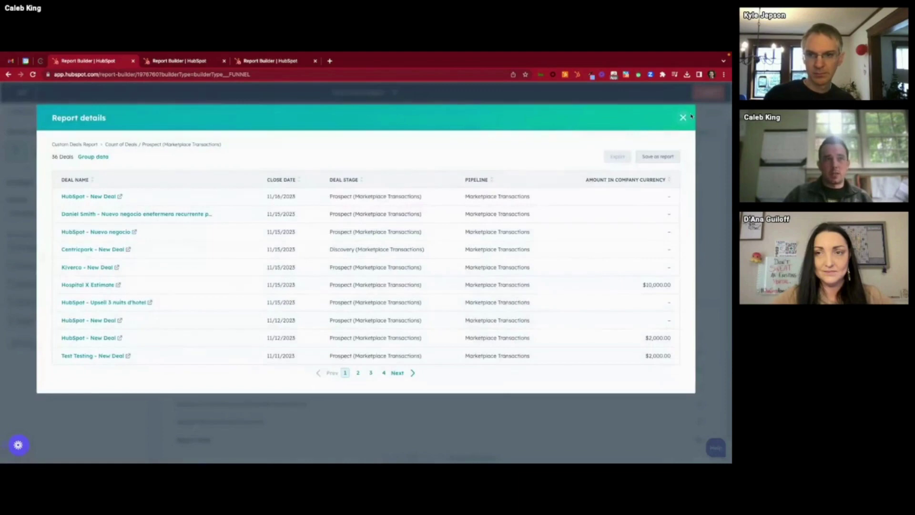
click(685, 117)
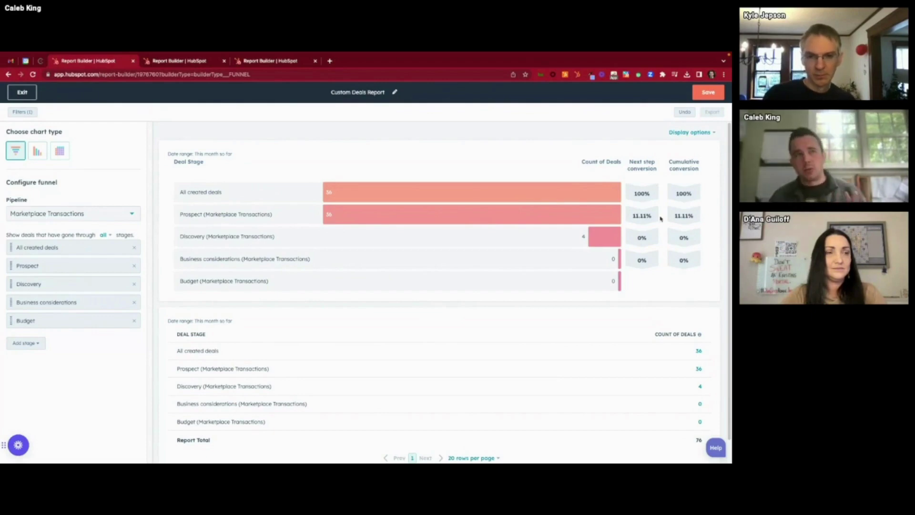
click(686, 195)
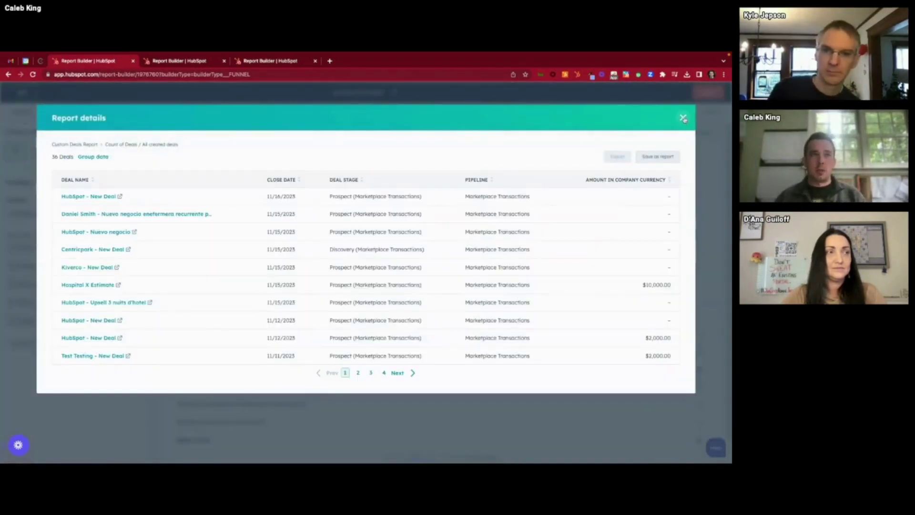
click(685, 119)
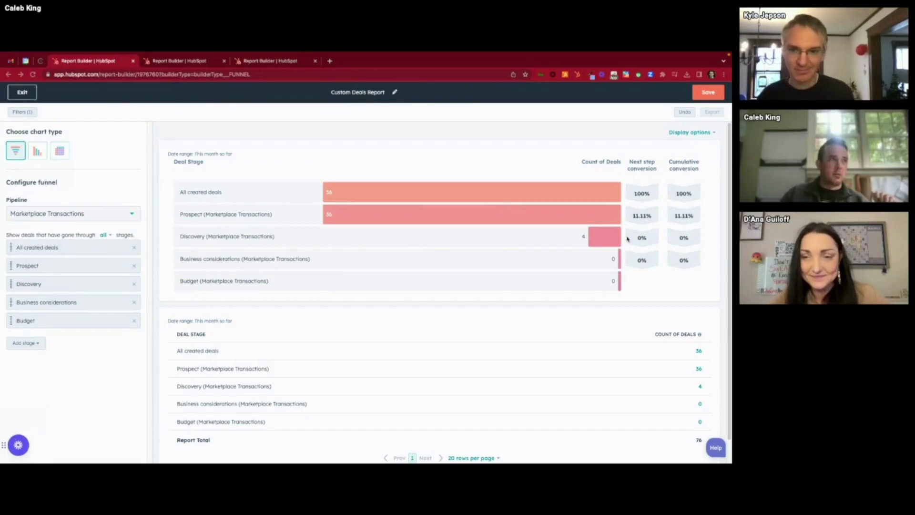
Leave the deals funnel report without saving and return to the report creation page
click(22, 92)
click(283, 175)
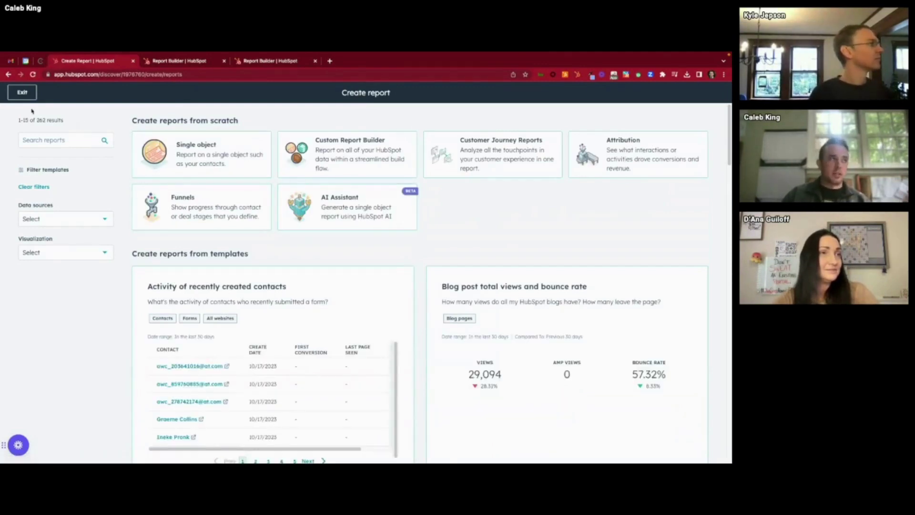
Exit report creation and open the Workflows page
click(21, 93)
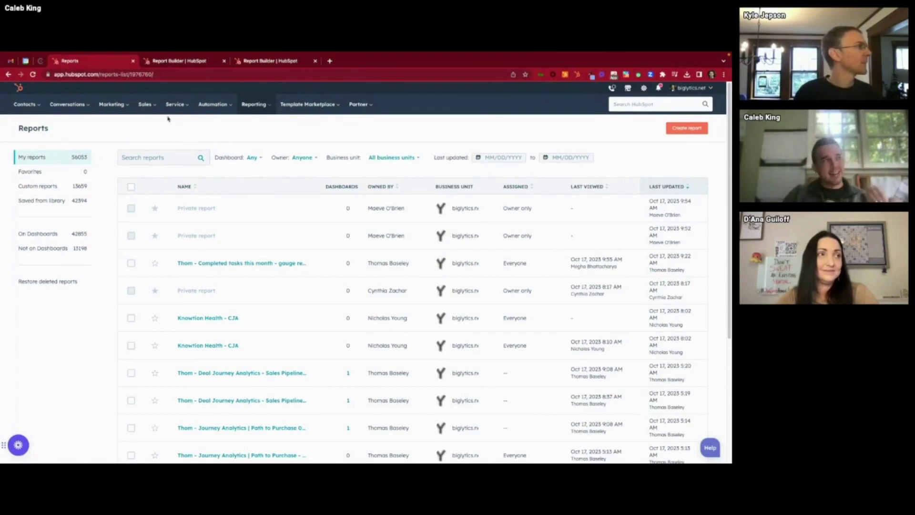
mouse_move(213, 103)
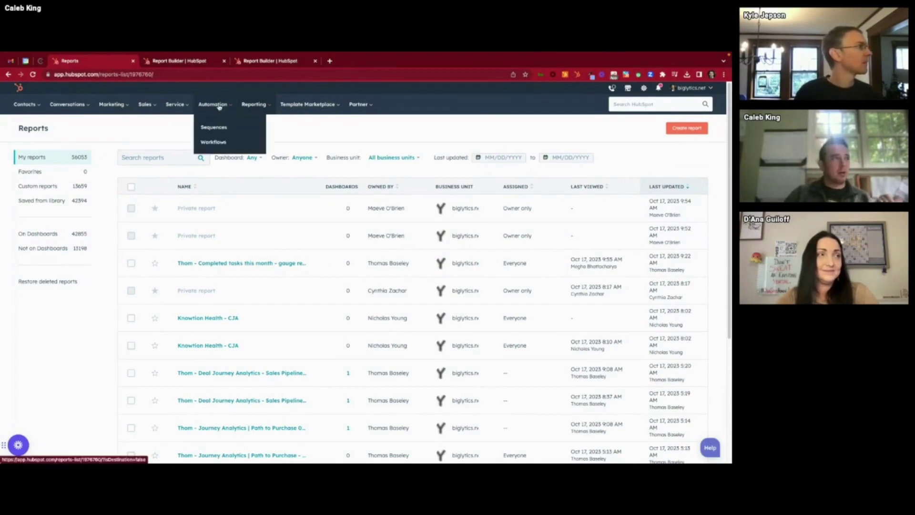
click(212, 142)
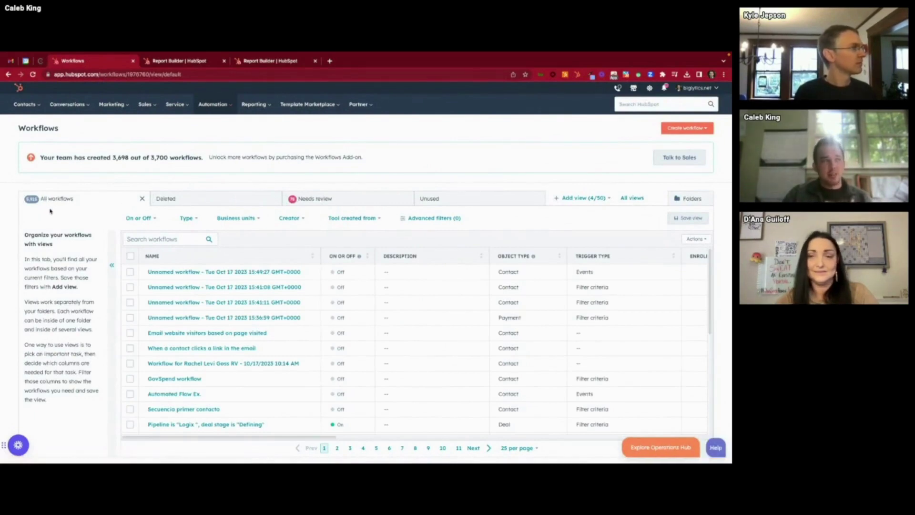
Examine how the account's workflows are organised into folders and which assets are unfiled
click(688, 195)
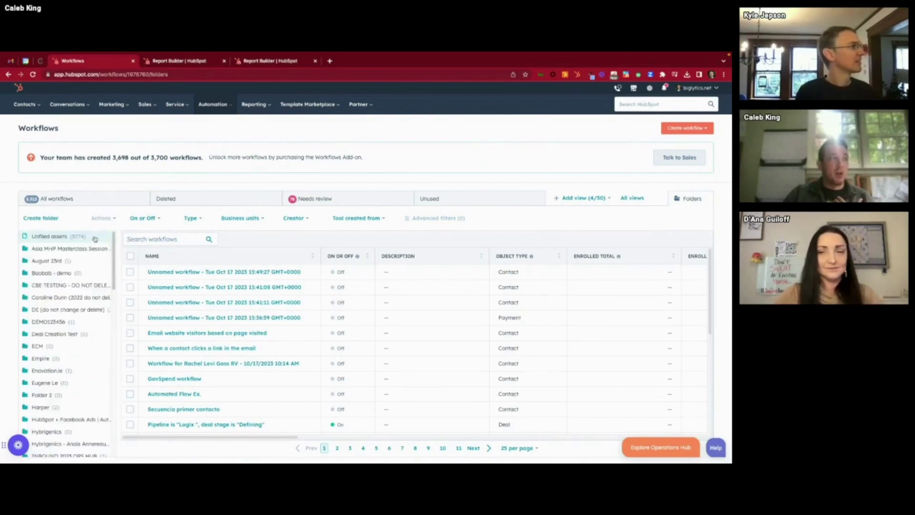
scroll(78, 259, down, 2)
scroll(77, 259, down, 2)
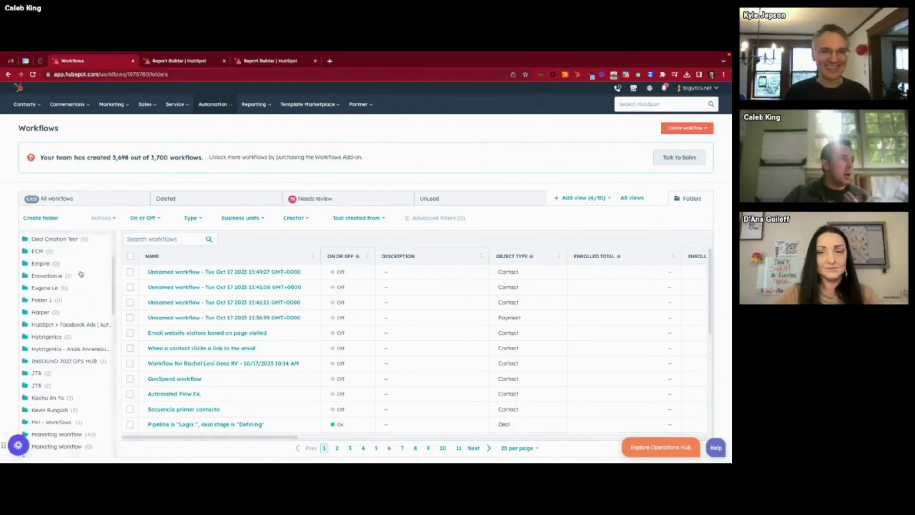
scroll(79, 286, down, 1)
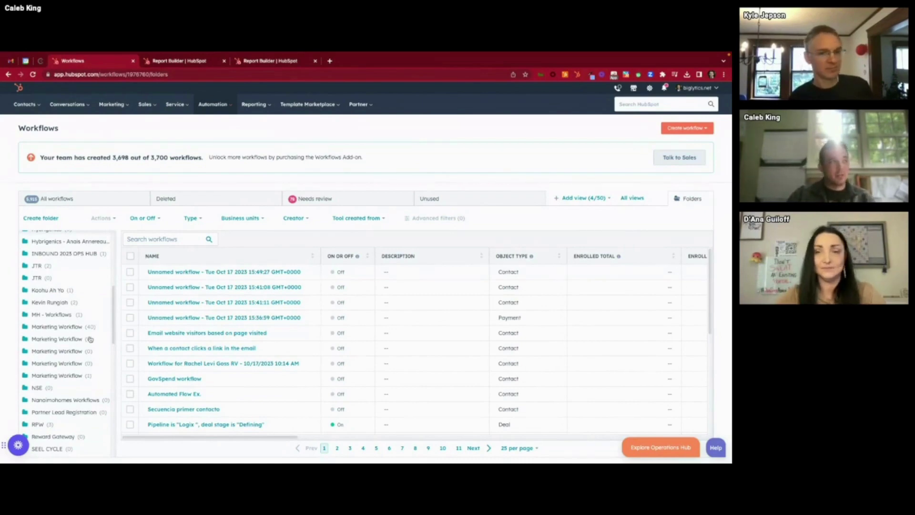
scroll(86, 339, up, 3)
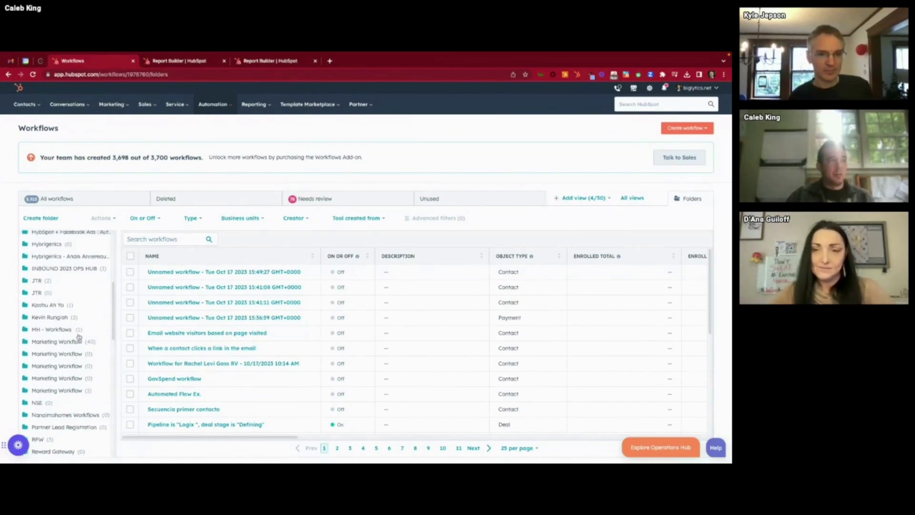
scroll(79, 339, up, 5)
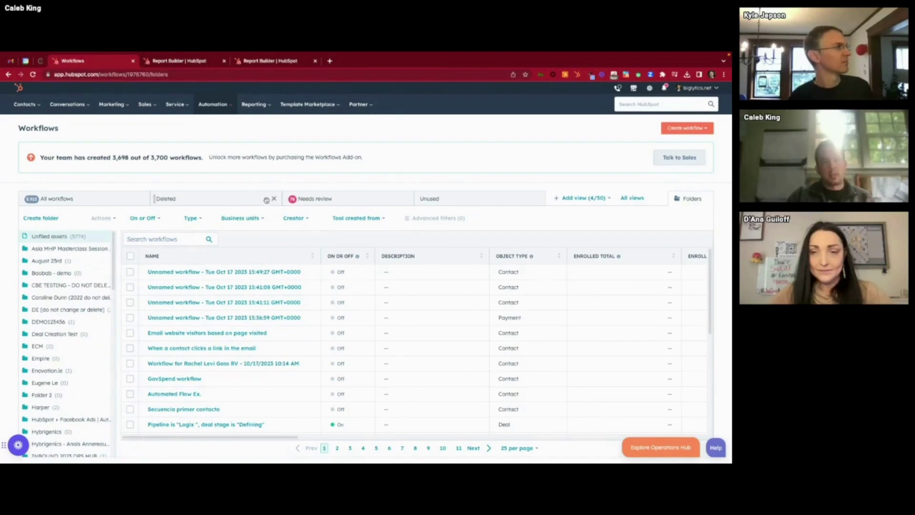
Check the complete workflow list and the list of workflows that need review
click(60, 198)
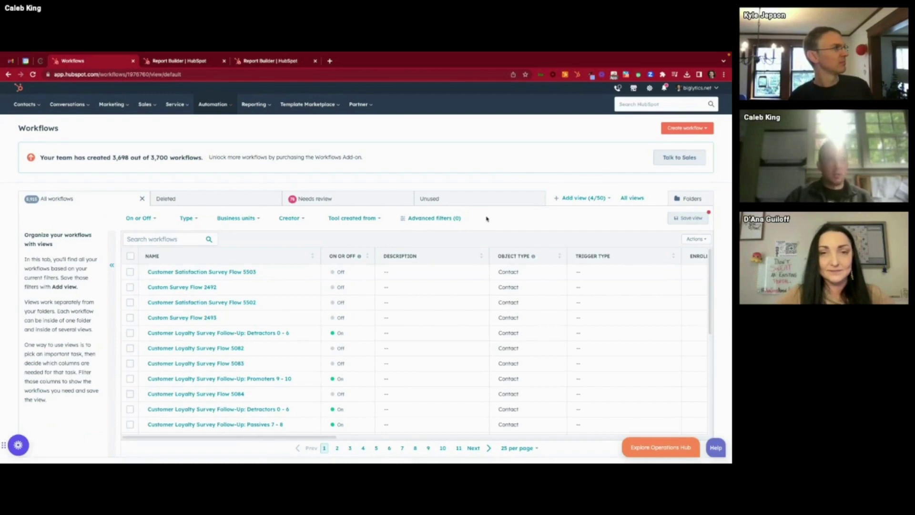
scroll(407, 269, down, 1)
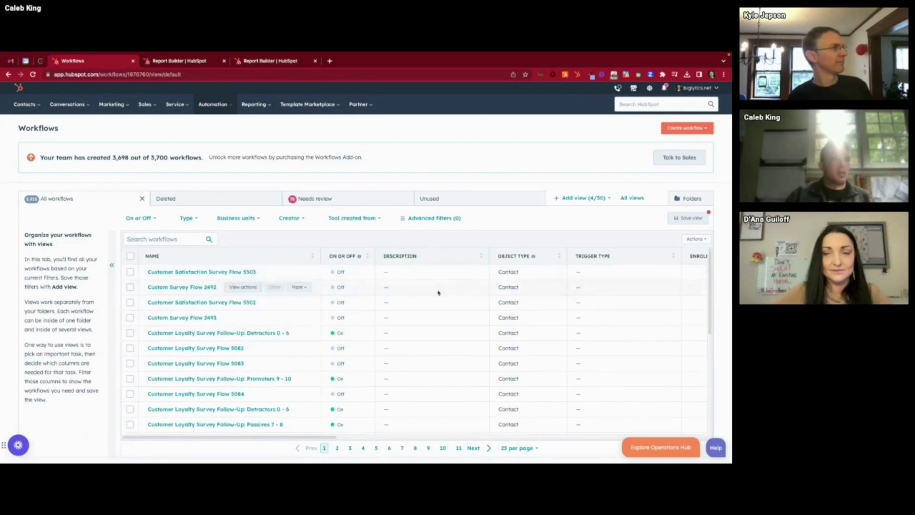
click(343, 199)
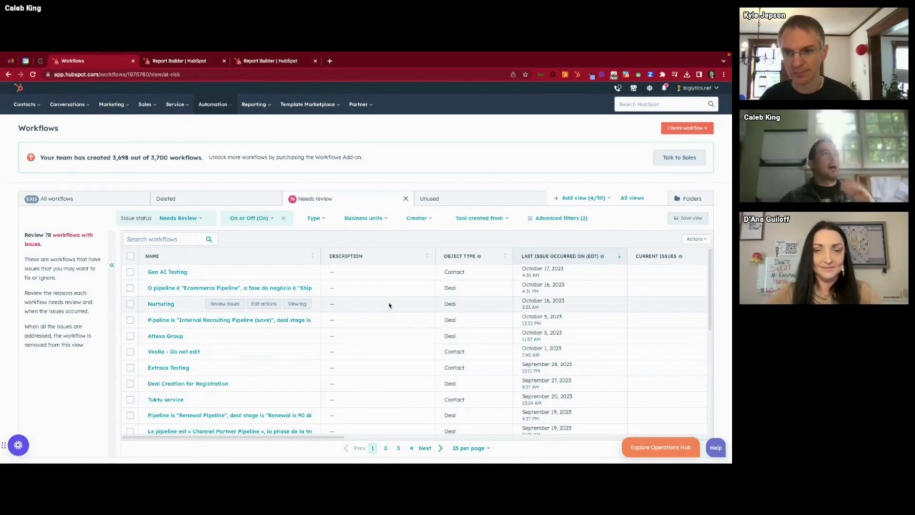
Open the analytics tools in a separate browser tab and go to Traffic Analytics
mouse_move(254, 104)
right_click(261, 128)
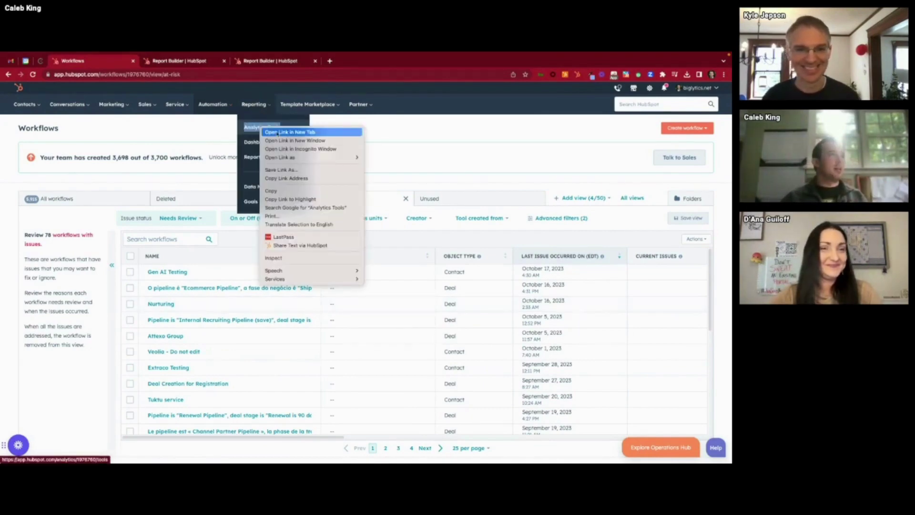
click(278, 132)
click(180, 61)
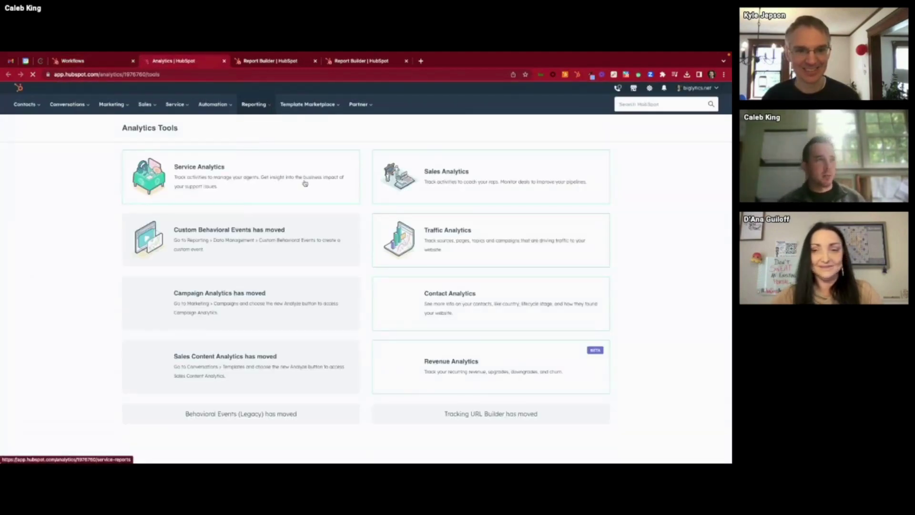
click(394, 229)
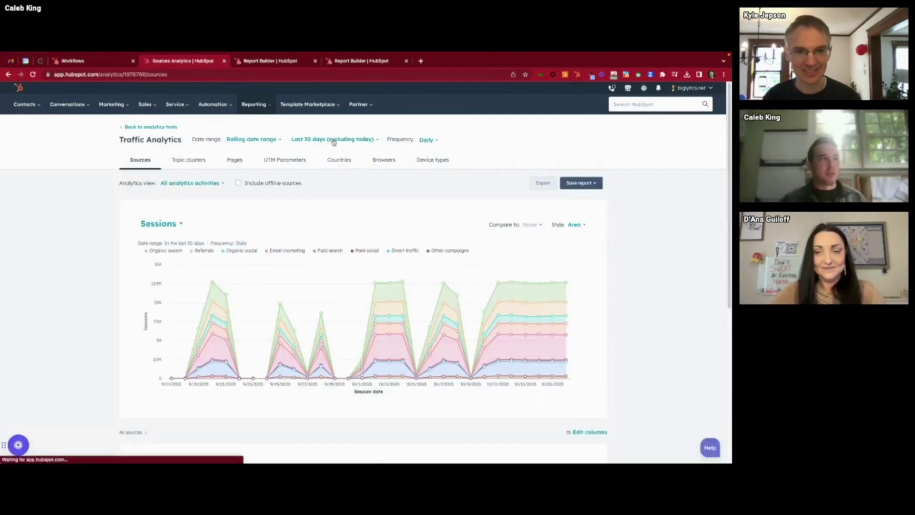
Try All data as the traffic report's date range, and set it to This year instead
click(245, 140)
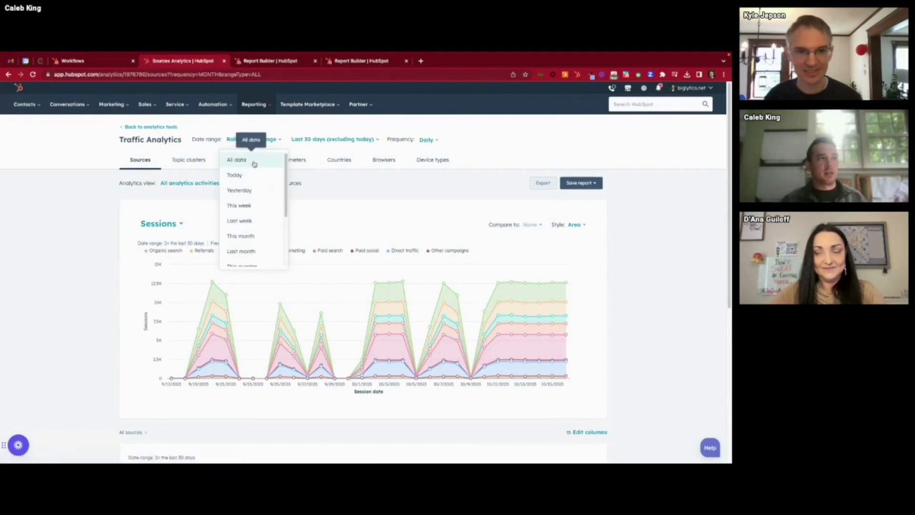
click(255, 162)
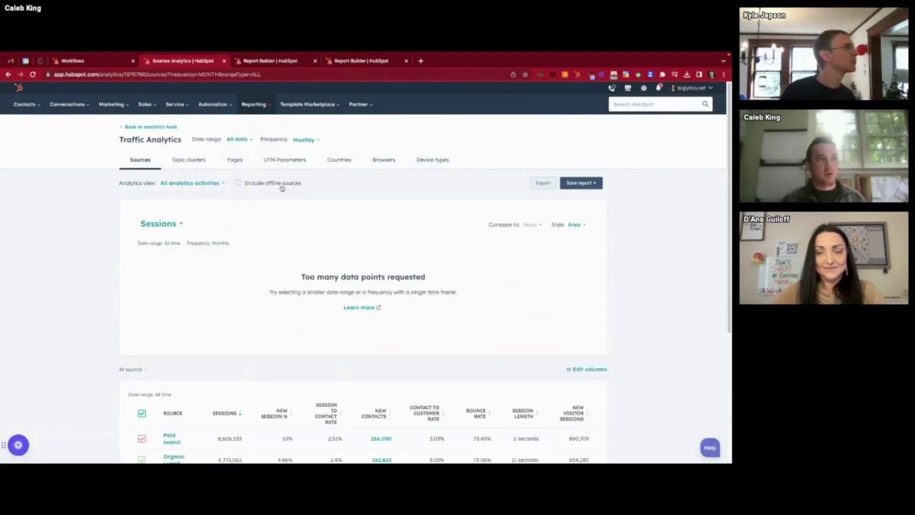
click(237, 139)
scroll(245, 219, down, 2)
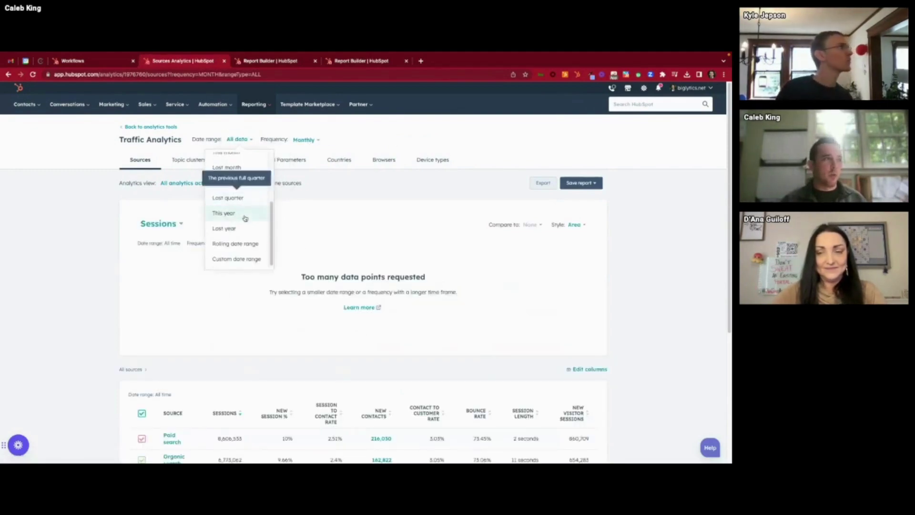
click(224, 213)
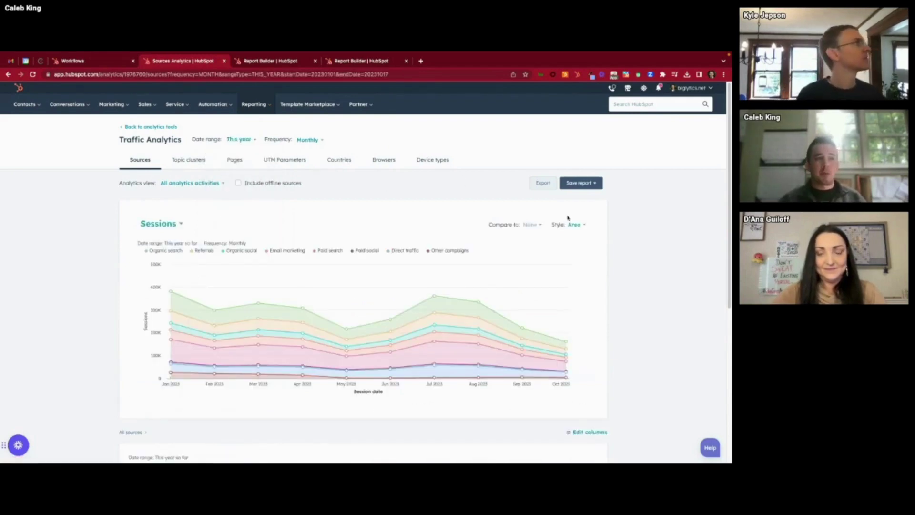
Change the Sessions chart style to Column
click(584, 226)
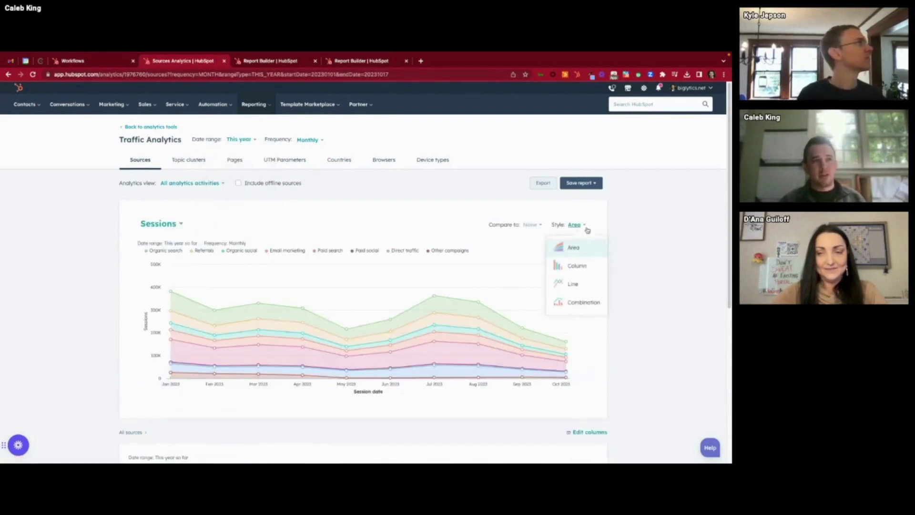
click(582, 270)
scroll(227, 257, down, 1)
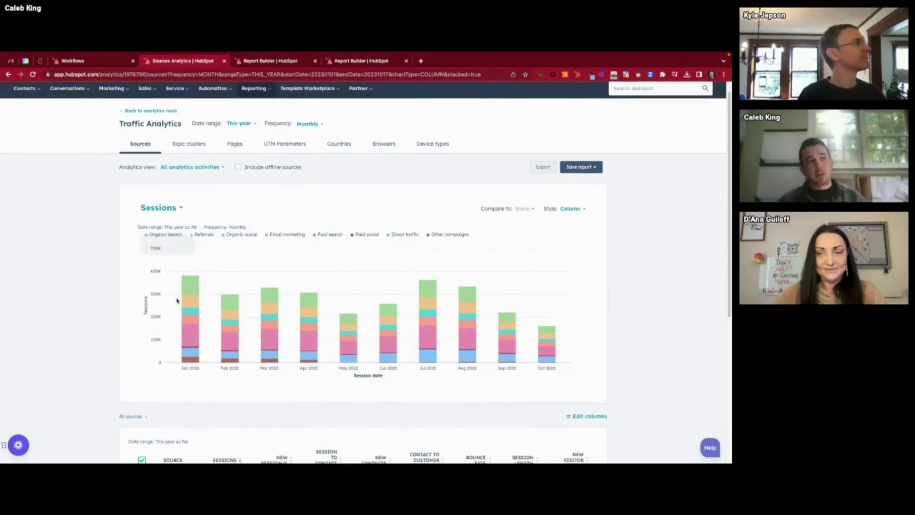
Examine the monthly session columns and the traffic table broken down by source
mouse_move(193, 288)
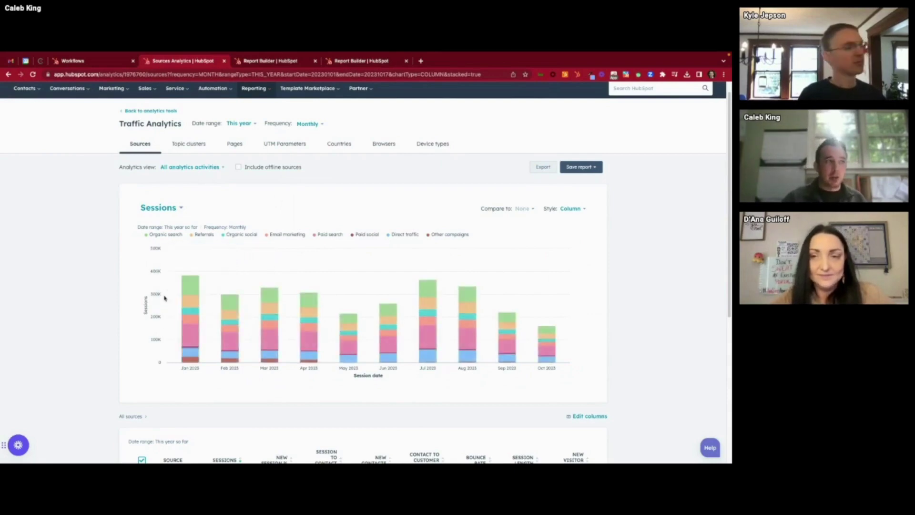
scroll(167, 295, down, 3)
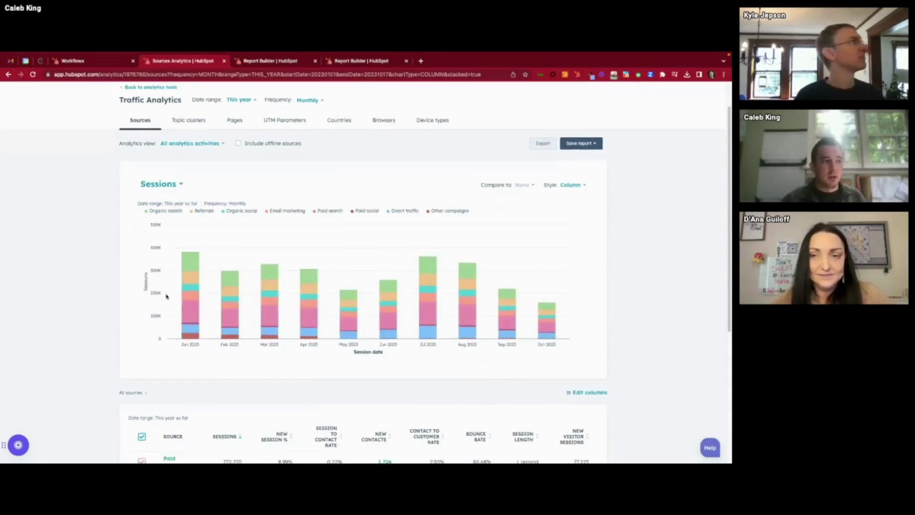
scroll(167, 293, down, 3)
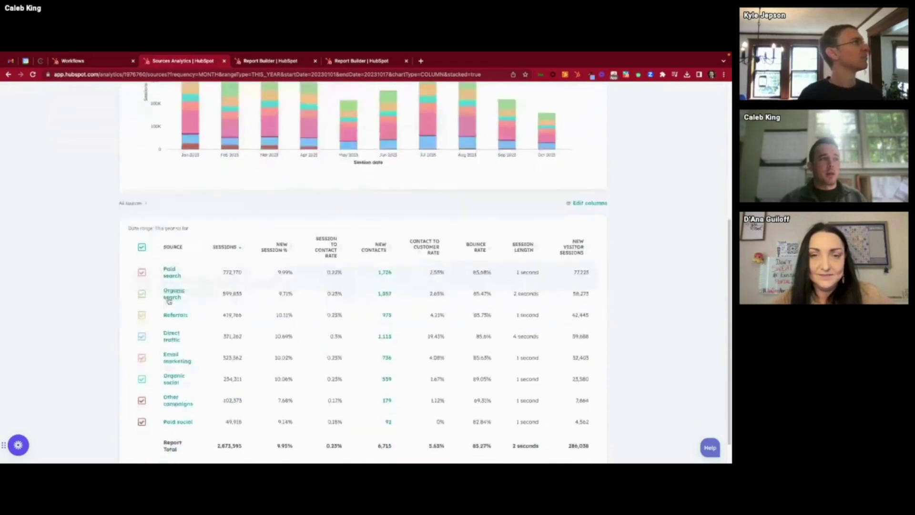
scroll(224, 296, up, 2)
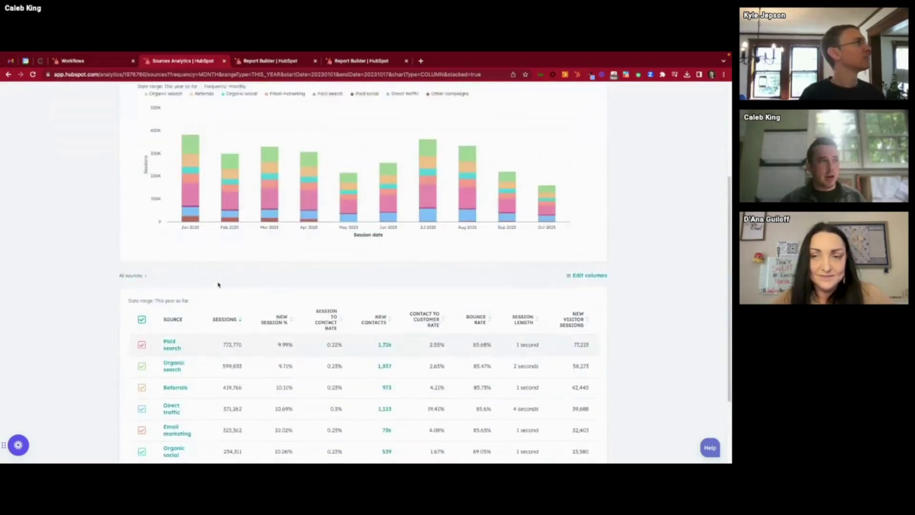
mouse_move(191, 205)
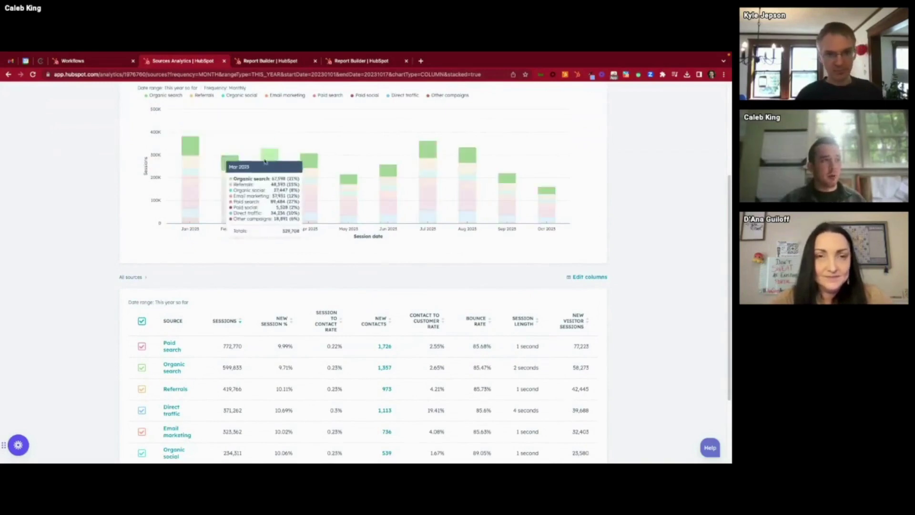
Hide every source except Organic search in the Sessions chart
scroll(265, 164, up, 2)
click(202, 166)
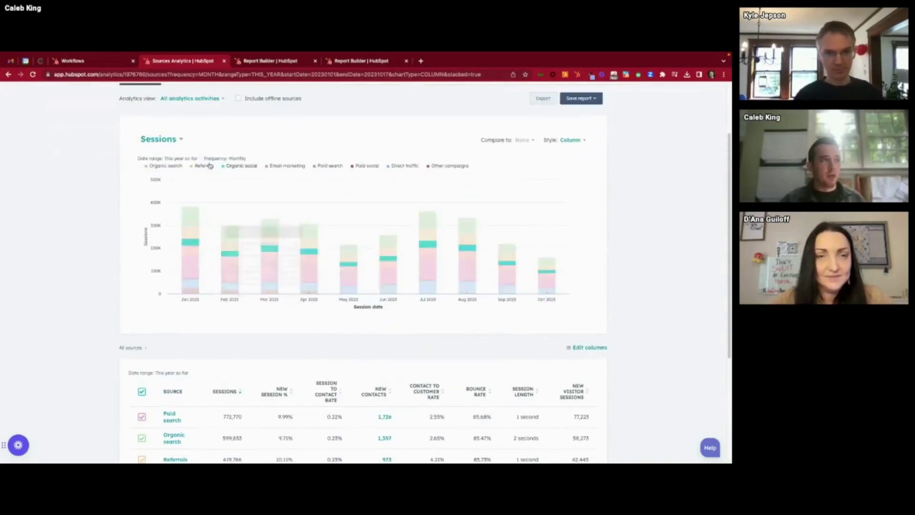
click(248, 165)
click(288, 167)
click(330, 167)
click(367, 167)
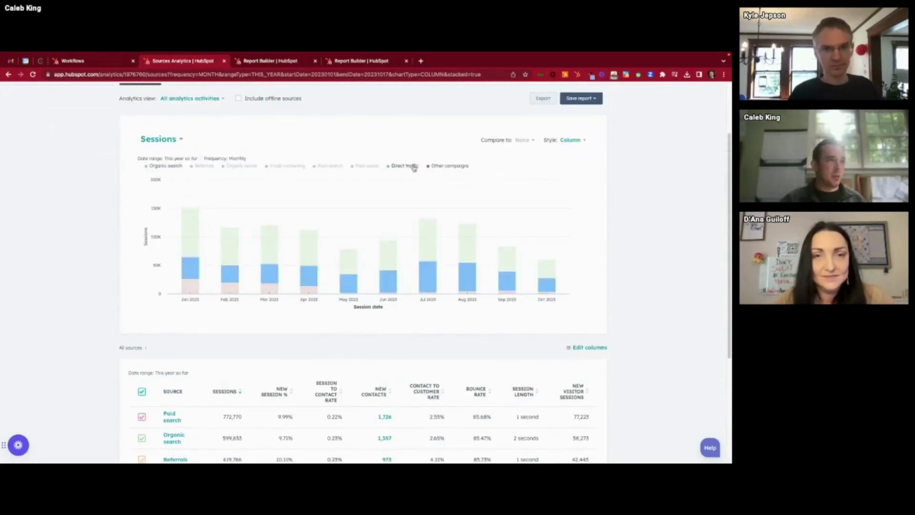
click(405, 167)
click(450, 167)
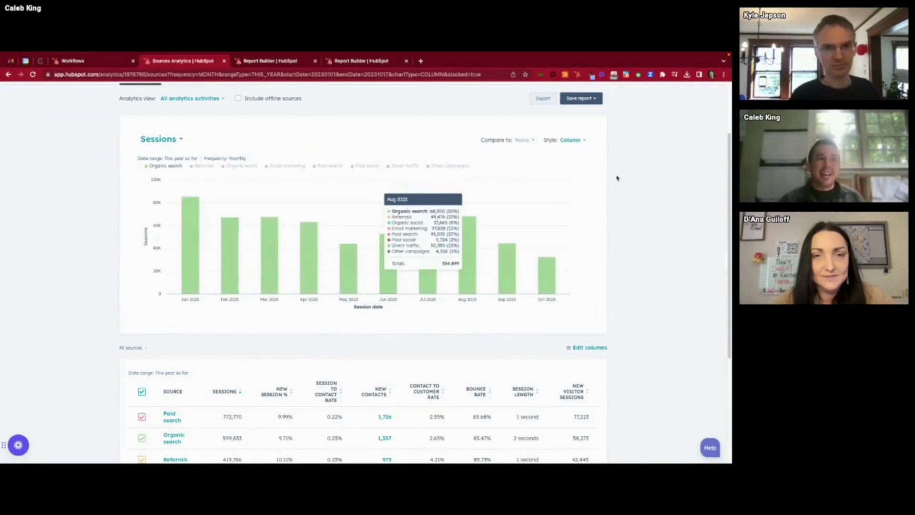
View the monthly sessions from Paid search alone and from Referrals alone in the chart
click(335, 167)
click(167, 165)
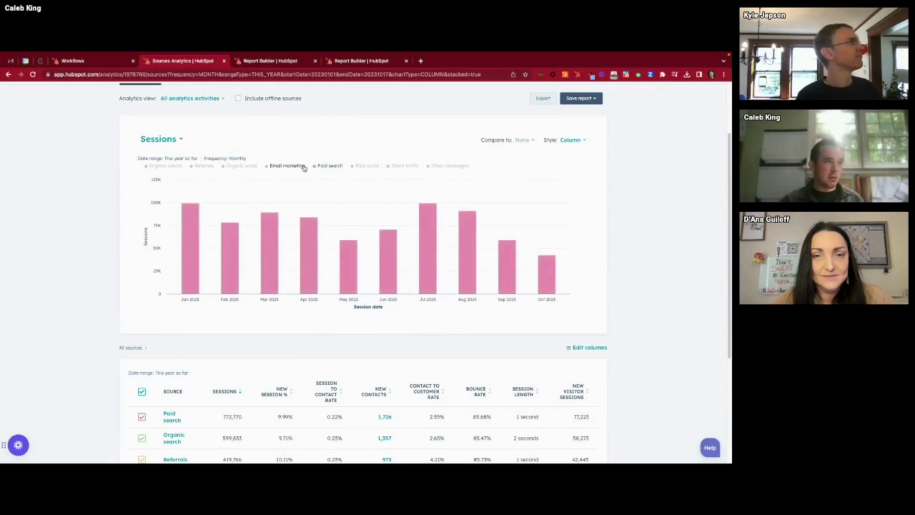
click(334, 166)
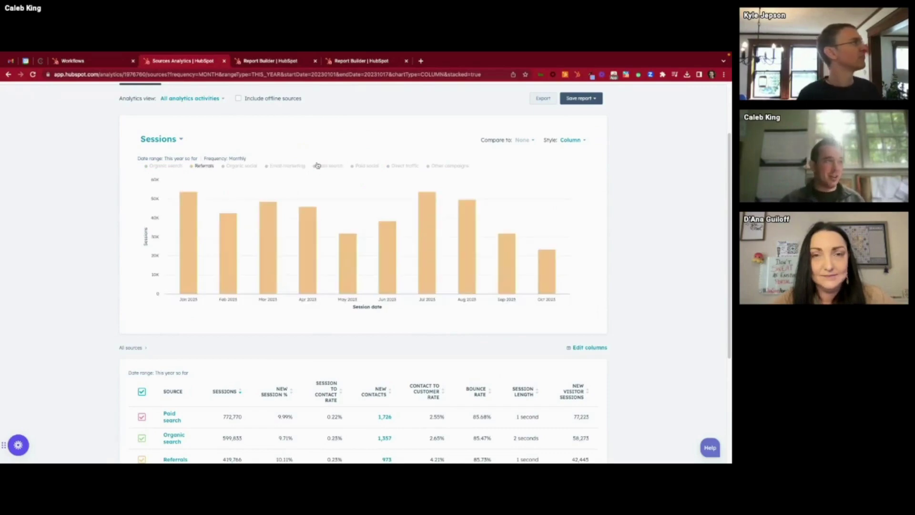
click(204, 166)
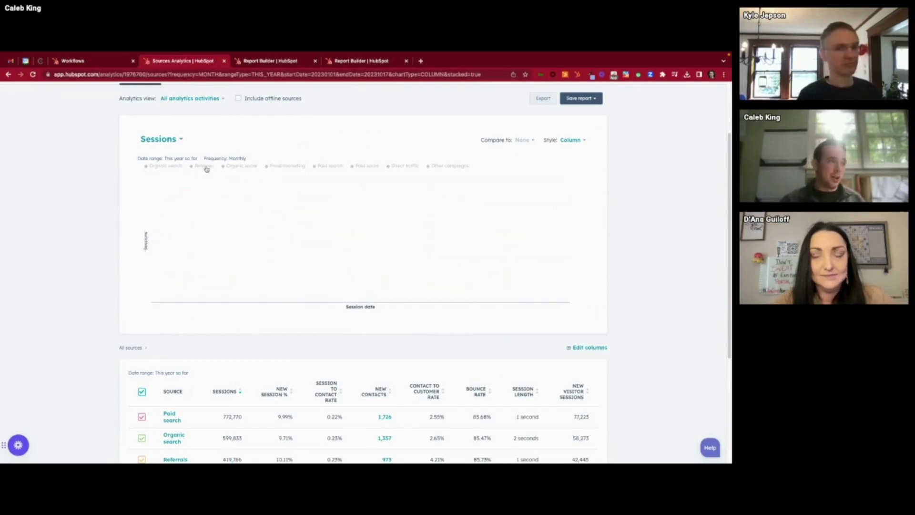
View Organic social and Referrals sessions one at a time, and return the chart to Organic search only
click(250, 166)
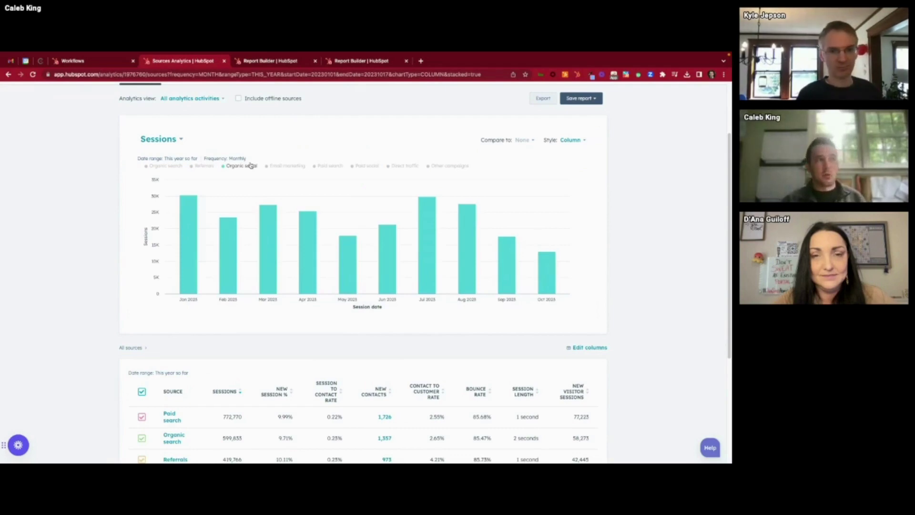
click(202, 166)
click(243, 166)
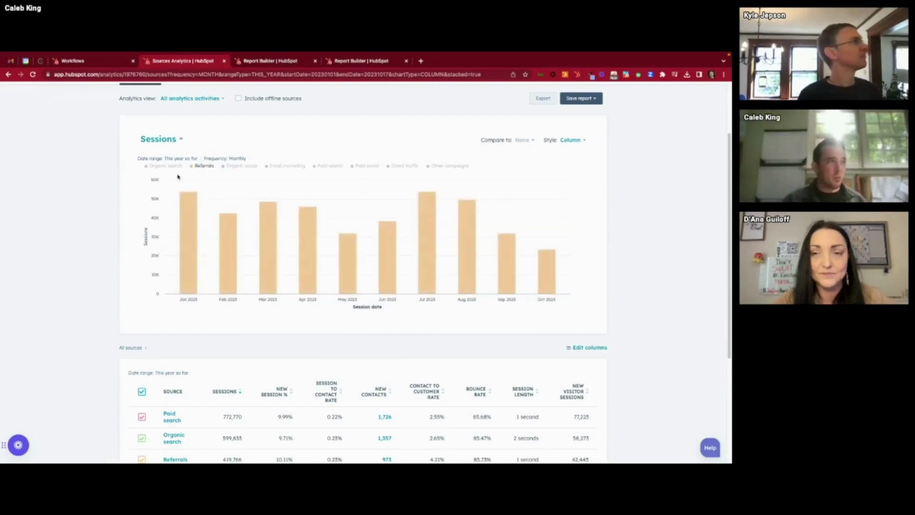
click(155, 166)
click(204, 167)
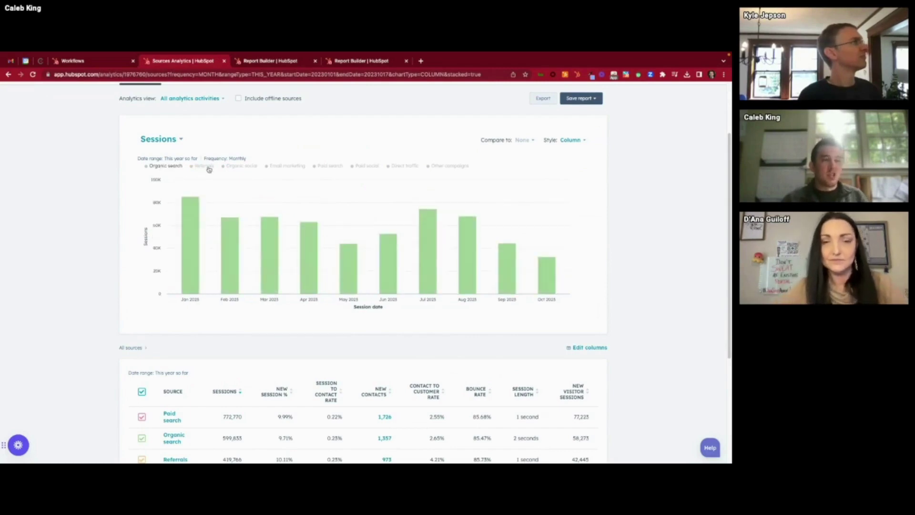